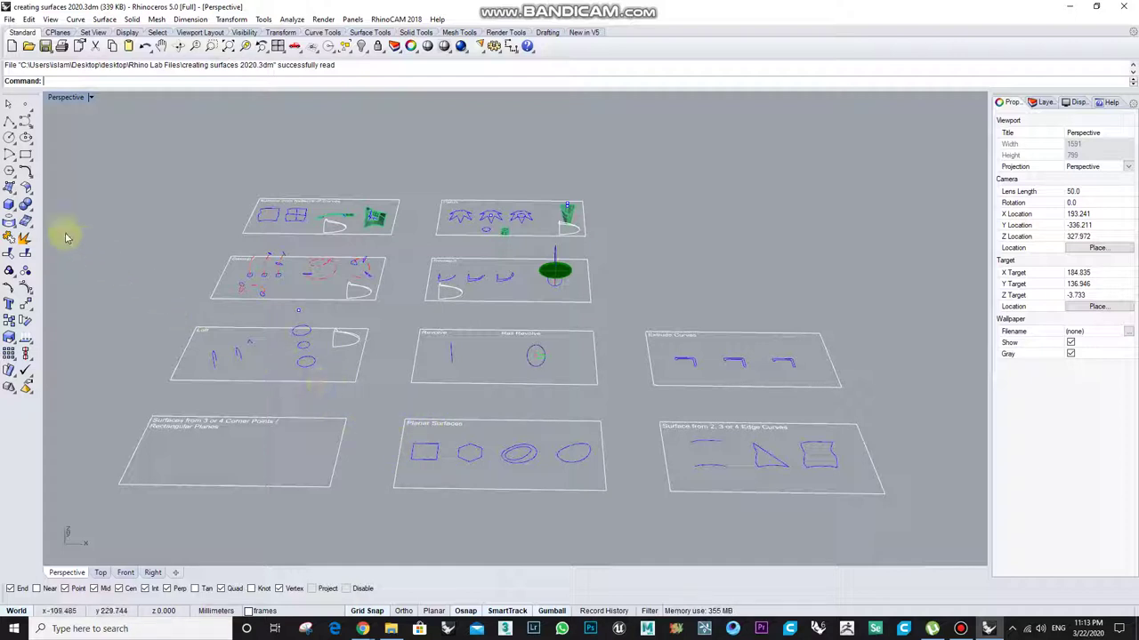
Step: Float the Surface Creation tools over the Perspective viewport so they stay available
left_click(11, 188)
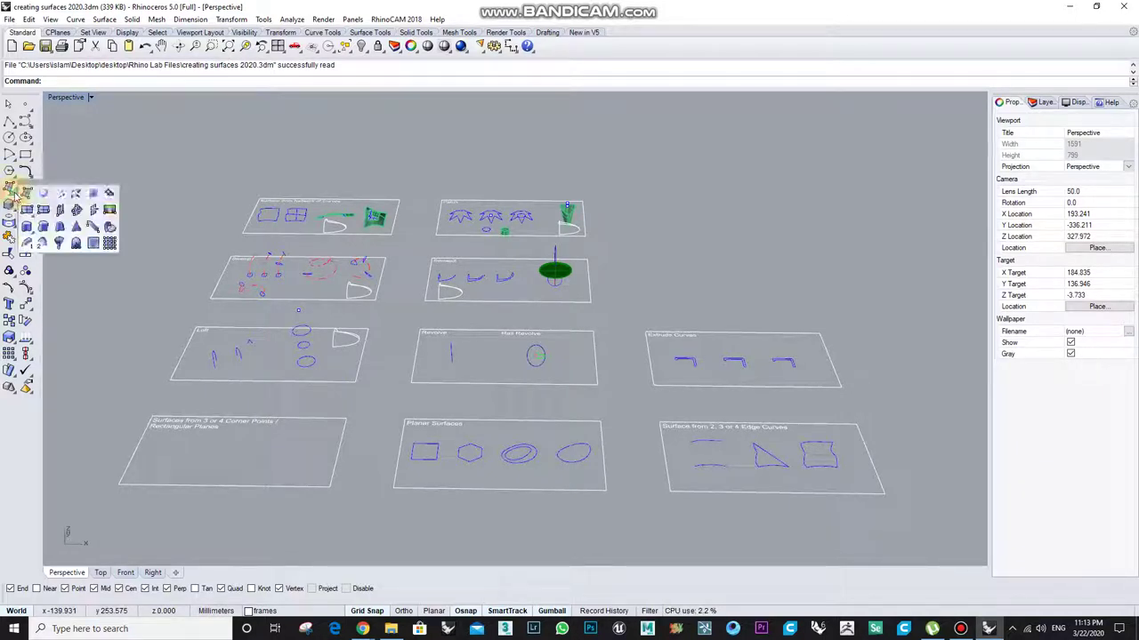
left_click_drag(25, 189, 64, 118)
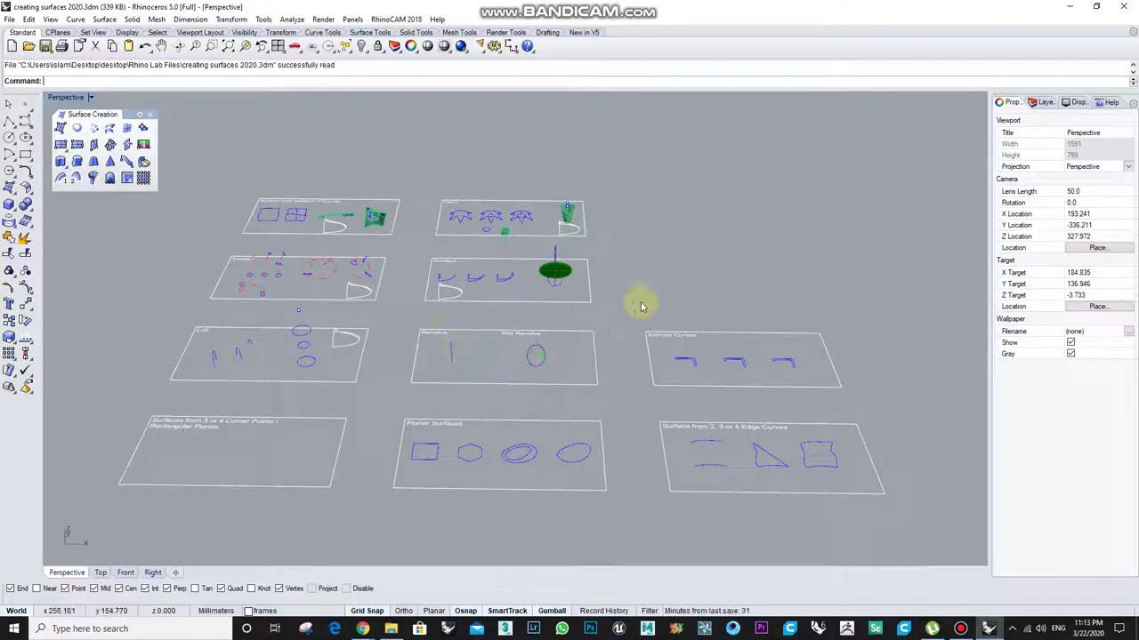
left_click(110, 114)
left_click_drag(127, 114, 125, 111)
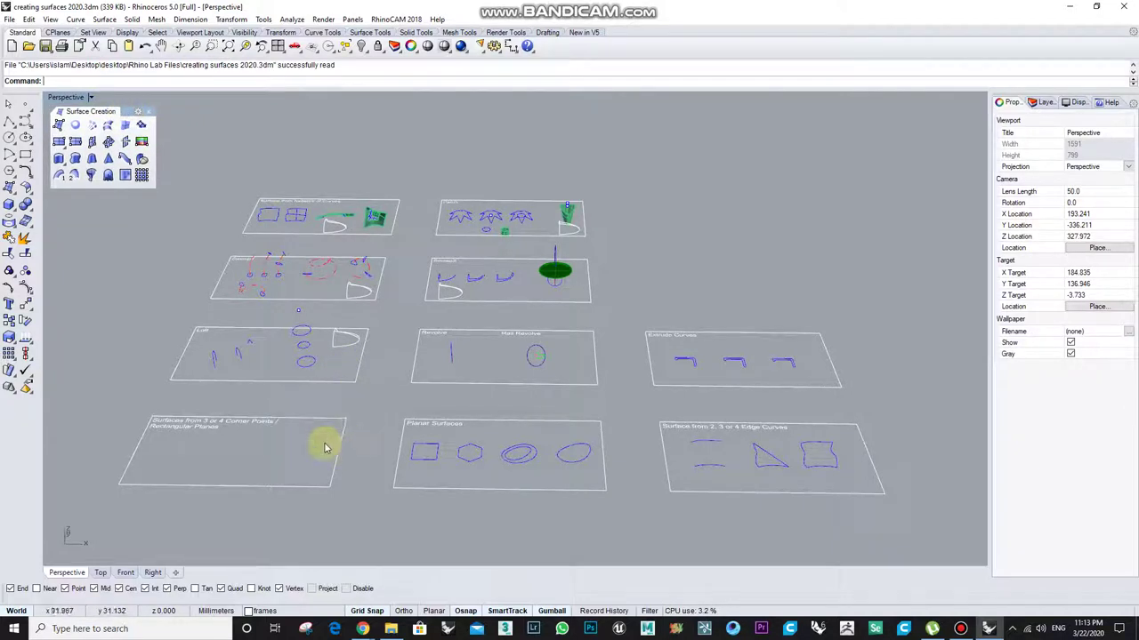
Step: Zoom the Perspective view to the frame titled Surfaces from 3 or 4 Corner Points / Rectangular Planes
left_click(230, 486)
left_click(246, 46)
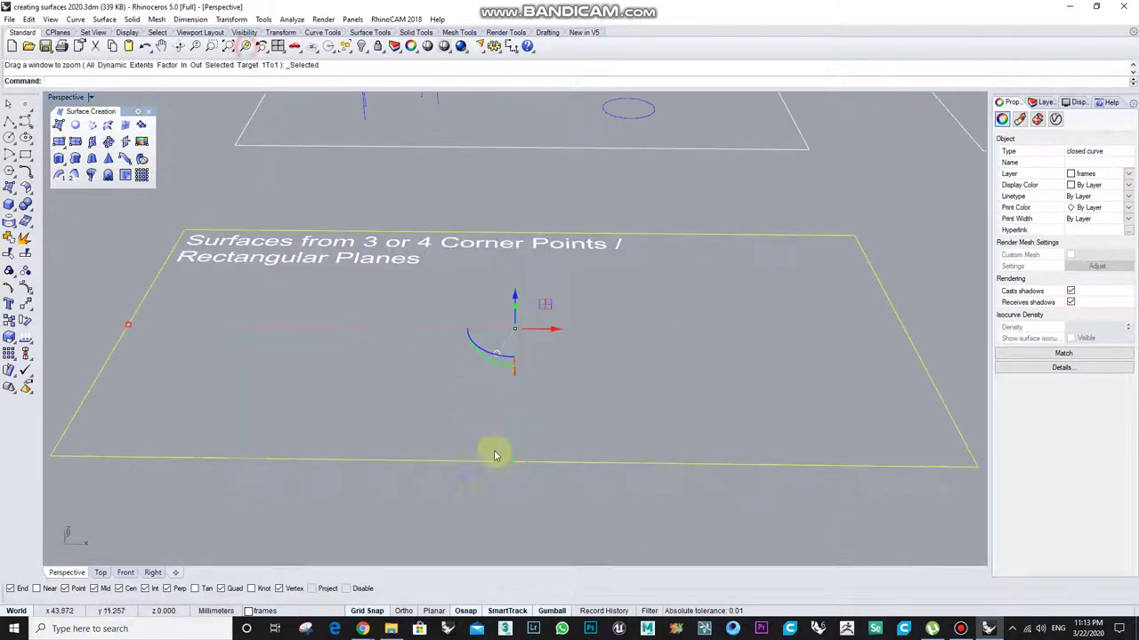
right_click_drag(413, 421, 421, 407)
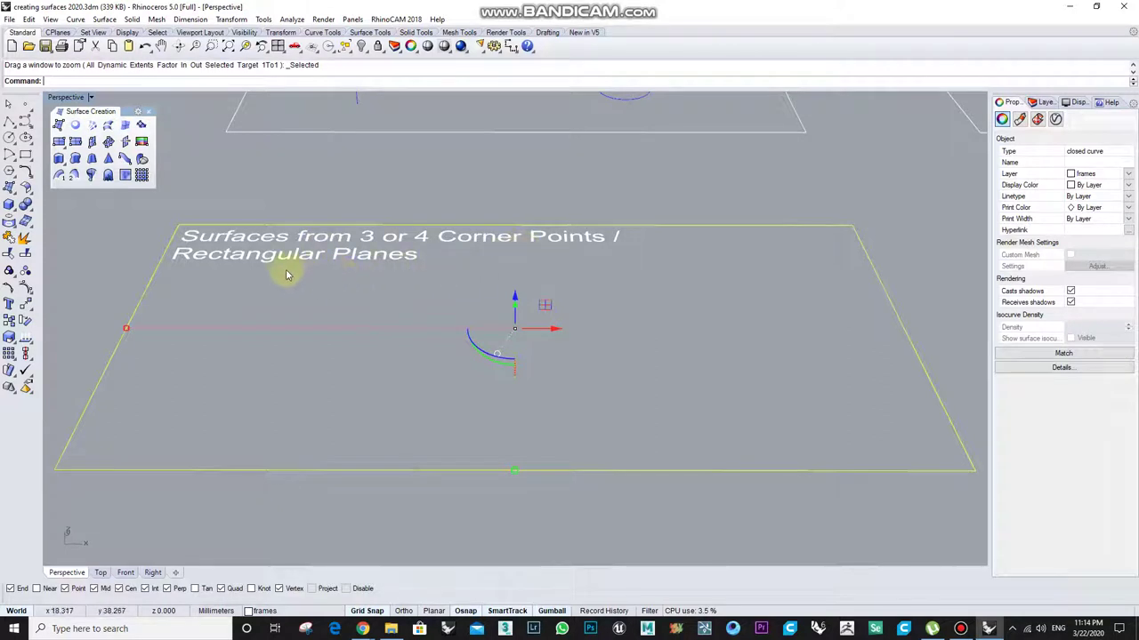
left_click(295, 201)
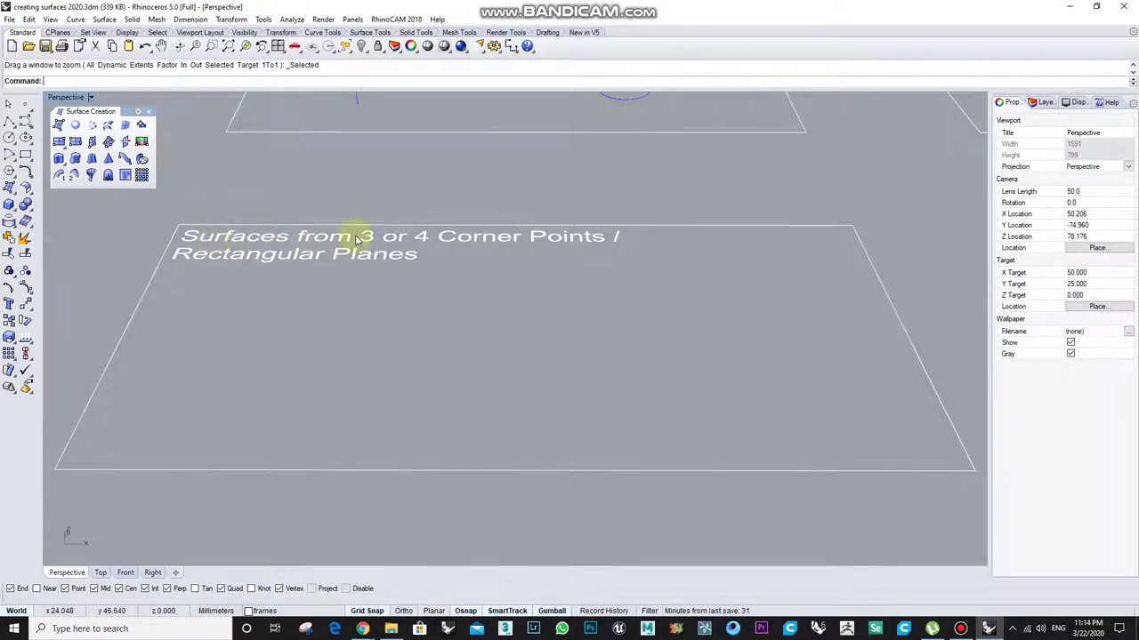
Step: With Grid Snap turned off, create a triangular surface from three corner points in the frame and move it toward the frame's left edge
left_click(60, 124)
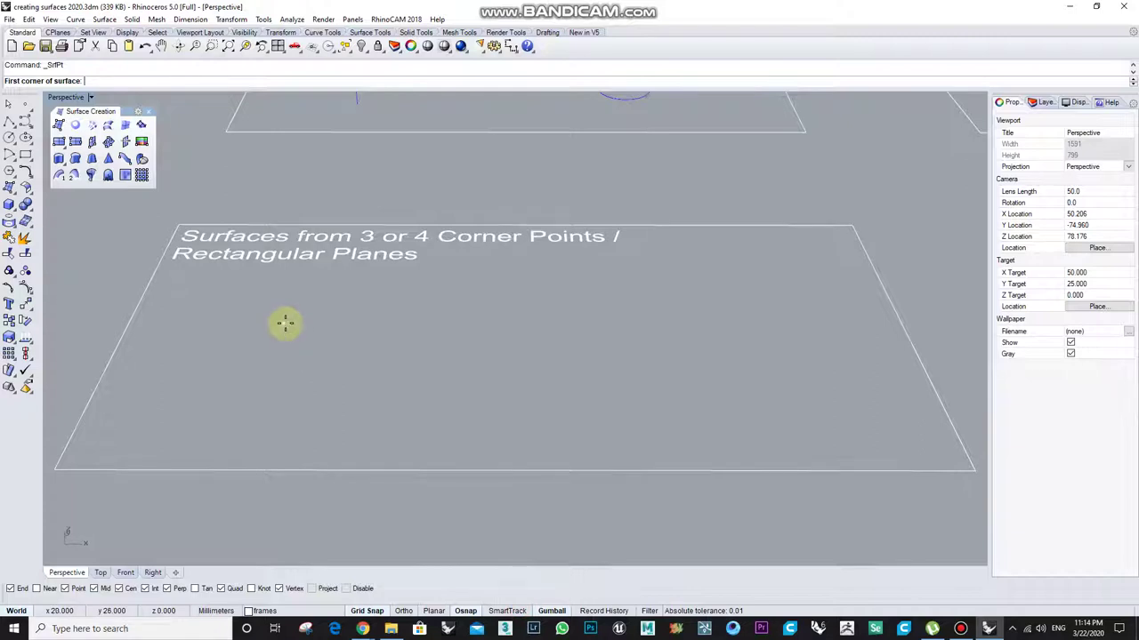
left_click(377, 612)
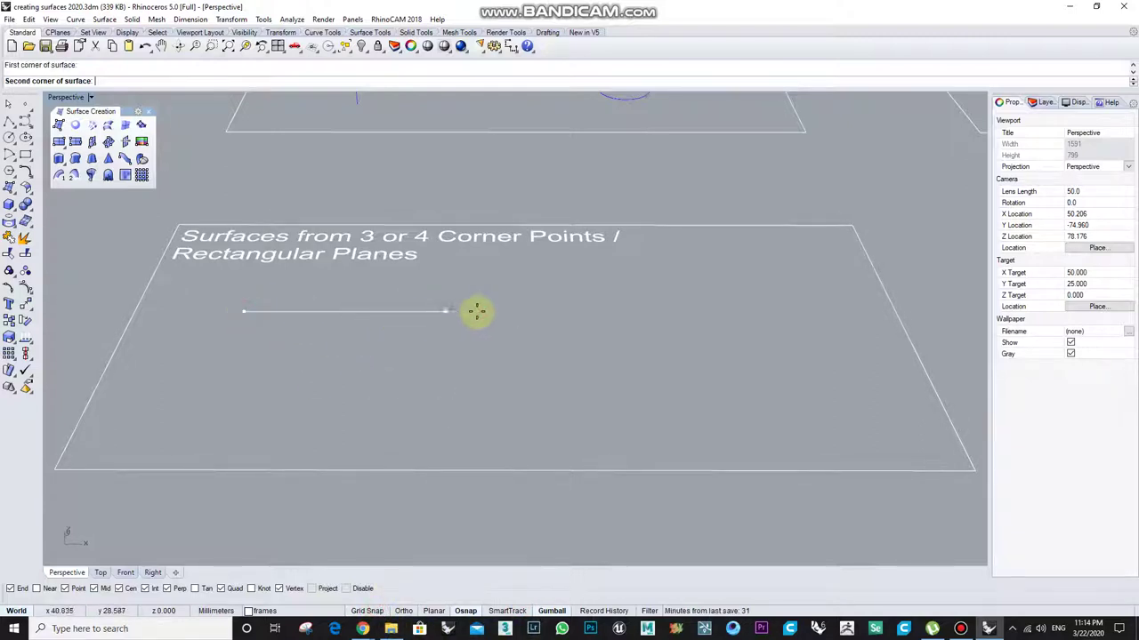
left_click(508, 310)
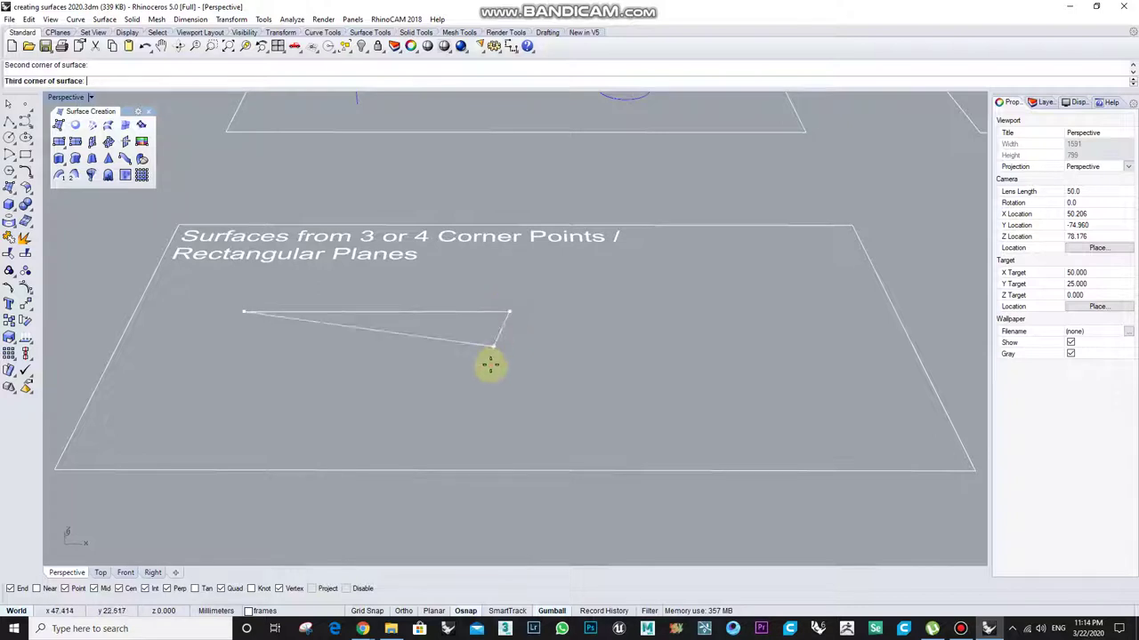
left_click(500, 443)
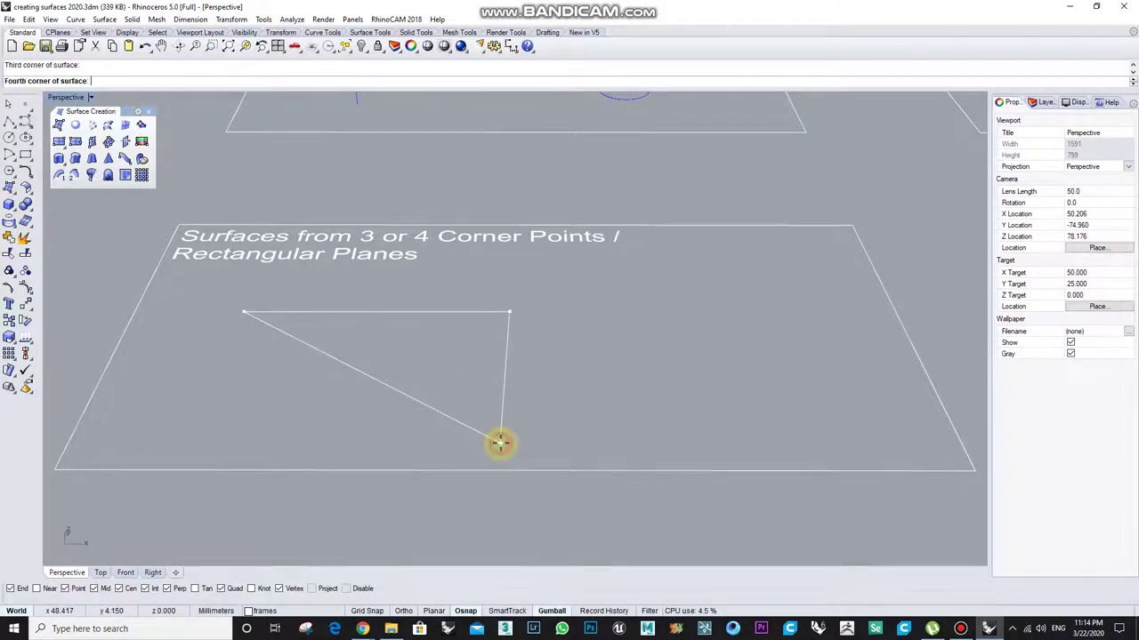
key("Return")
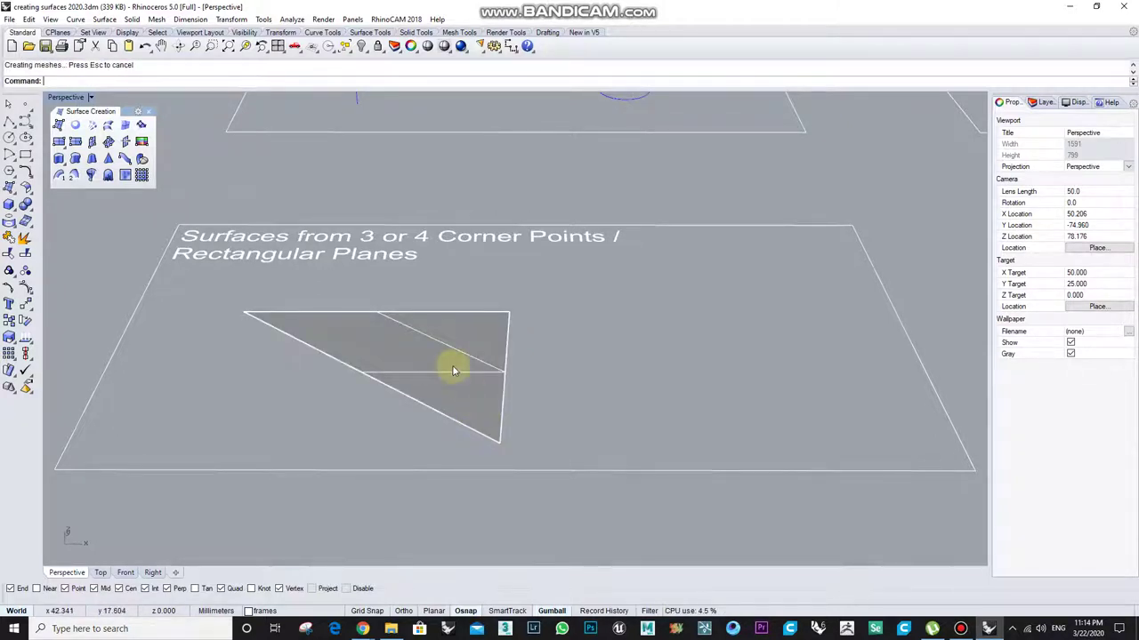
left_click(451, 366)
left_click_drag(452, 366, 405, 349)
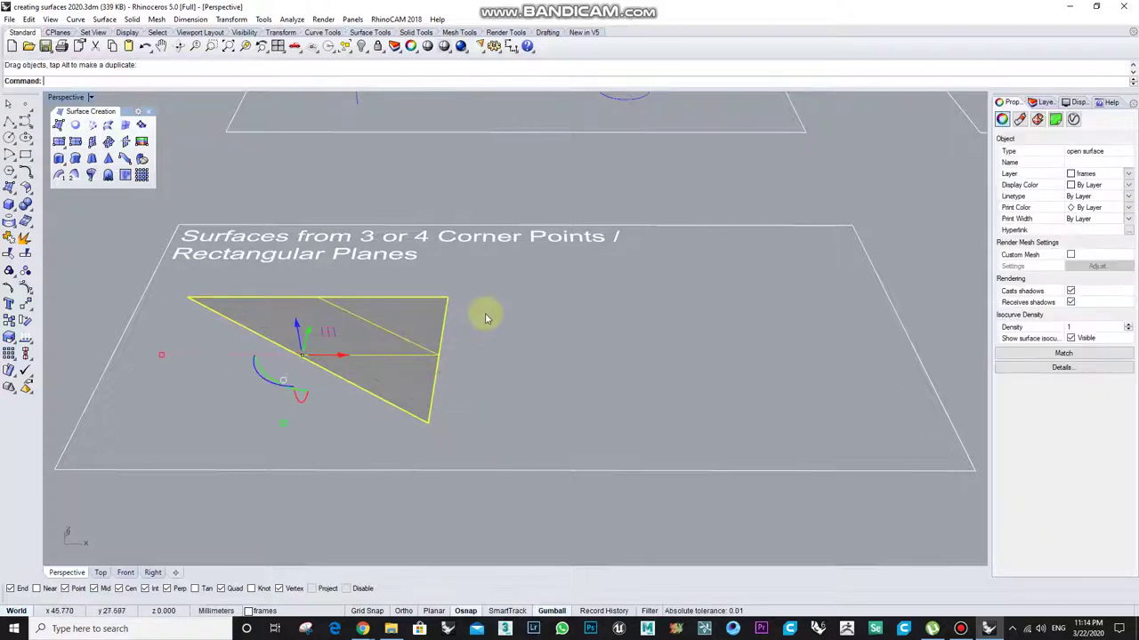
Step: Create a four-sided surface from four corner points to the right of the triangular surface and inspect it
right_click(479, 304)
left_click(472, 292)
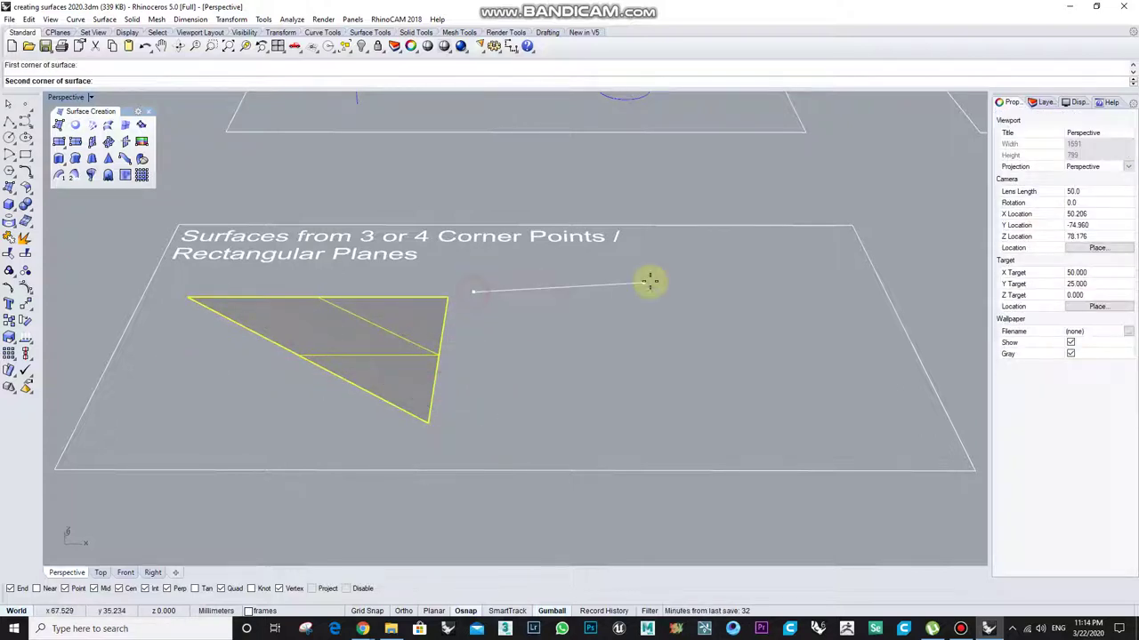
left_click(654, 281)
left_click(659, 385)
left_click(472, 395)
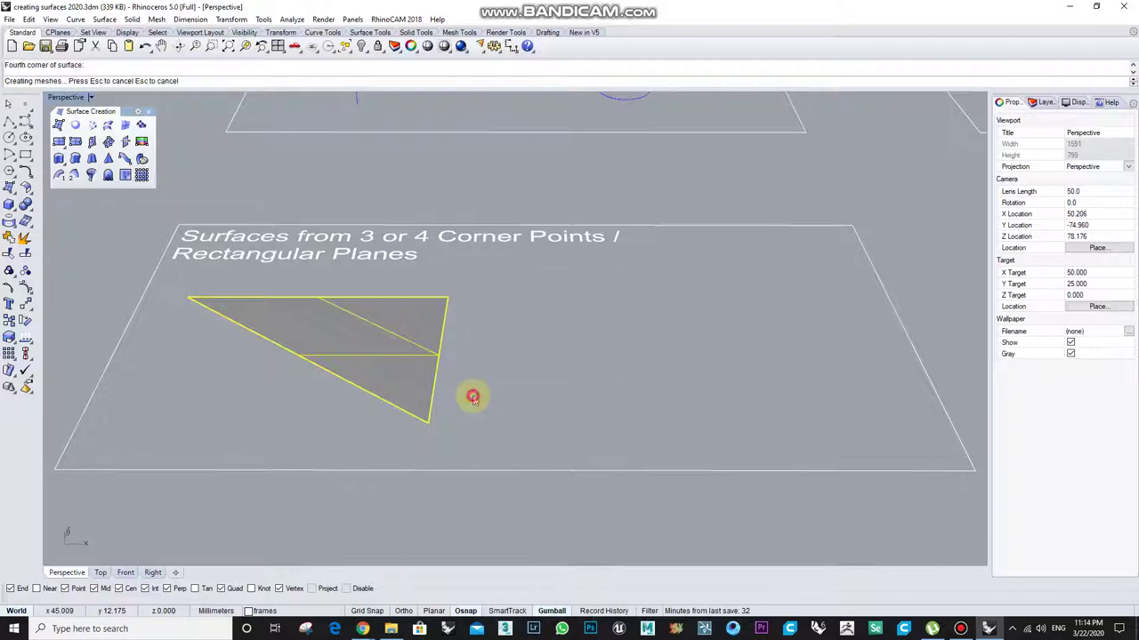
left_click(557, 365)
right_click_drag(616, 396, 582, 458)
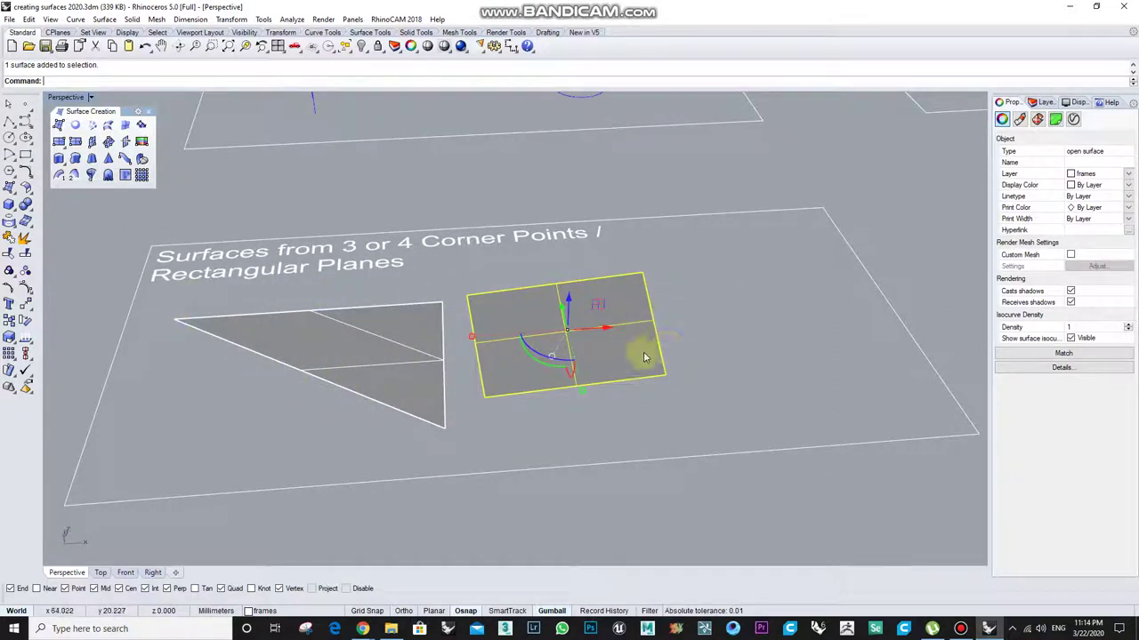
right_click_drag(478, 323, 508, 343)
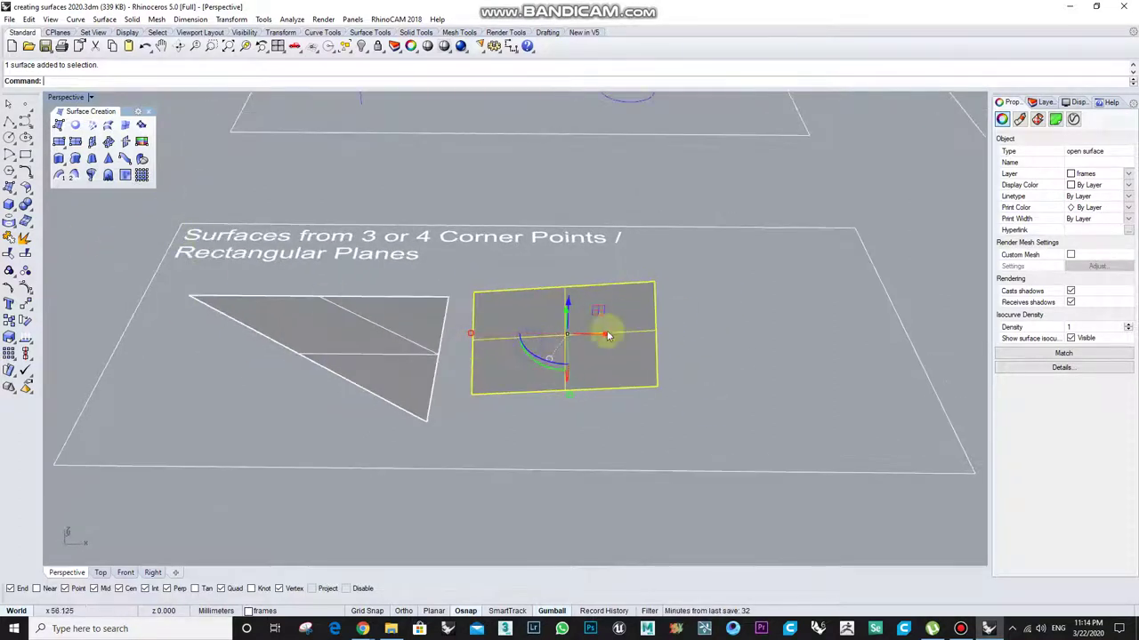
Step: Delete the triangular and four-sided surfaces from the corner points frame
left_click_drag(668, 325, 352, 400)
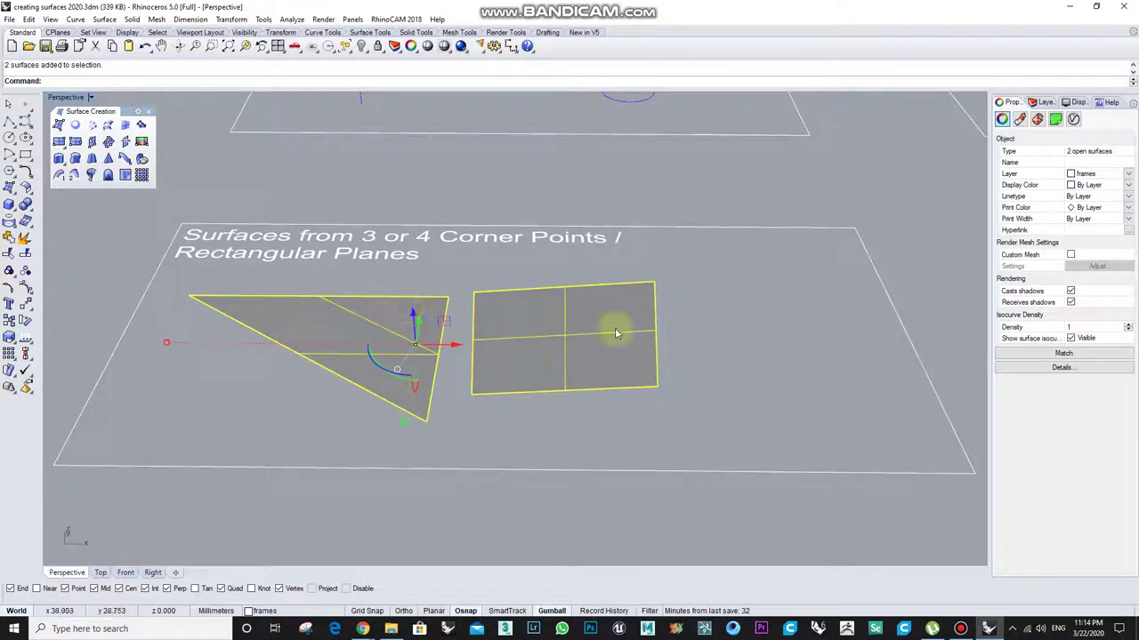
mouse_move(350, 354)
right_mouse_down()
mouse_move(374, 353)
mouse_move(358, 347)
right_mouse_up()
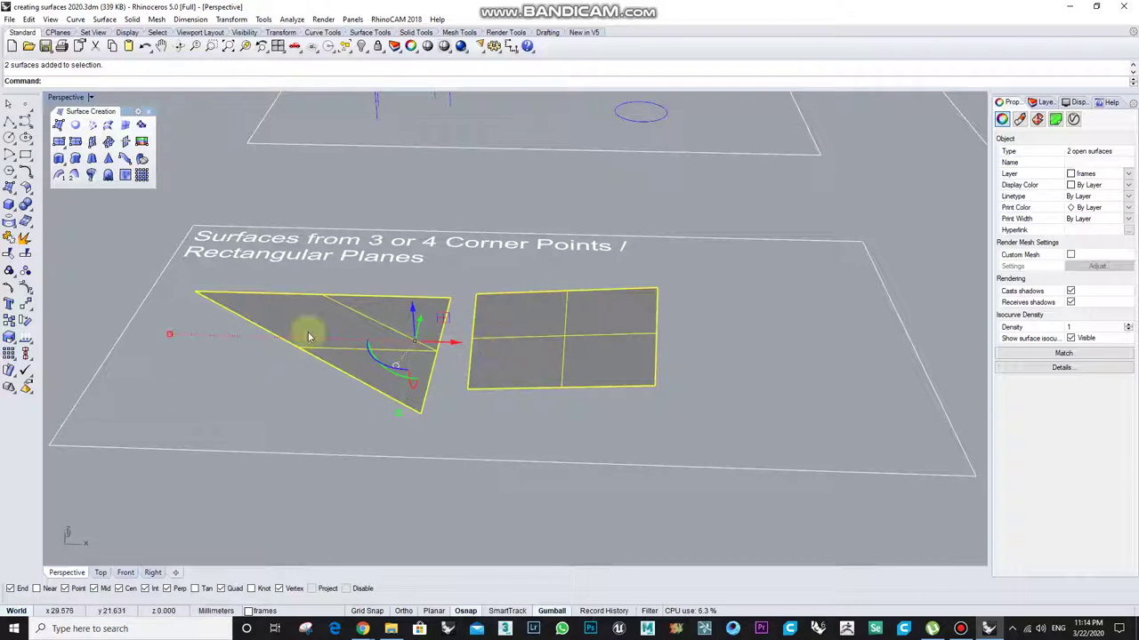
left_click(694, 403)
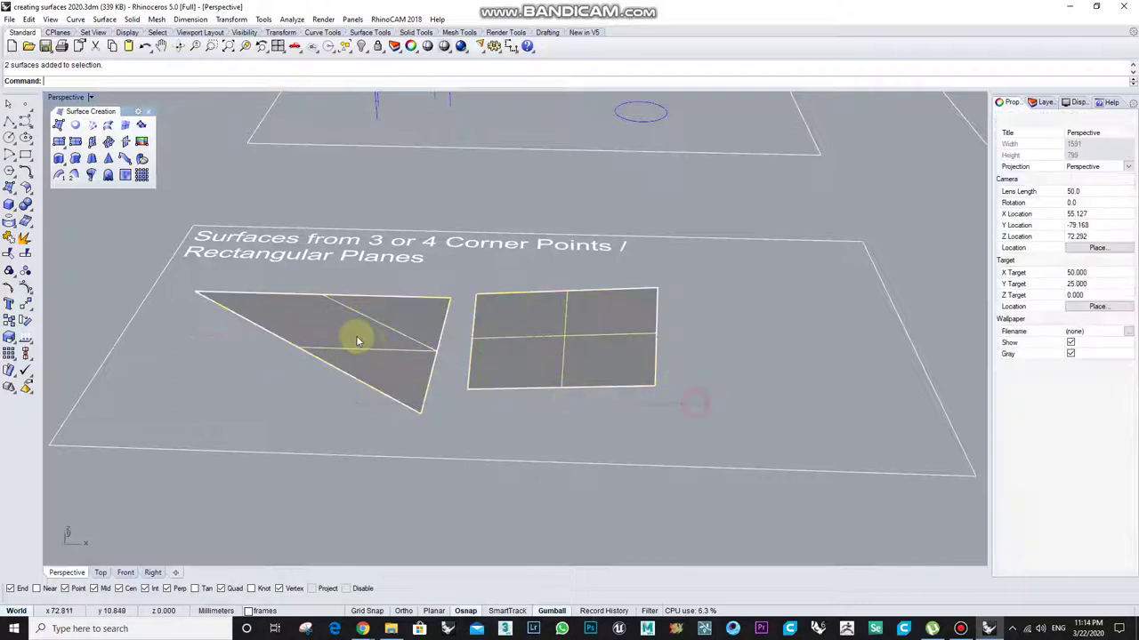
key("Delete")
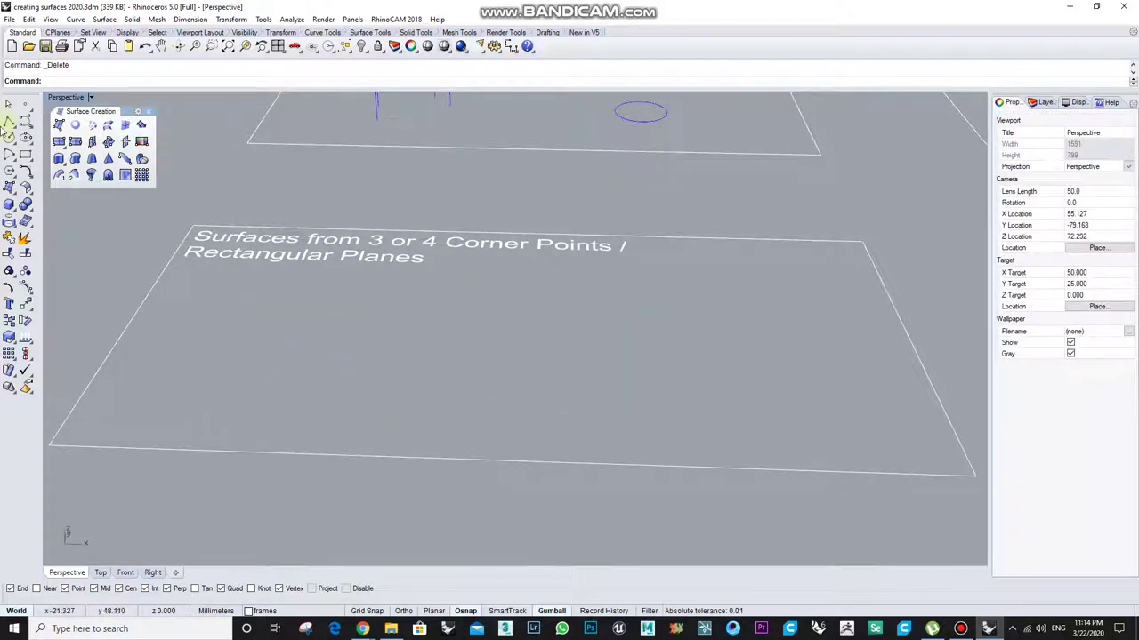
Step: Draw a corner-to-corner rectangle curve in the left half of the corner points frame and select it
left_click(27, 155)
left_click(267, 308)
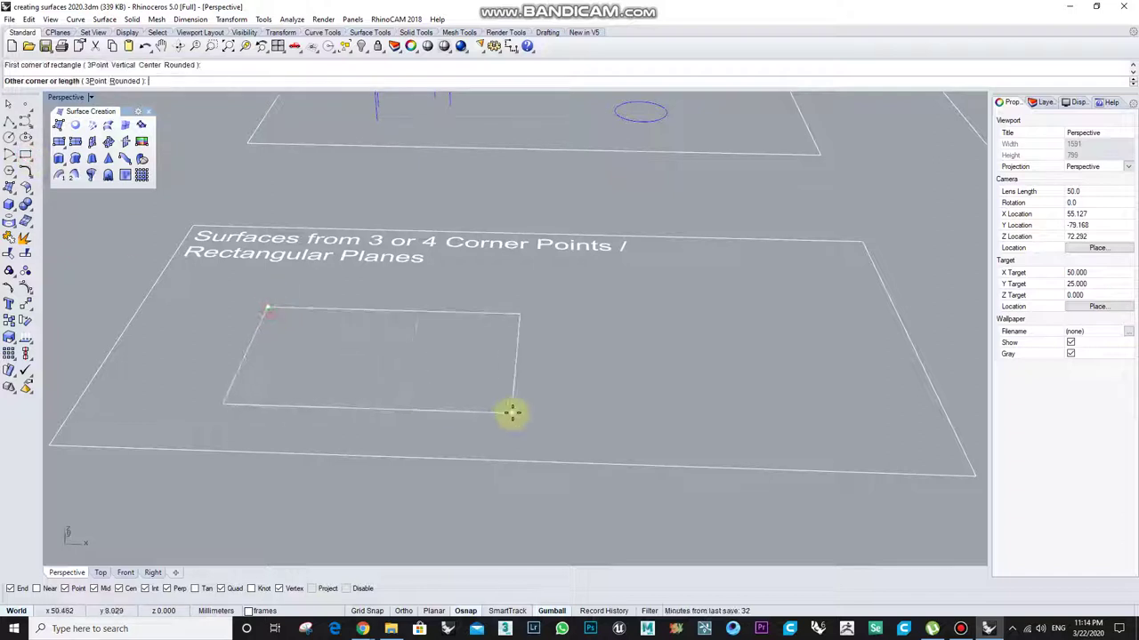
left_click(509, 412)
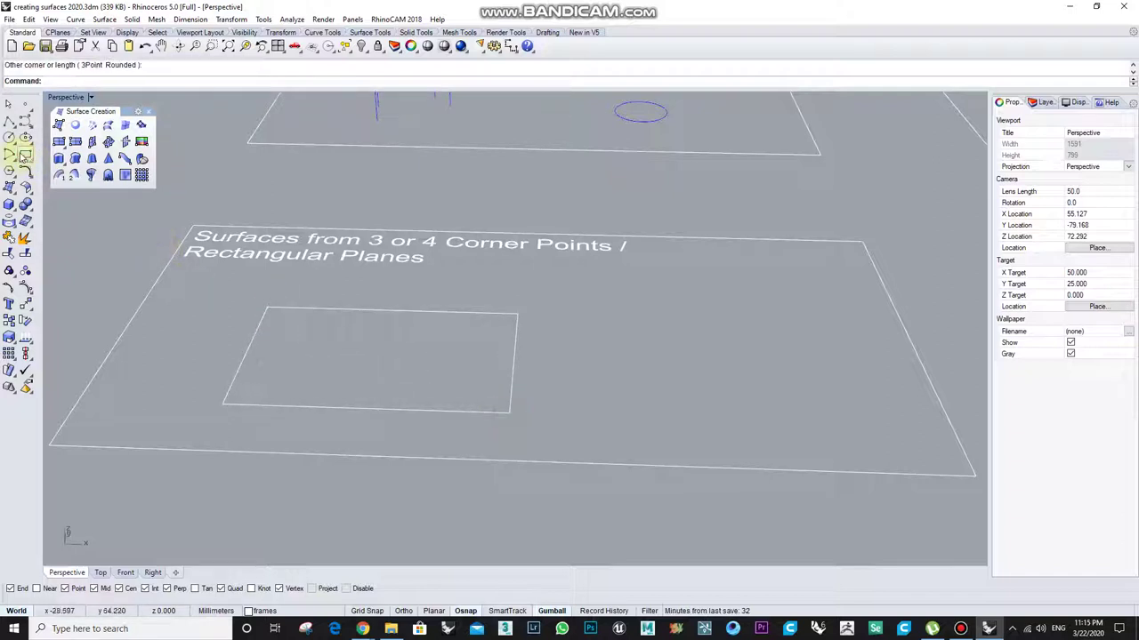
left_click(429, 311)
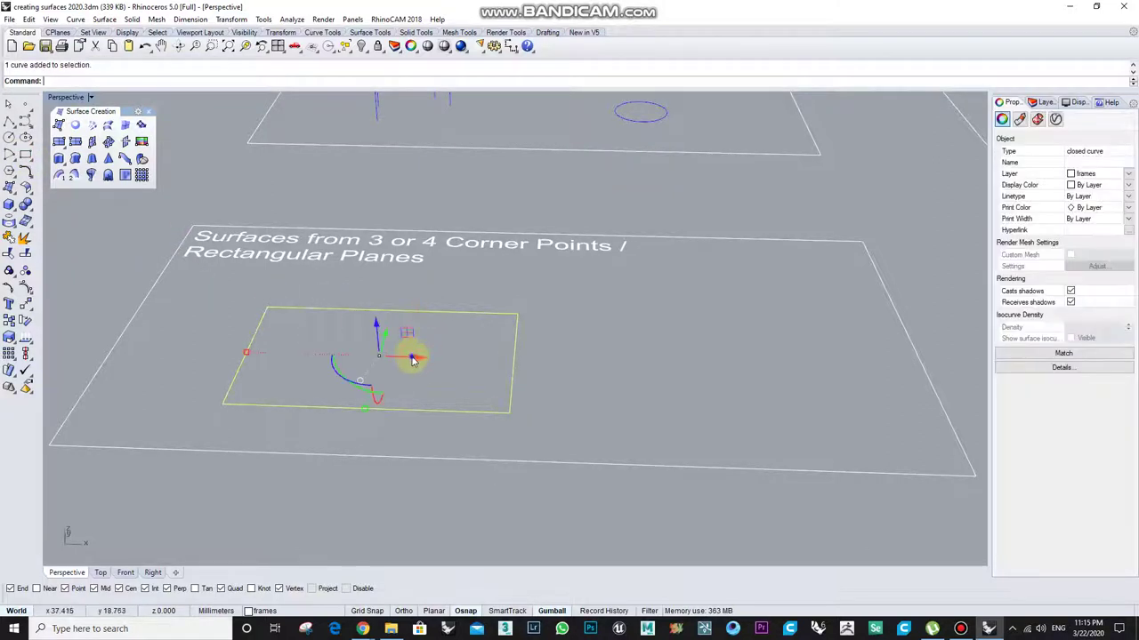
Step: Inspect the rectangle curve from several angles, noting that it has no surface fill, and delete it
right_click_drag(412, 359, 394, 337)
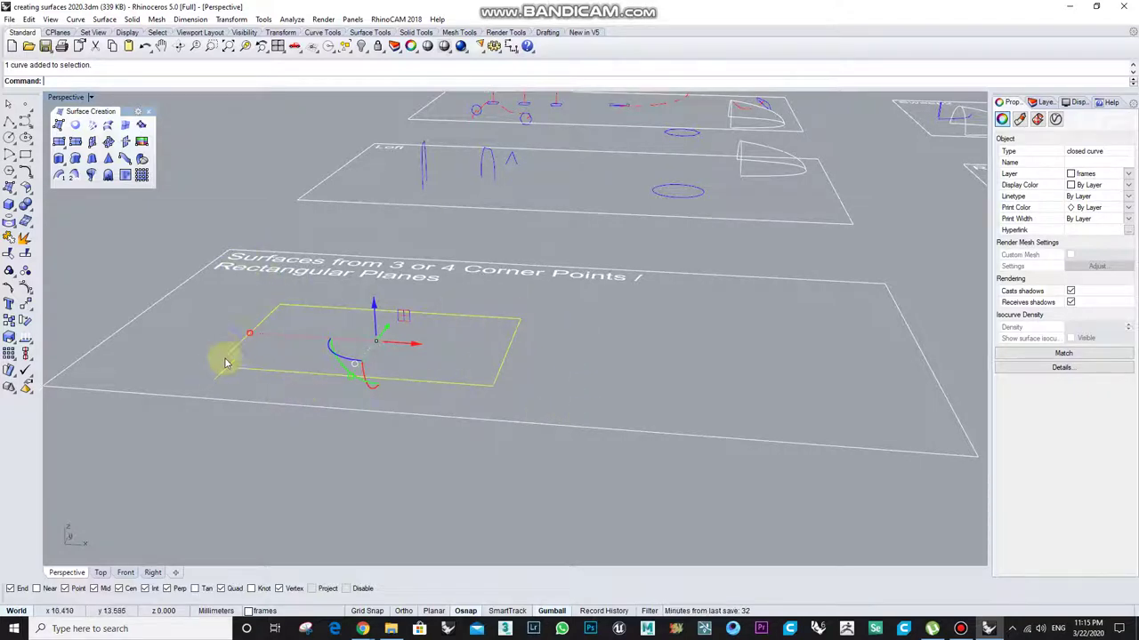
mouse_move(453, 373)
right_mouse_down()
mouse_move(490, 364)
mouse_move(463, 388)
right_mouse_up()
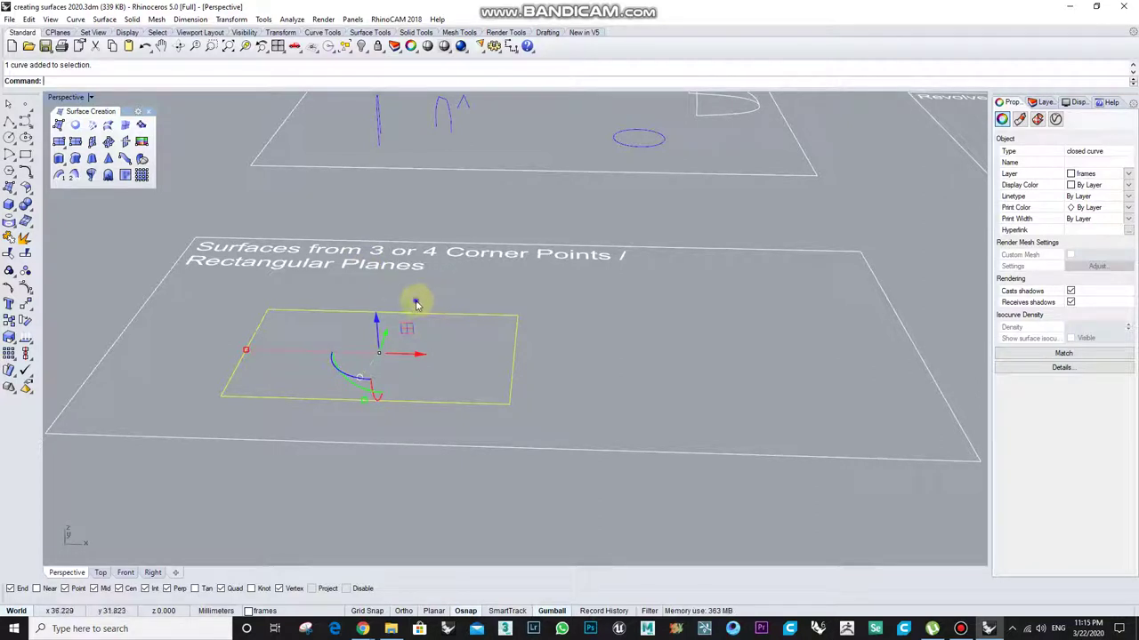
right_click_drag(415, 304, 413, 301)
scroll(413, 301, "down", 4)
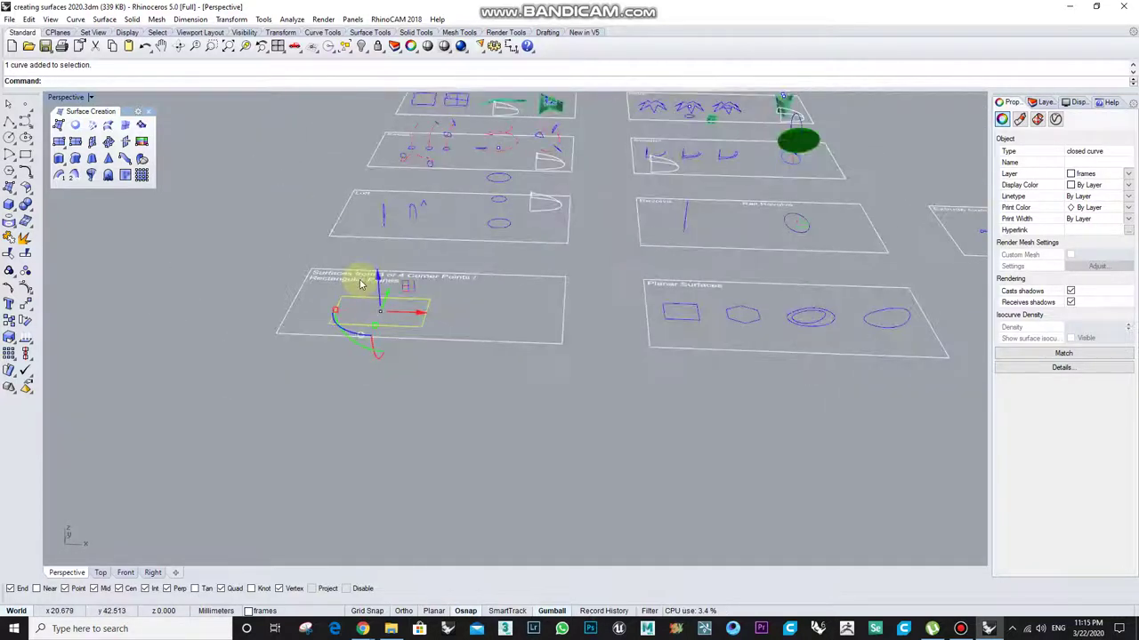
scroll(361, 302, "up", 4)
scroll(404, 322, "up", 5)
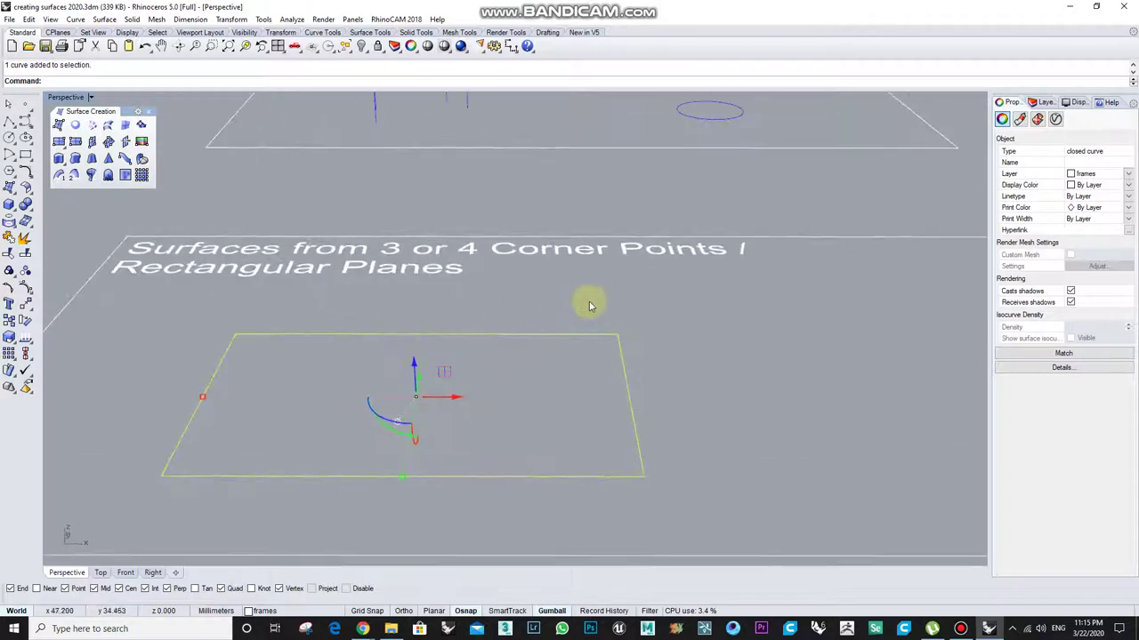
left_click_drag(589, 305, 399, 391)
key("Delete")
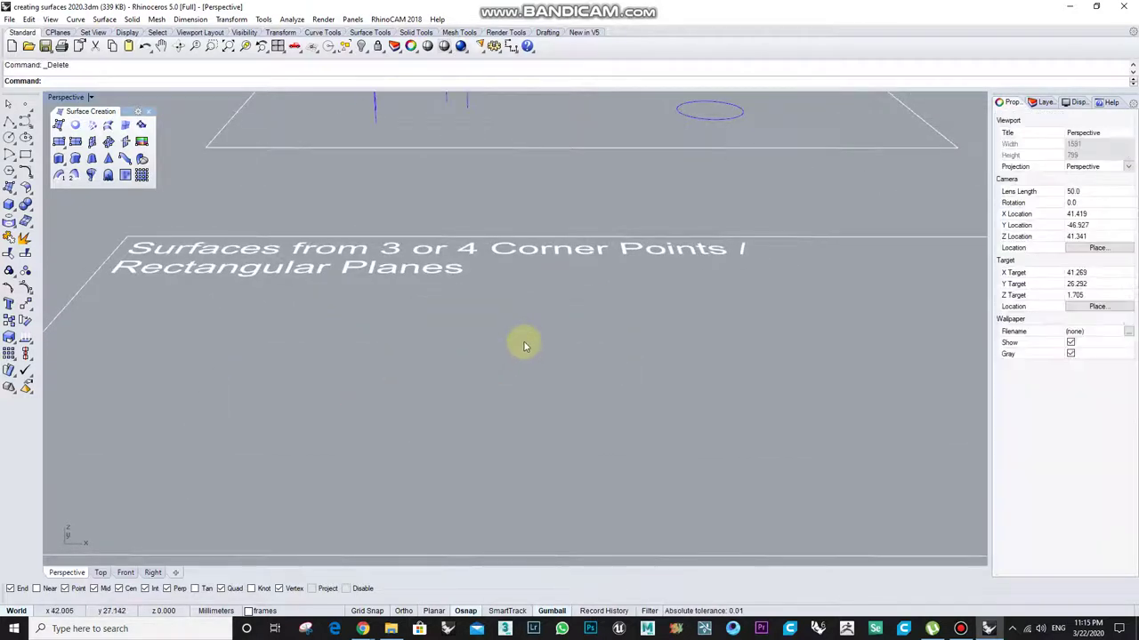
Step: Create another triangular surface from three corner points below the frame's title
left_click(58, 126)
left_click(142, 390)
left_click(334, 391)
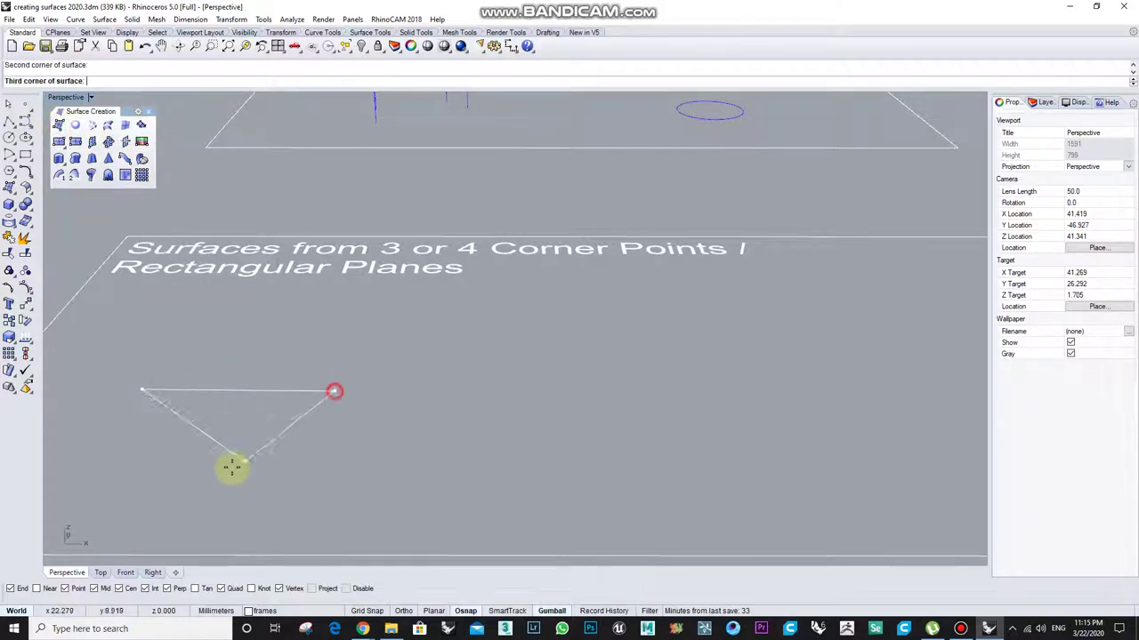
left_click(220, 471)
right_click(219, 471)
Step: Create a four-corner surface to the right of the new triangular surface, and delete both surfaces
right_click(349, 347)
left_click(349, 346)
left_click(534, 326)
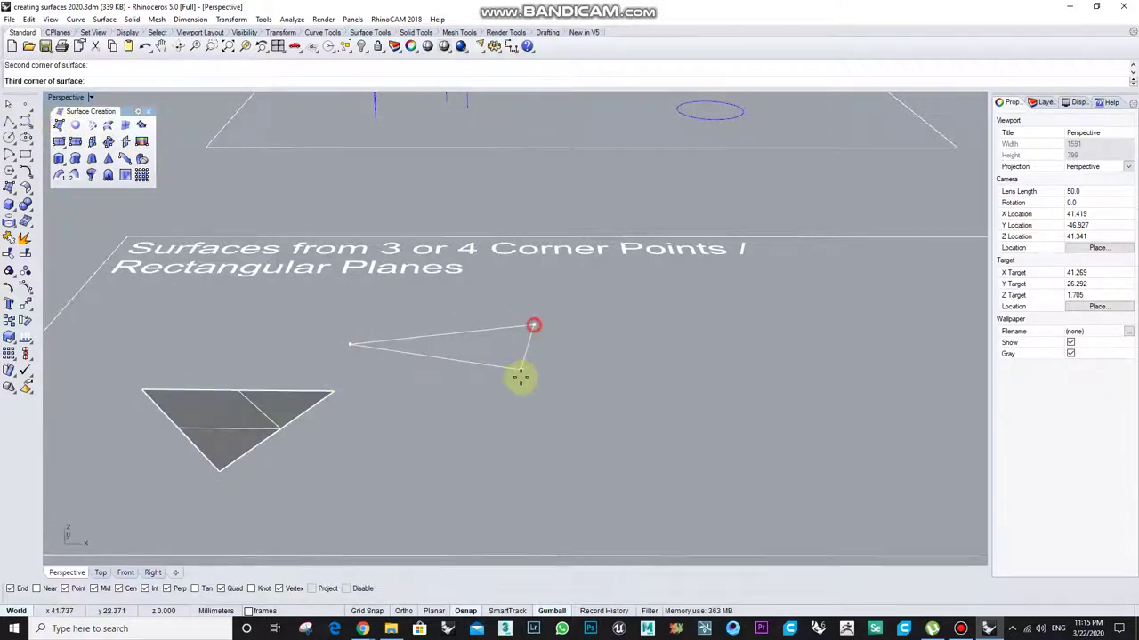
left_click(531, 390)
left_click(368, 453)
left_click_drag(478, 437, 240, 398)
key("Delete")
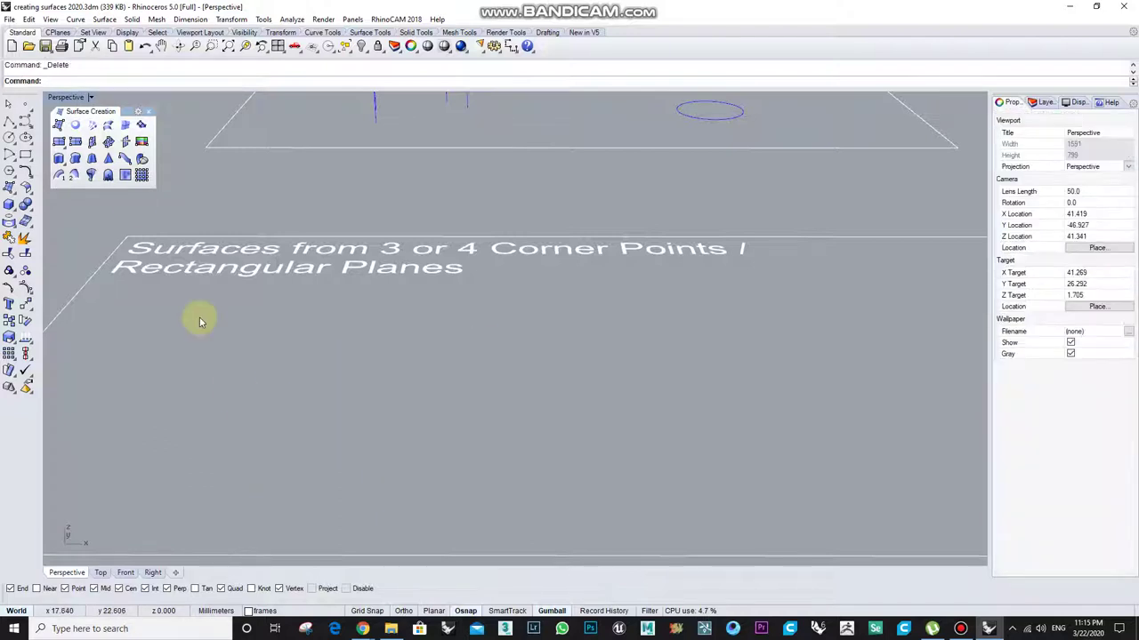
Step: Float the Plane tools and create a rectangular plane from two opposite corners in the left part of the frame
left_click(64, 147)
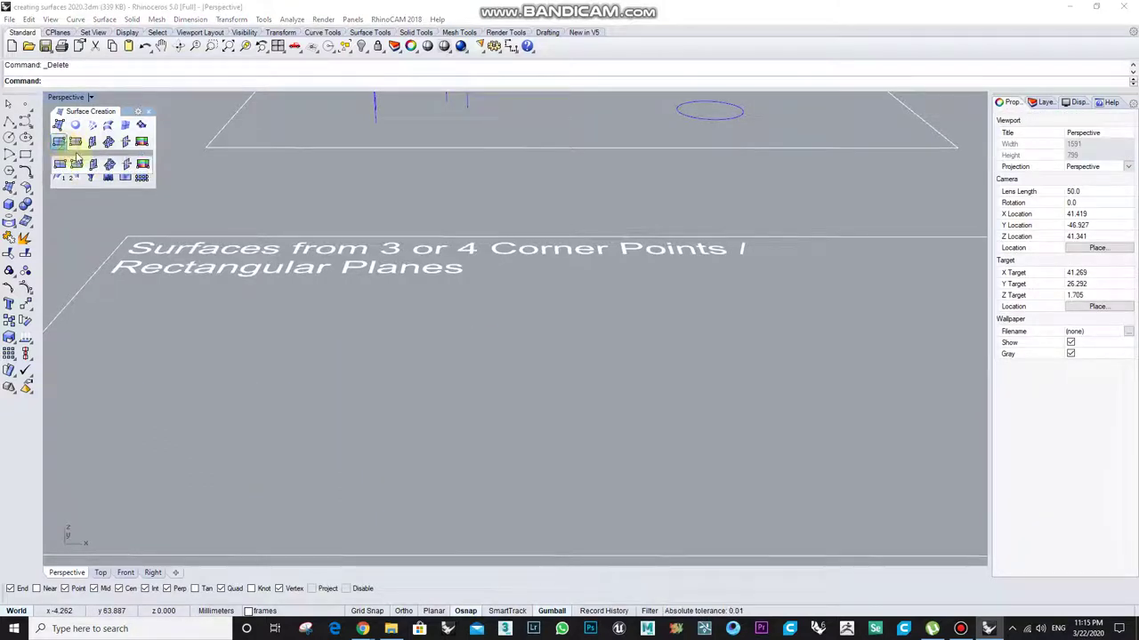
left_click(76, 157)
left_click(62, 217)
left_click(160, 333)
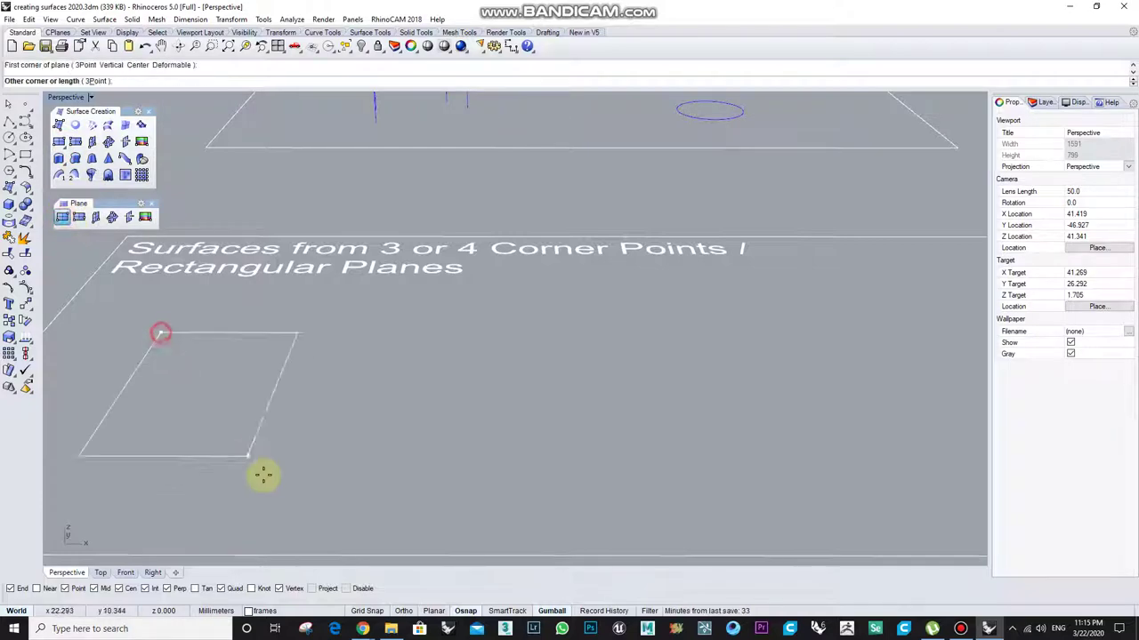
left_click(290, 472)
right_click_drag(228, 419, 331, 402)
Step: Create a second rectangular plane beside the first one, entering a length of 20 mm
right_click(351, 460)
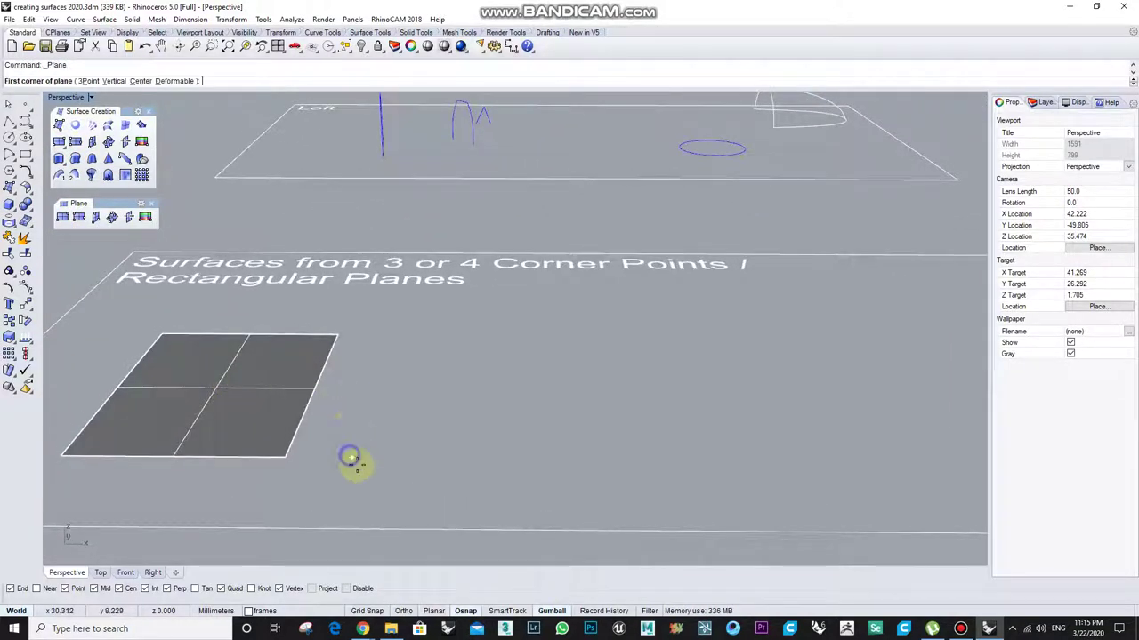
left_click(358, 465)
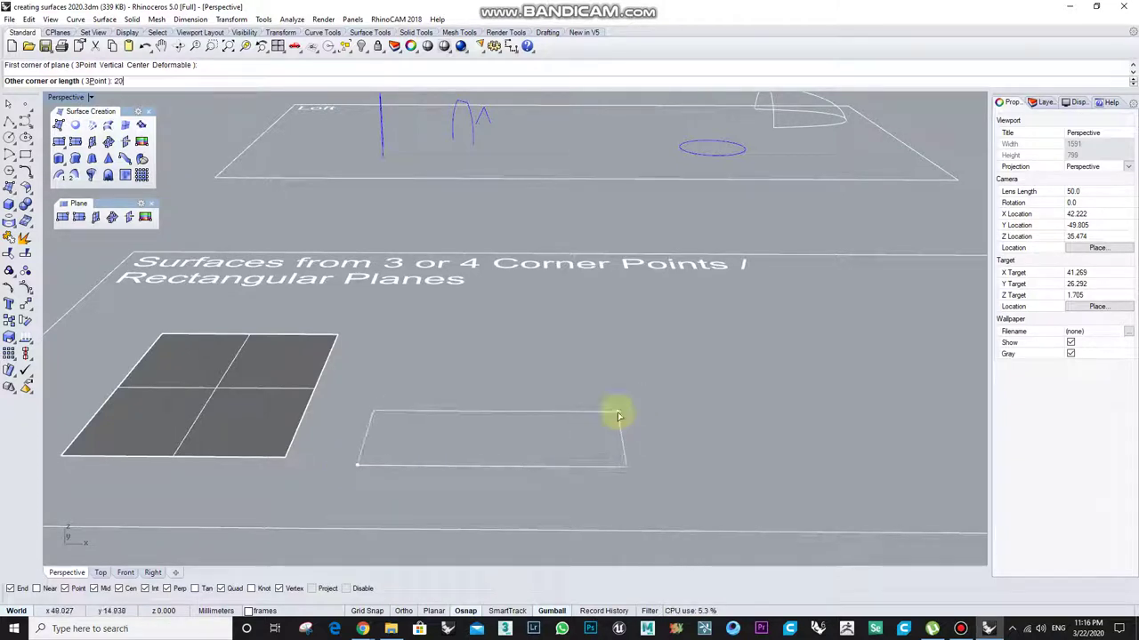
key("Return")
left_click(618, 412)
right_click_drag(612, 420, 556, 454)
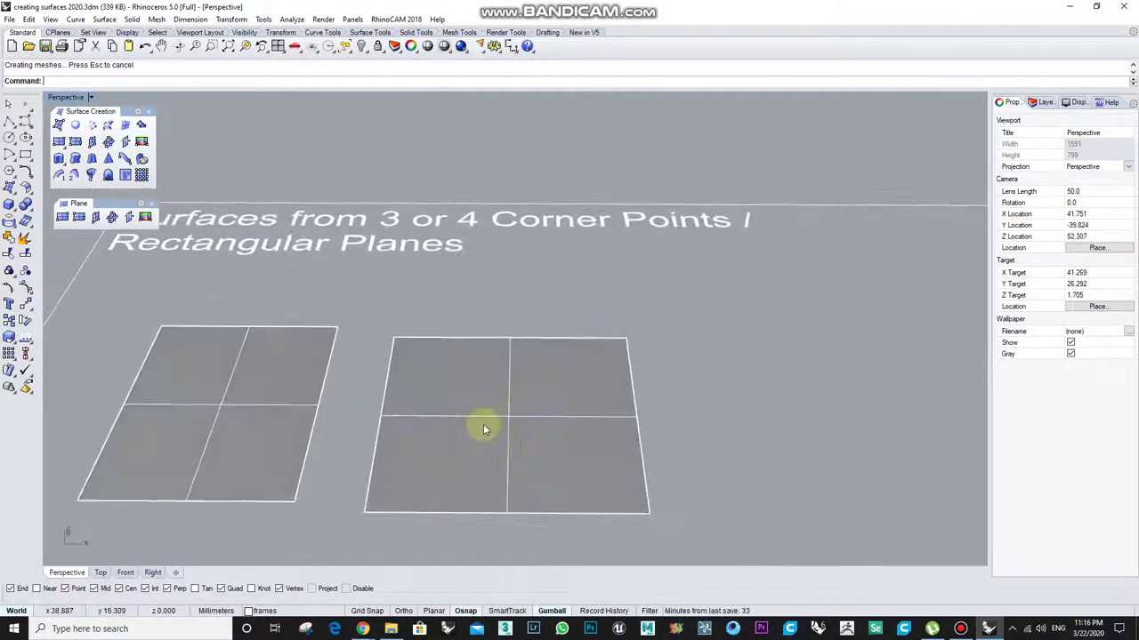
Step: Move the second rectangular plane slightly closer to the first one
left_click(478, 401)
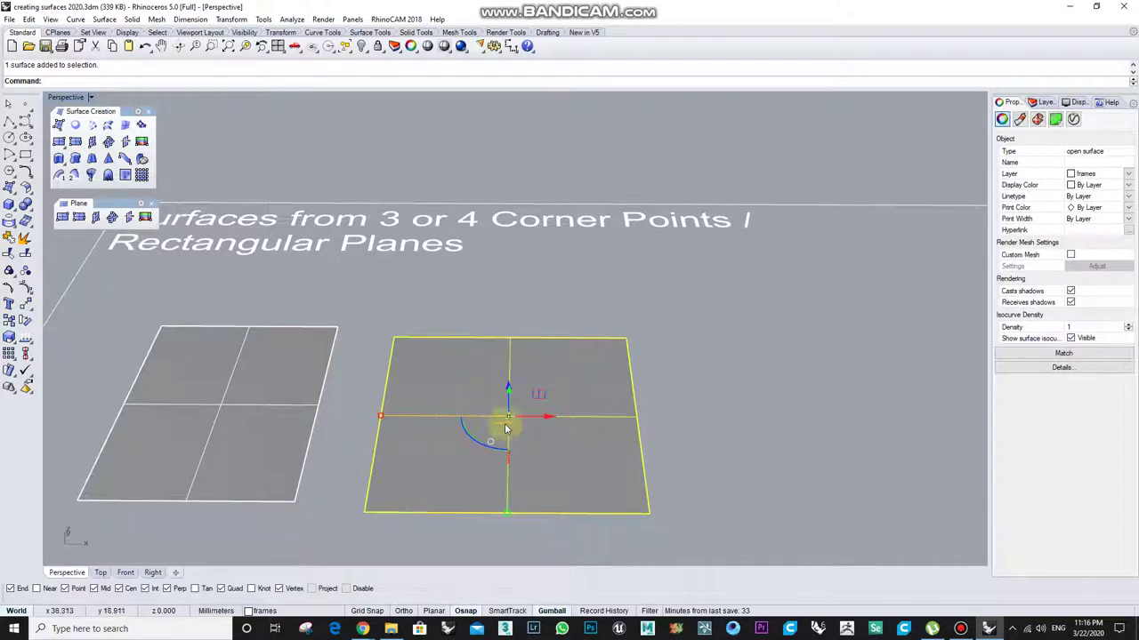
right_click_drag(548, 395, 549, 410)
left_click_drag(546, 404, 517, 395)
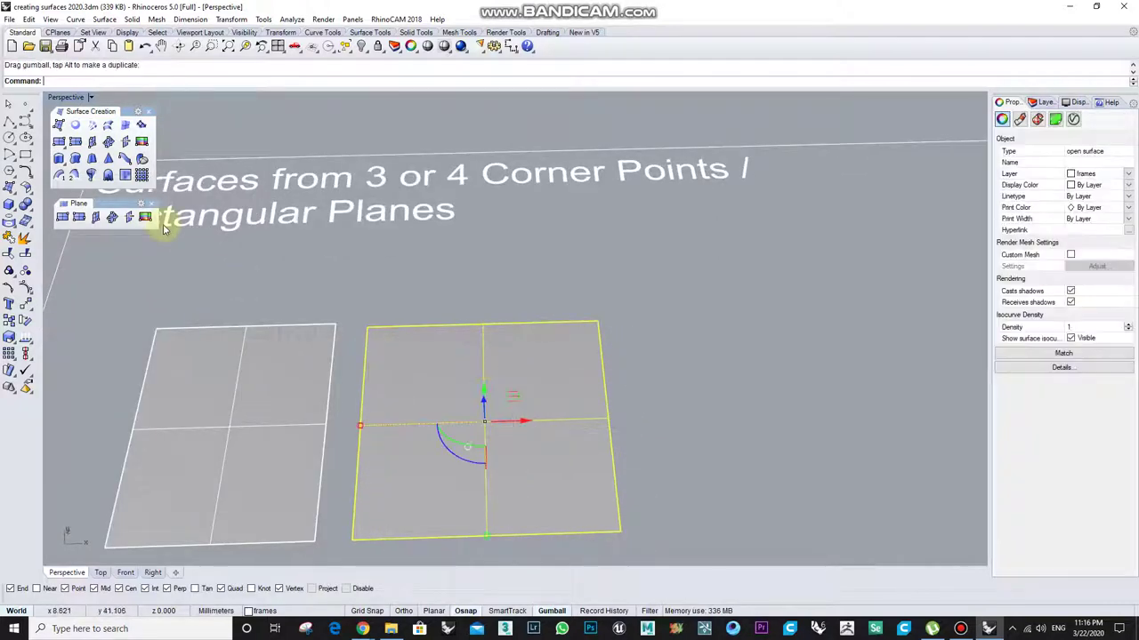
Step: Create a rectangular plane by three points on the far side of the second plane, picking one edge and then the width
left_click(77, 219)
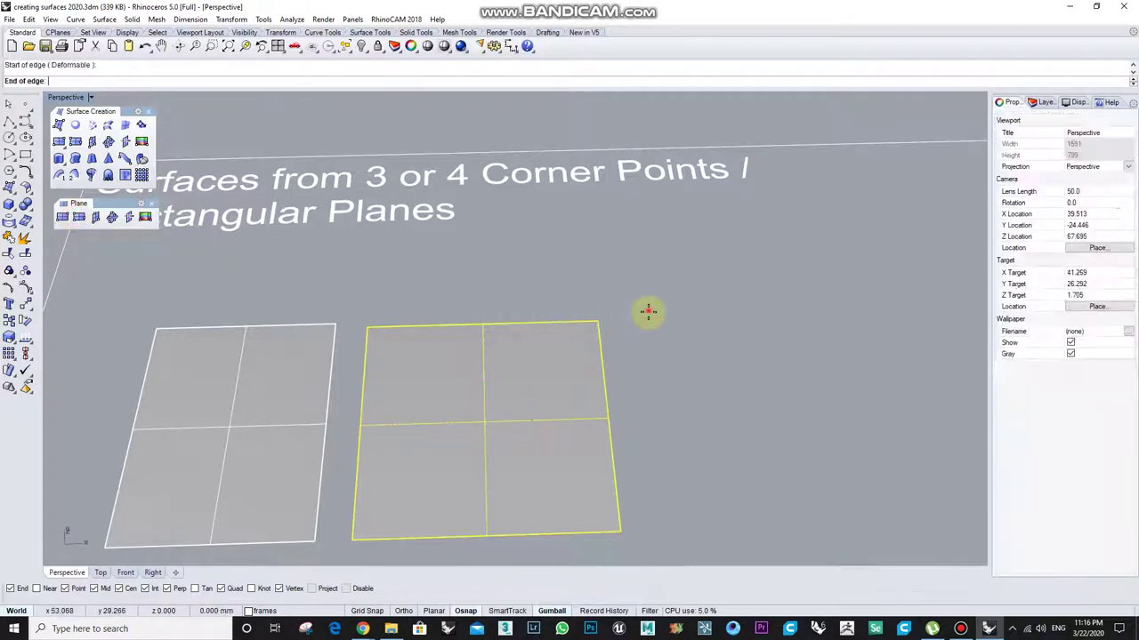
left_click(647, 312)
left_click(673, 508)
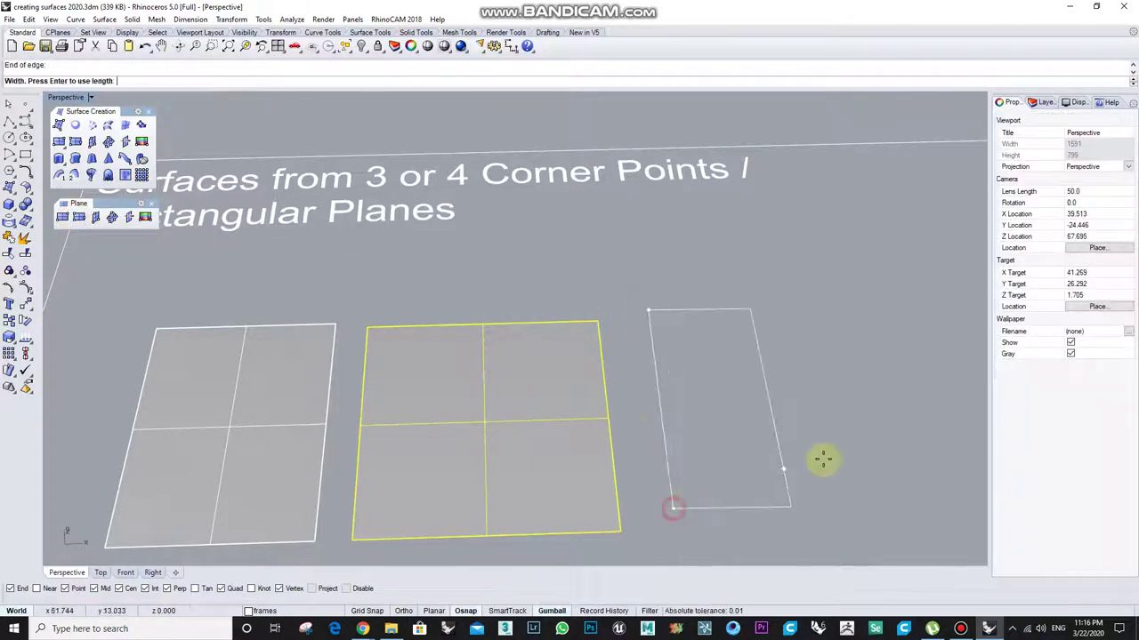
left_click(922, 455)
right_click_drag(923, 455, 844, 472)
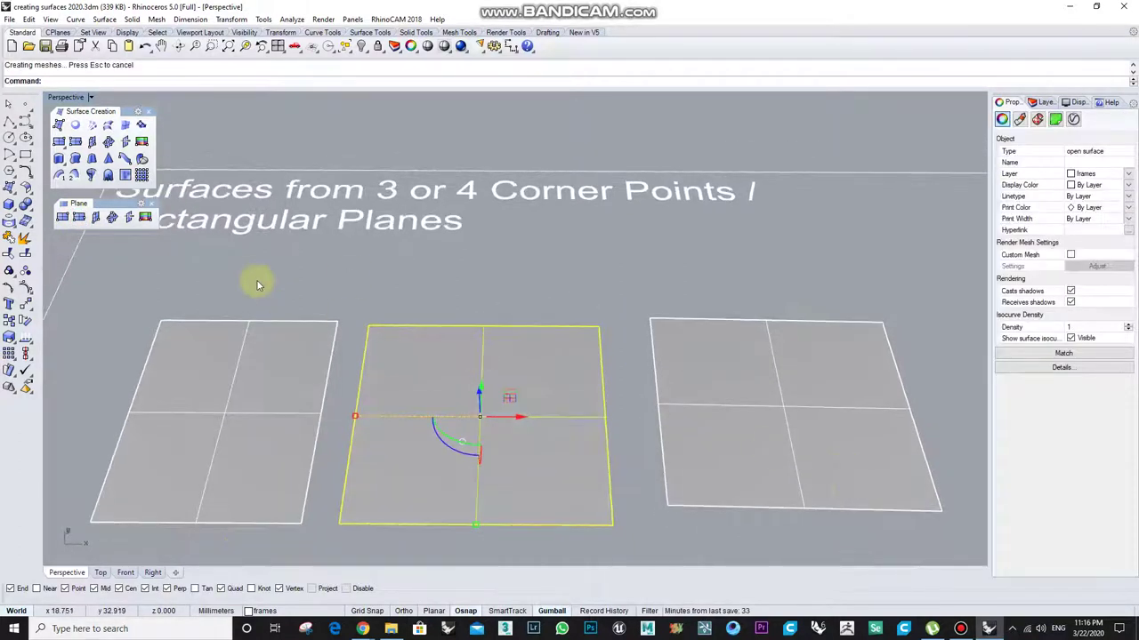
Step: Create a vertical plane rising from the outer side edge of the first rectangular plane
left_click(95, 218)
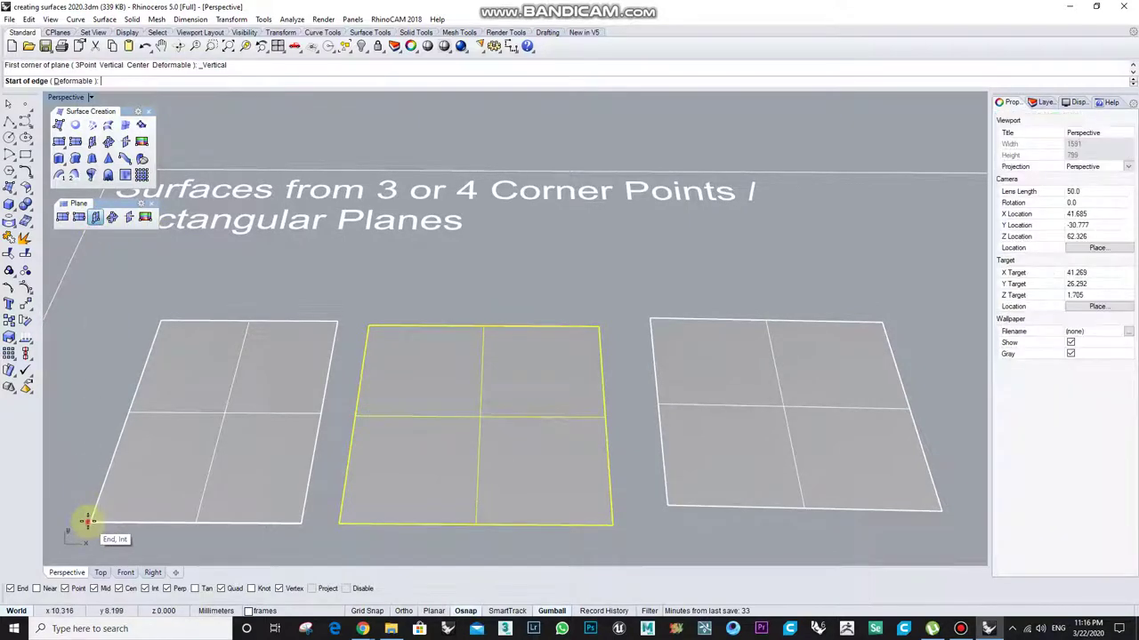
left_click(89, 523)
left_click(160, 320)
right_click_drag(182, 414, 141, 357)
left_click(209, 185)
right_click_drag(208, 203, 256, 336)
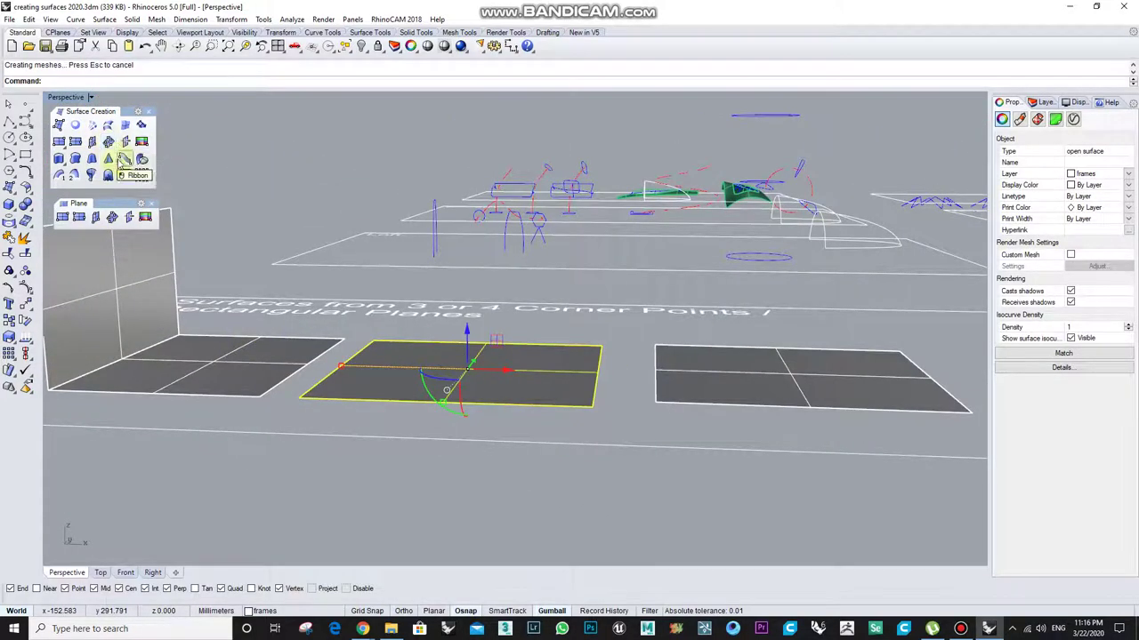
right_click_drag(230, 217, 155, 241)
mouse_move(405, 422)
right_mouse_down()
mouse_move(369, 404)
mouse_move(403, 412)
right_mouse_up()
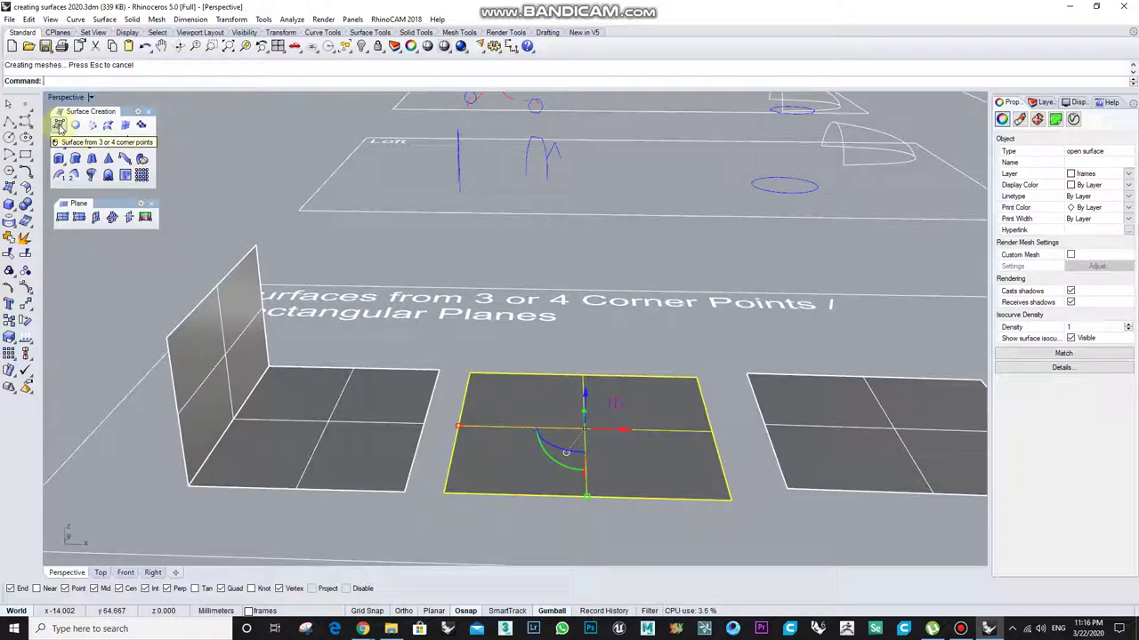
Step: Create a sloping four-corner surface from the vertical plane's upper edge to the opposite edge of the base plane
left_click(58, 125)
left_click(166, 337)
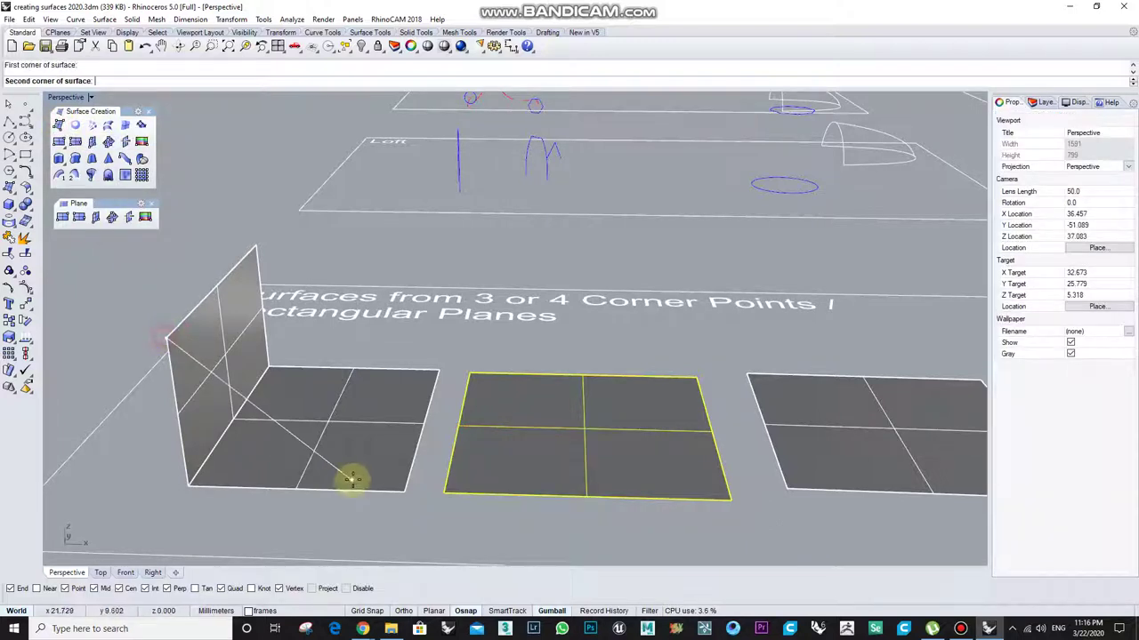
left_click(405, 489)
left_click(436, 369)
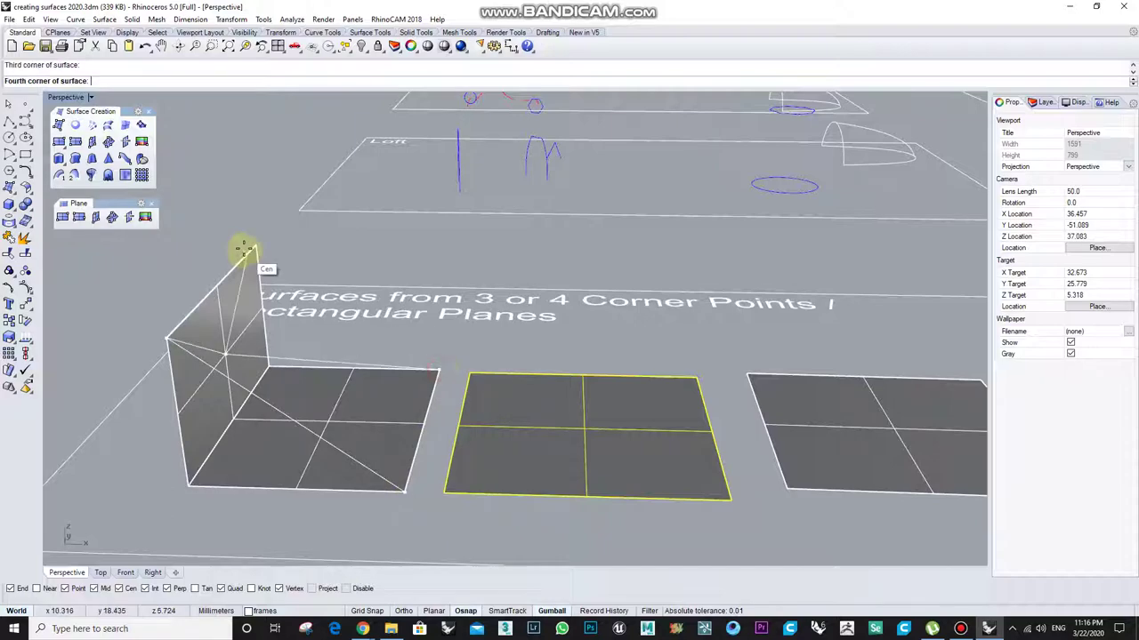
left_click(246, 248)
right_click_drag(264, 246, 379, 341)
mouse_move(402, 552)
right_mouse_down()
mouse_move(457, 541)
mouse_move(462, 521)
mouse_move(541, 541)
mouse_move(415, 536)
right_mouse_up()
Step: Close the wedge's open front side with a triangular surface through its three corner points
right_click(165, 386)
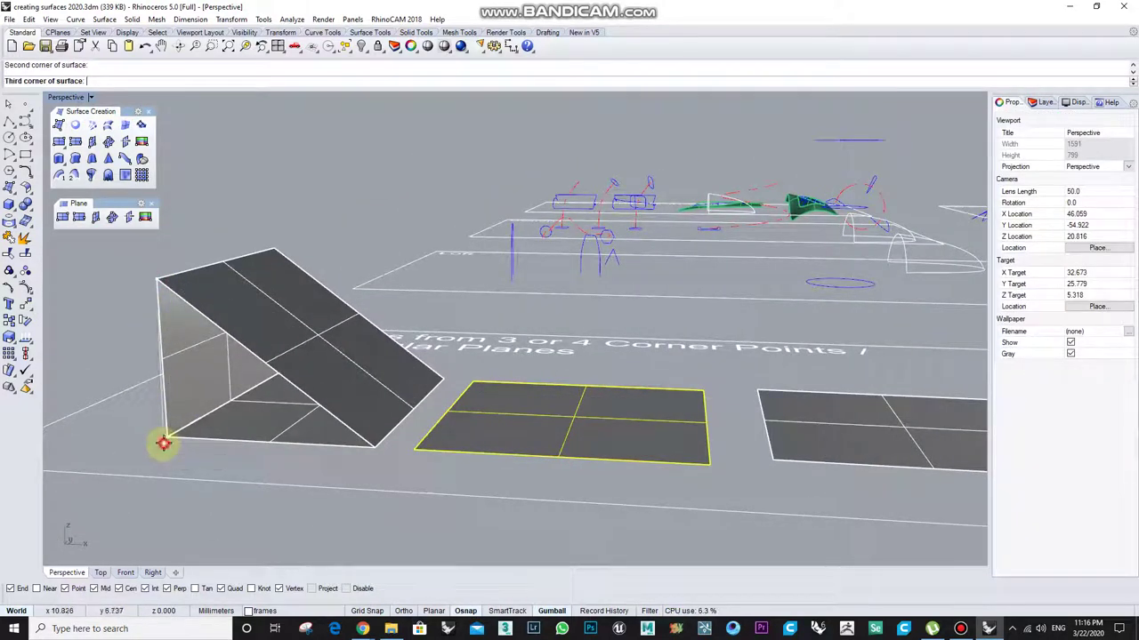
left_click(164, 439)
left_click(375, 453)
right_click(374, 453)
right_click_drag(374, 453, 328, 354)
Step: Close the wedge's open back side with a triangular surface through its three corner points
right_click(860, 186)
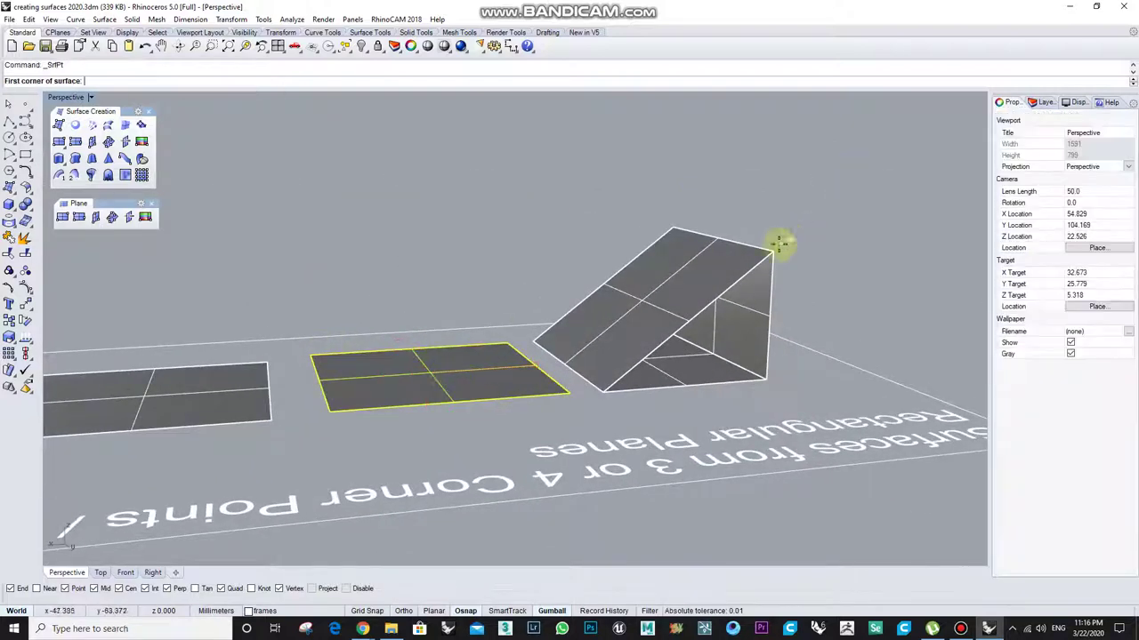
left_click(773, 252)
left_click(765, 382)
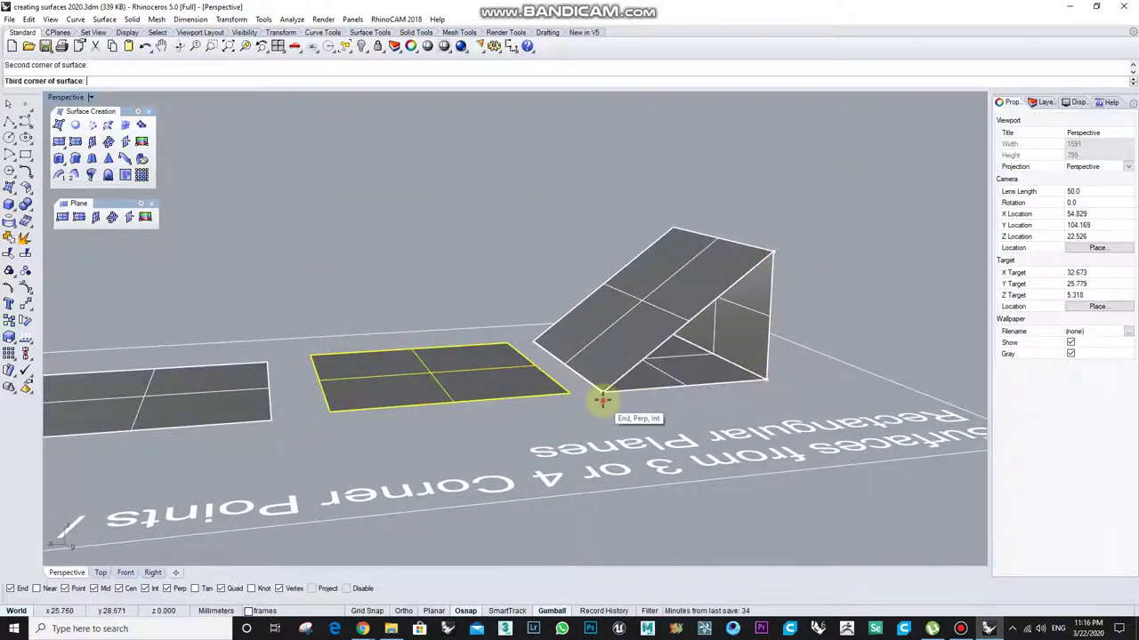
left_click(605, 393)
right_click(650, 394)
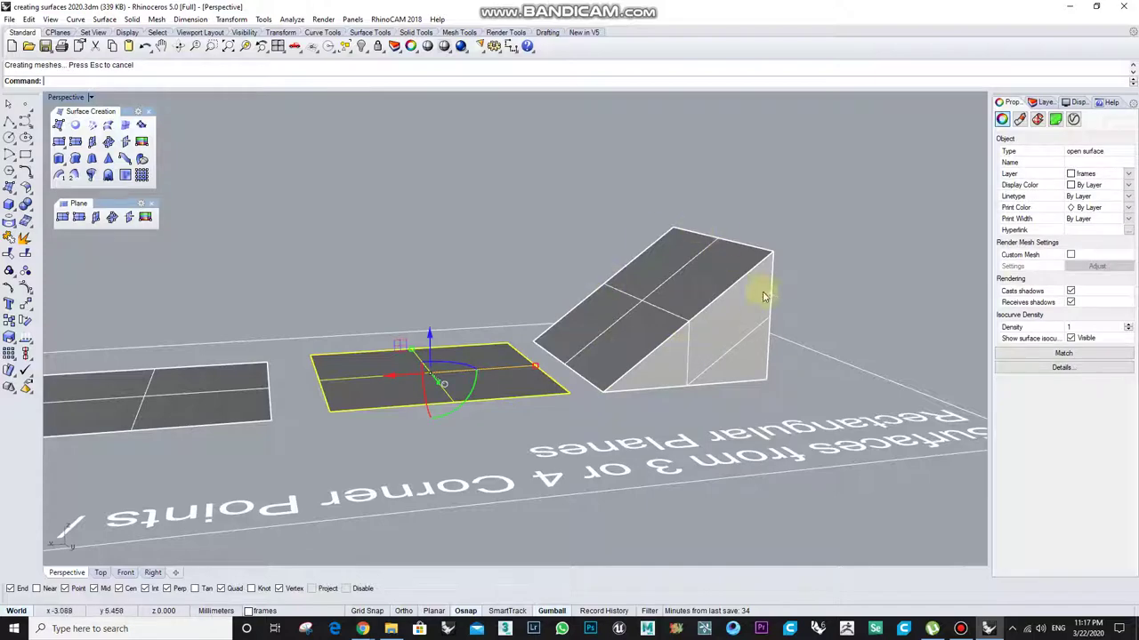
right_click_drag(763, 296, 386, 299)
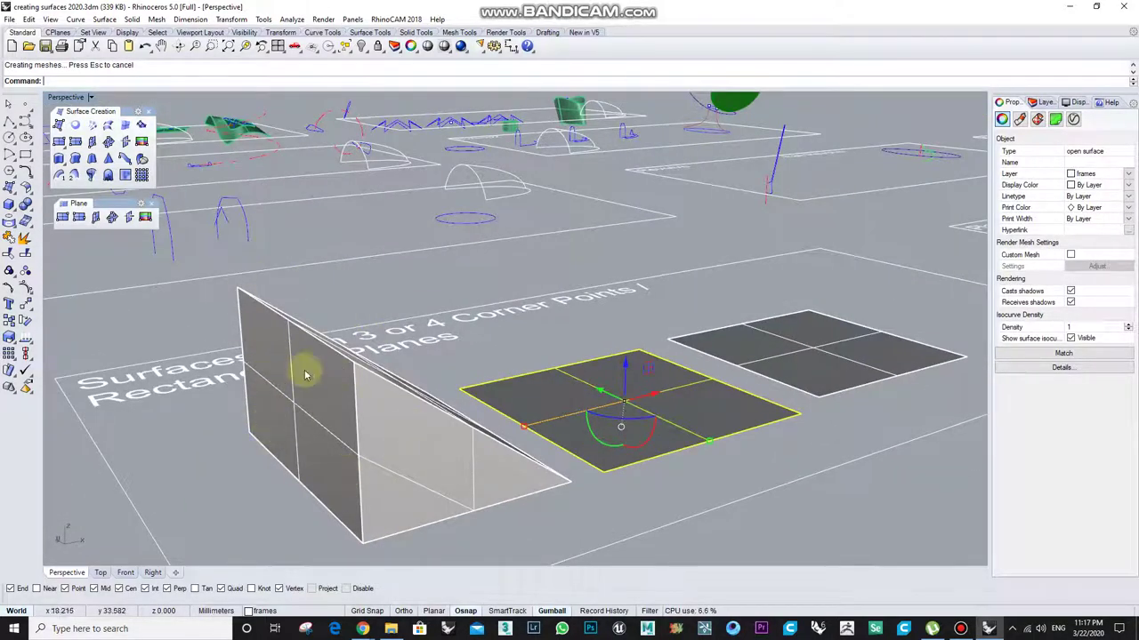
right_click_drag(305, 375, 378, 475)
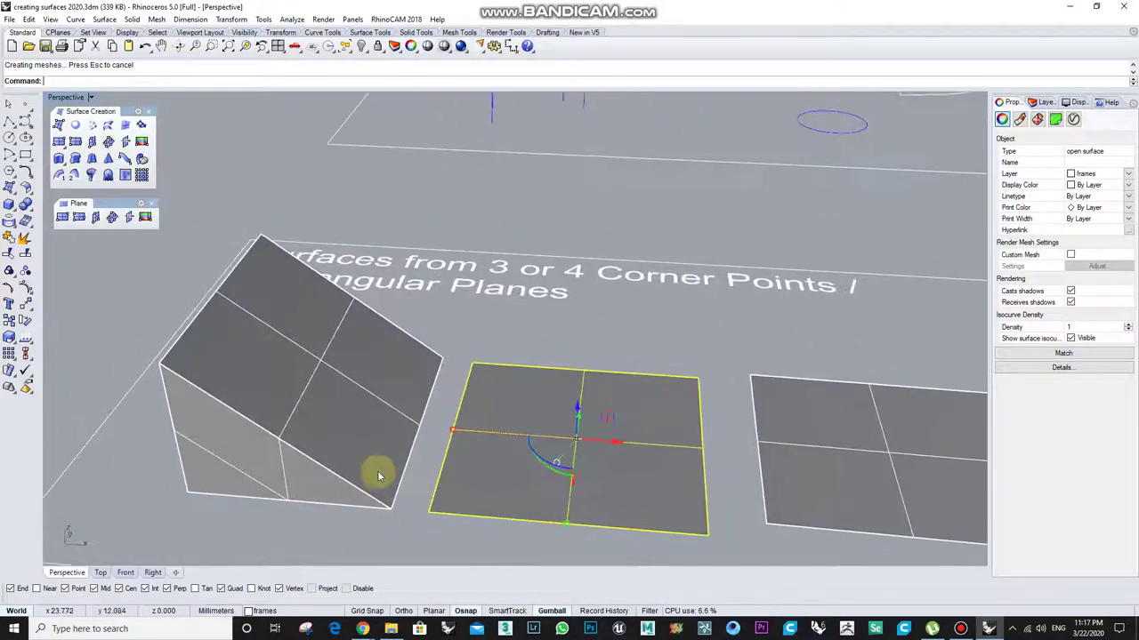
Step: Check the object type of the wedge's sloping surface and its front triangular surface
left_click(375, 439)
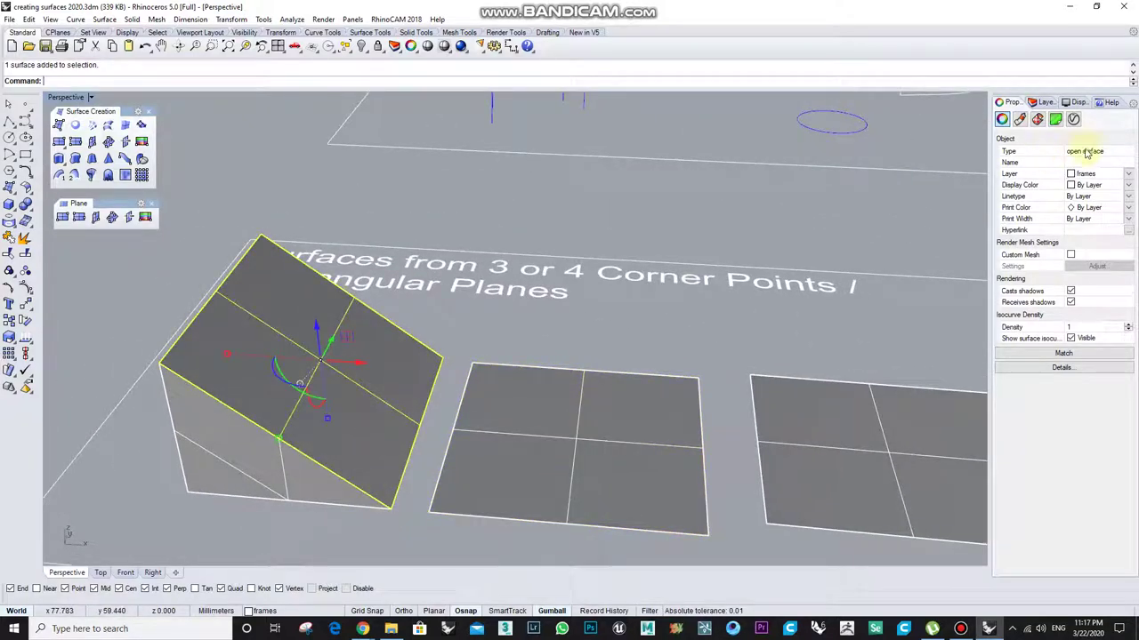
left_click(304, 464)
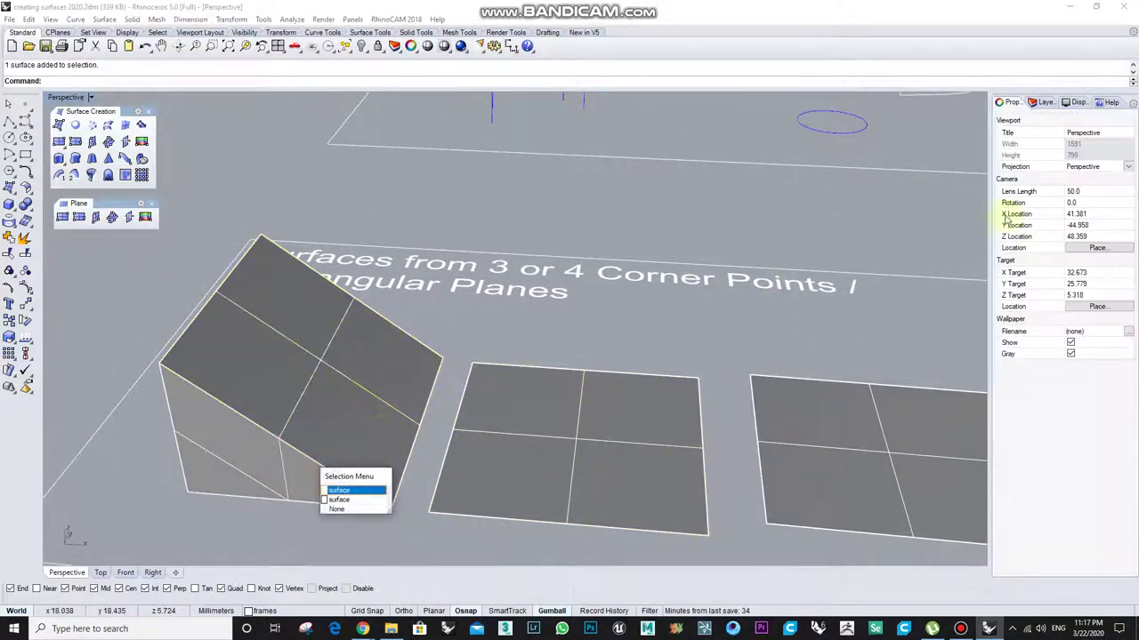
left_click(653, 289)
right_click_drag(471, 406, 518, 396)
scroll(518, 397, "down", 4)
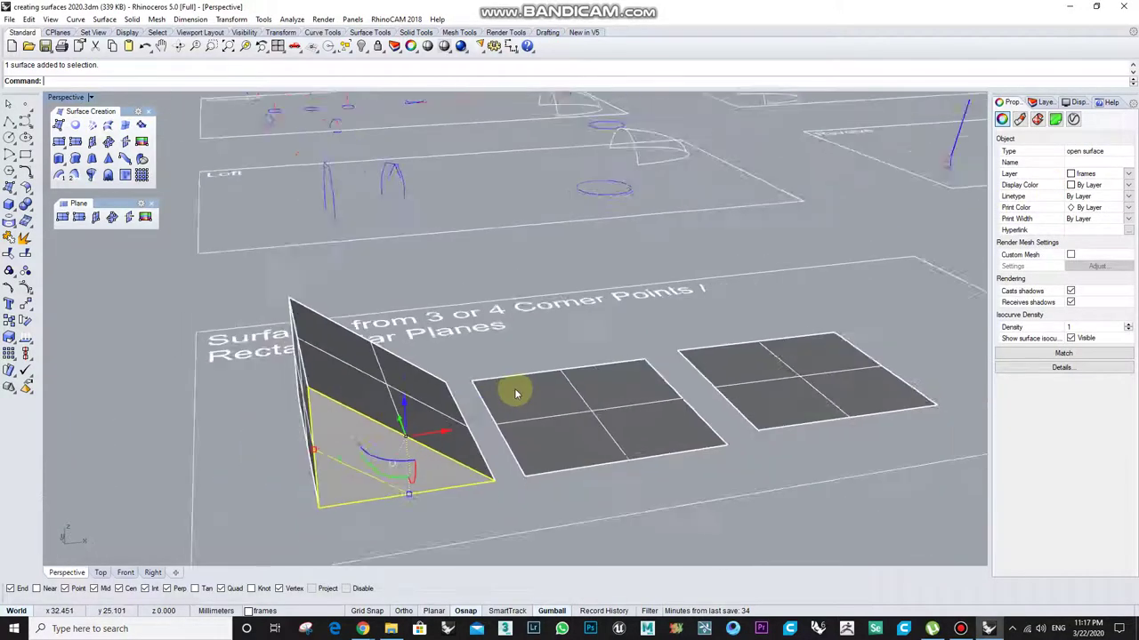
Step: Select the wedge's five surfaces together and join them into one polysurface
left_click(524, 397)
left_click_drag(433, 499, 330, 381)
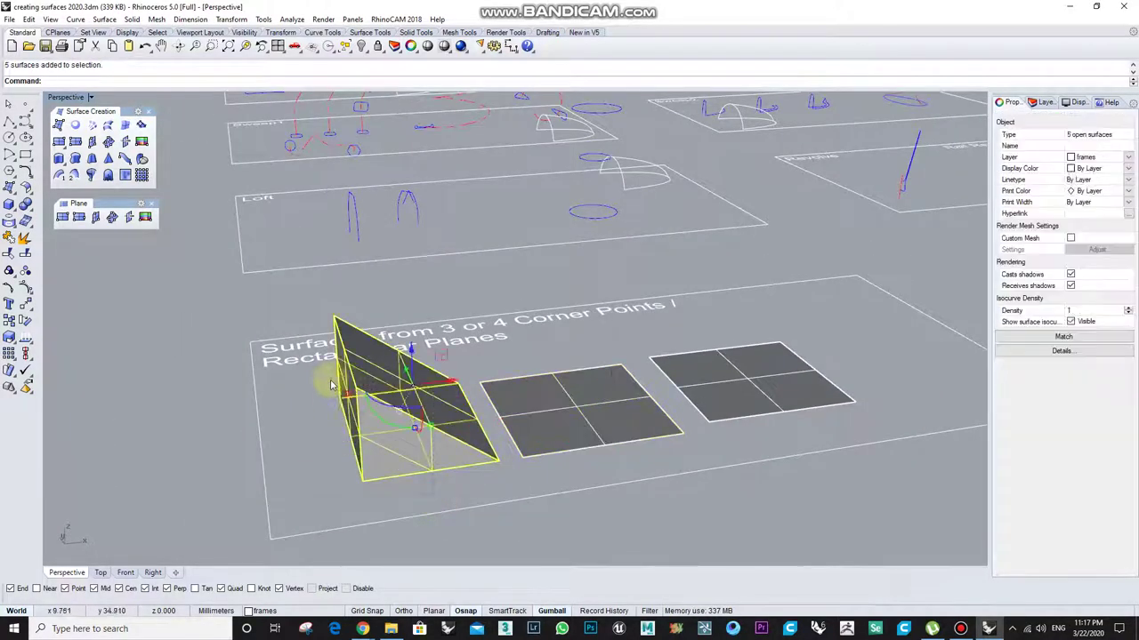
right_click_drag(397, 377, 846, 271)
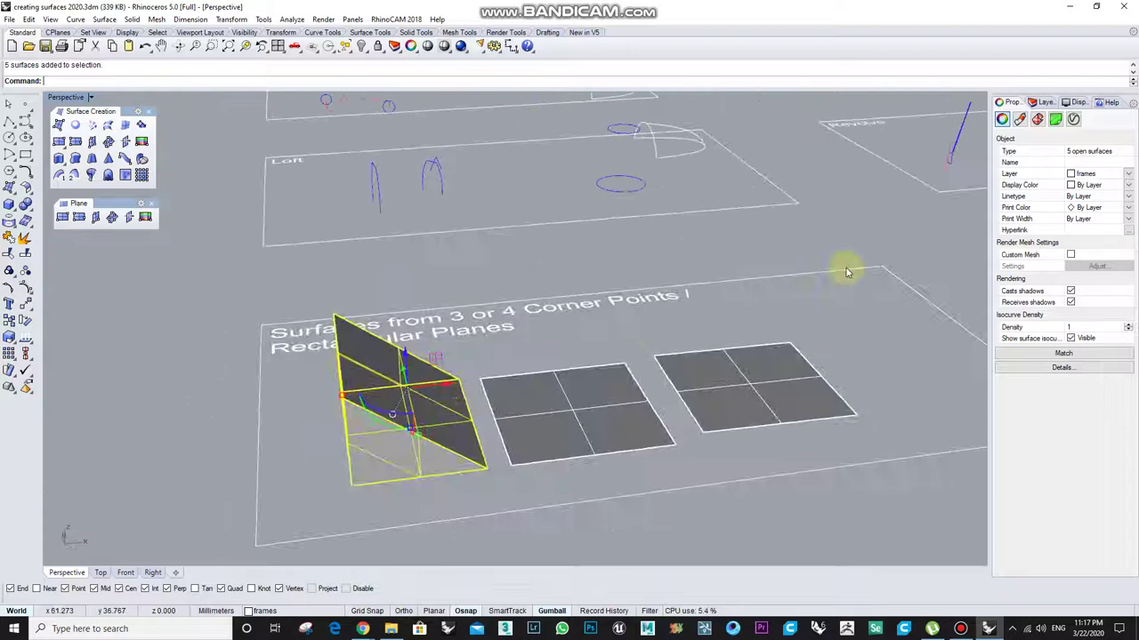
left_click(25, 238)
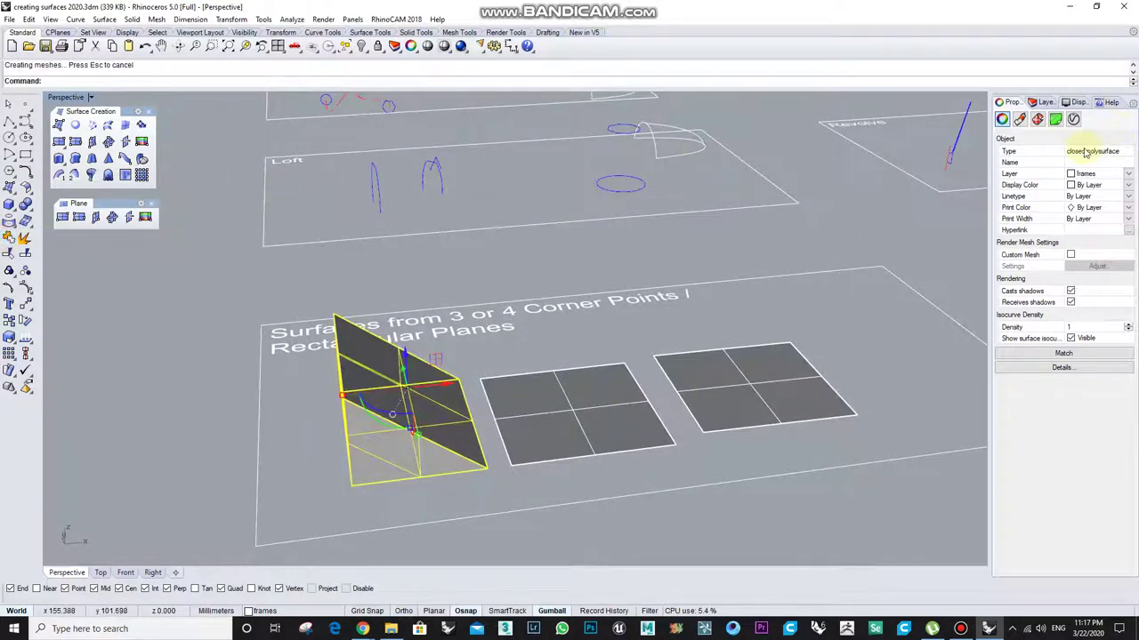
Step: Reselect the joined wedge to check its object type, and clear the selection
key("Escape")
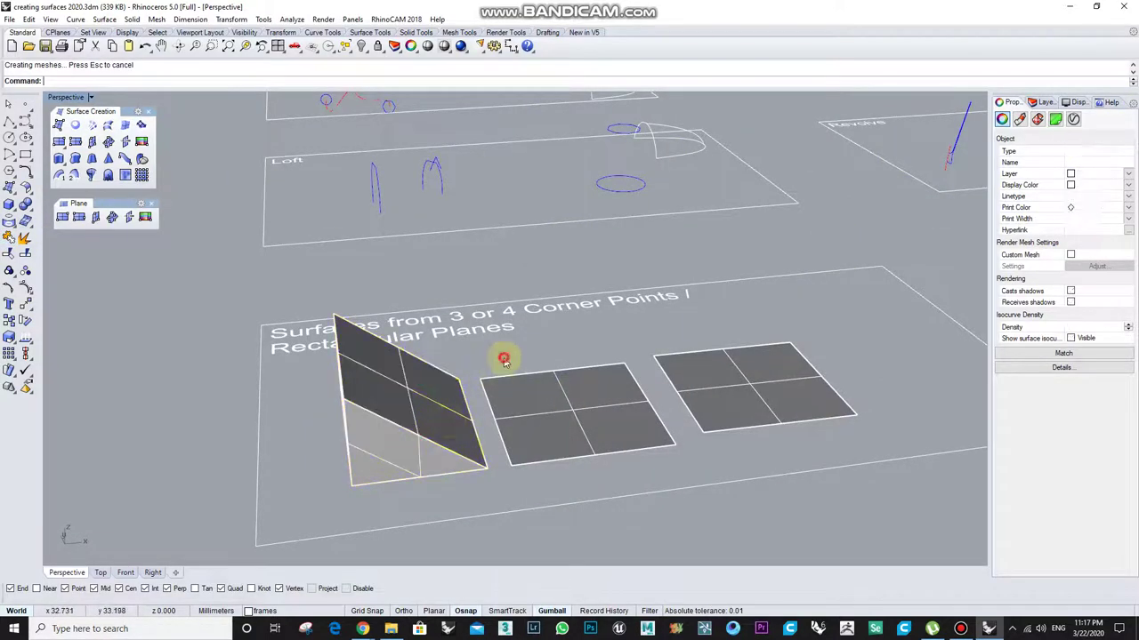
right_click_drag(501, 356, 385, 405)
left_click(385, 404)
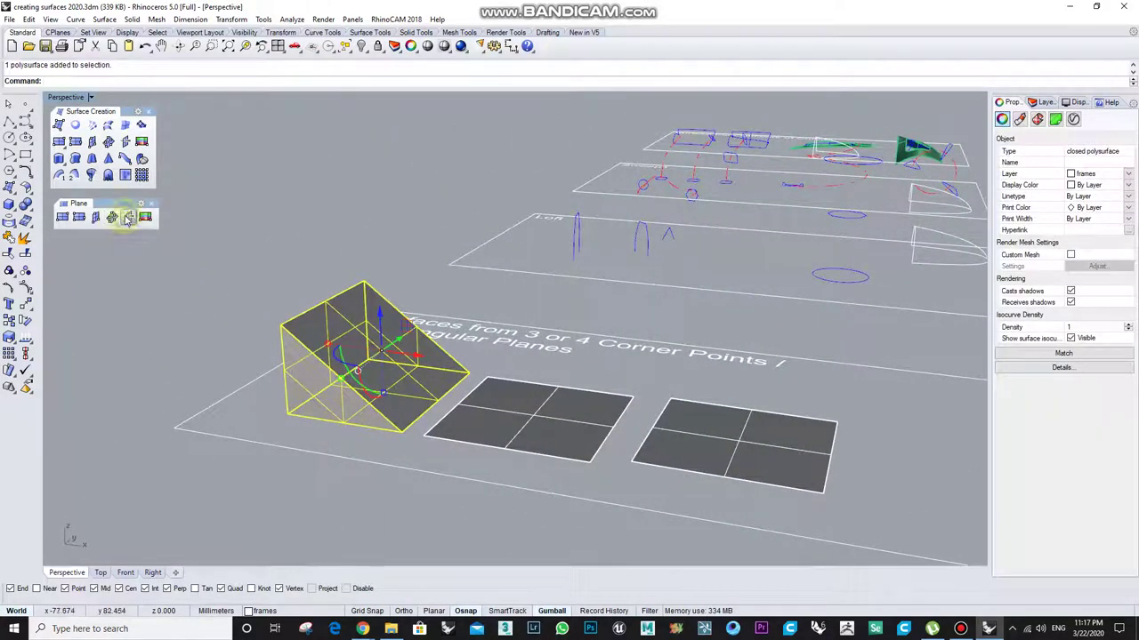
left_click(89, 322)
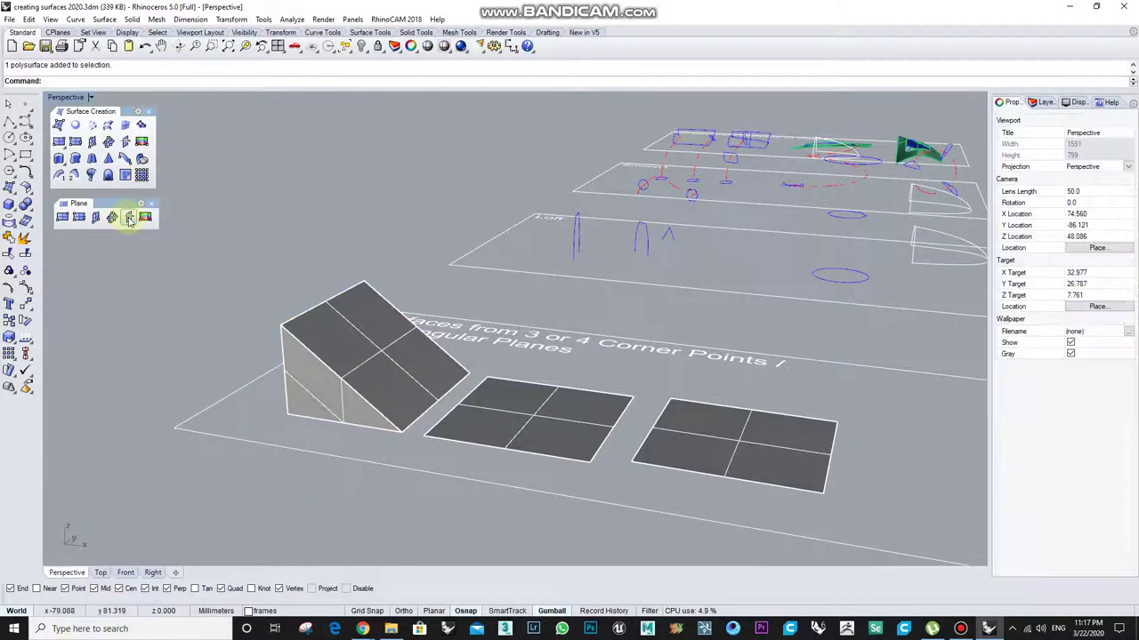
Step: Create a cutting plane through the middle rectangular plane, running between the midpoints of its front and back edges
left_click(521, 420)
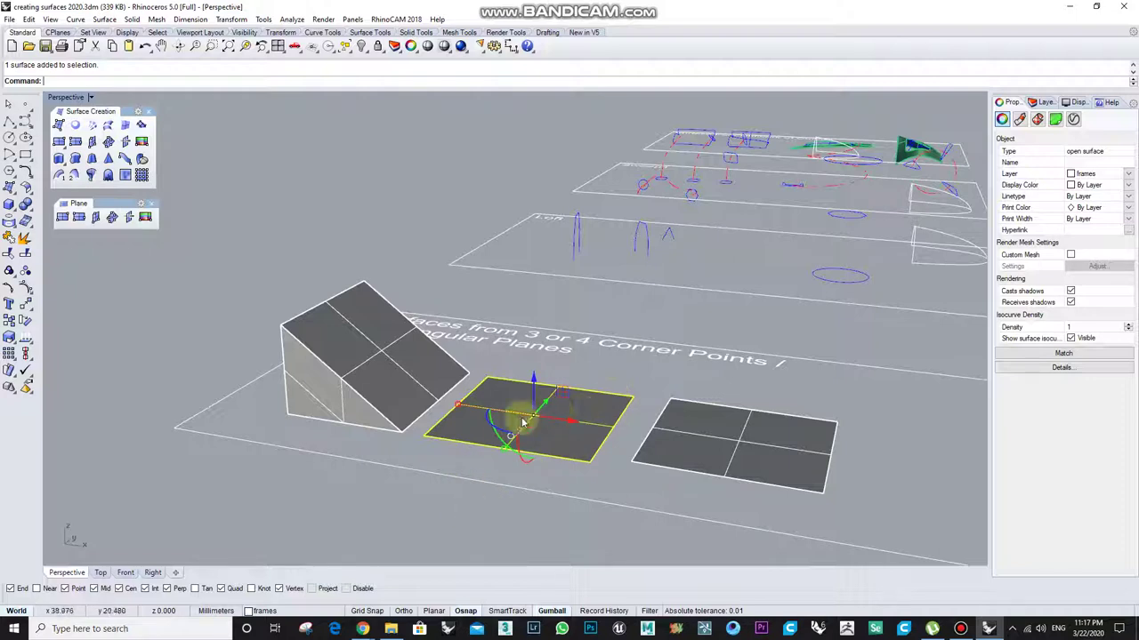
left_click(128, 219)
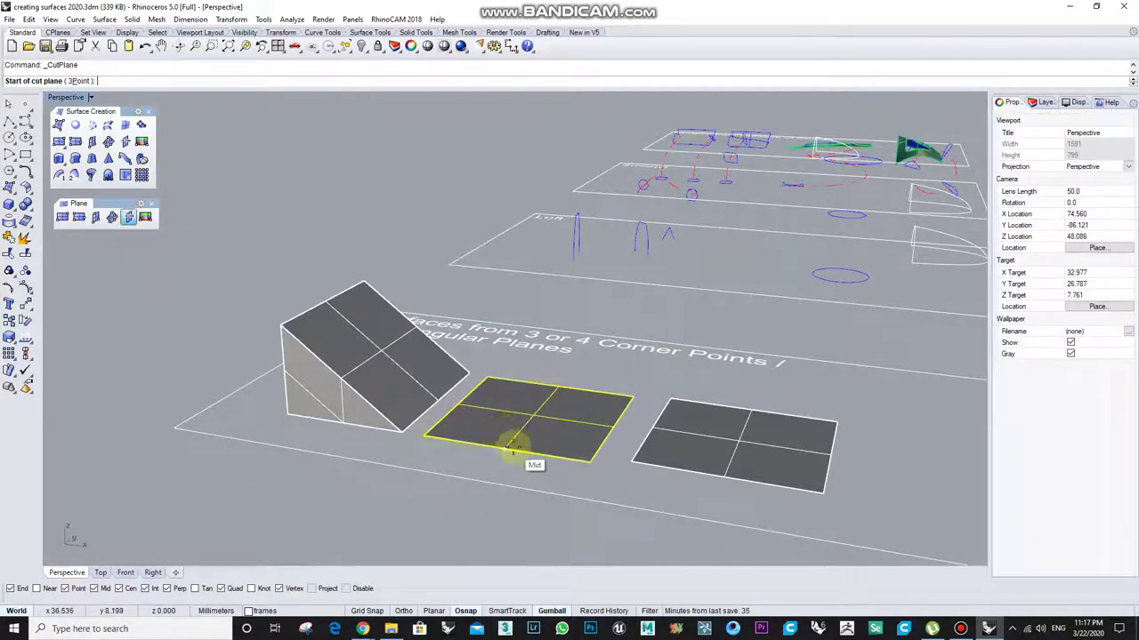
left_click(499, 446)
left_click(564, 384)
right_click_drag(590, 445, 525, 386)
scroll(475, 439, "up", 4)
right_click_drag(417, 455, 589, 435)
left_click(557, 467)
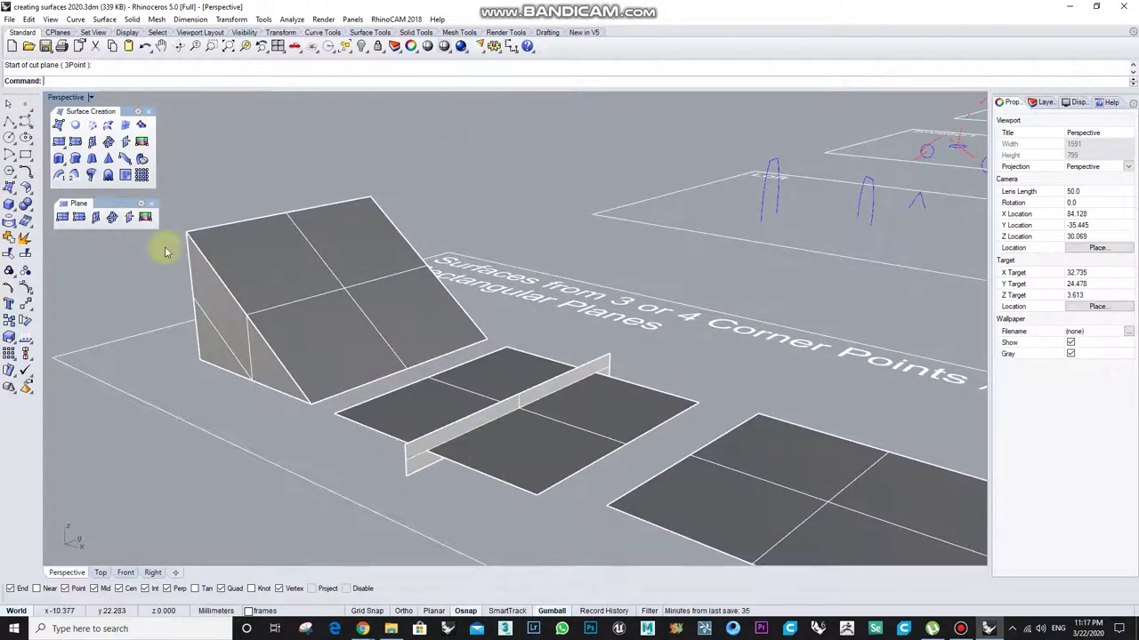
Step: Create a second cutting plane across the middle rectangular plane beside the first cut, with Near snapping enabled and Cen snapping disabled
left_click(127, 219)
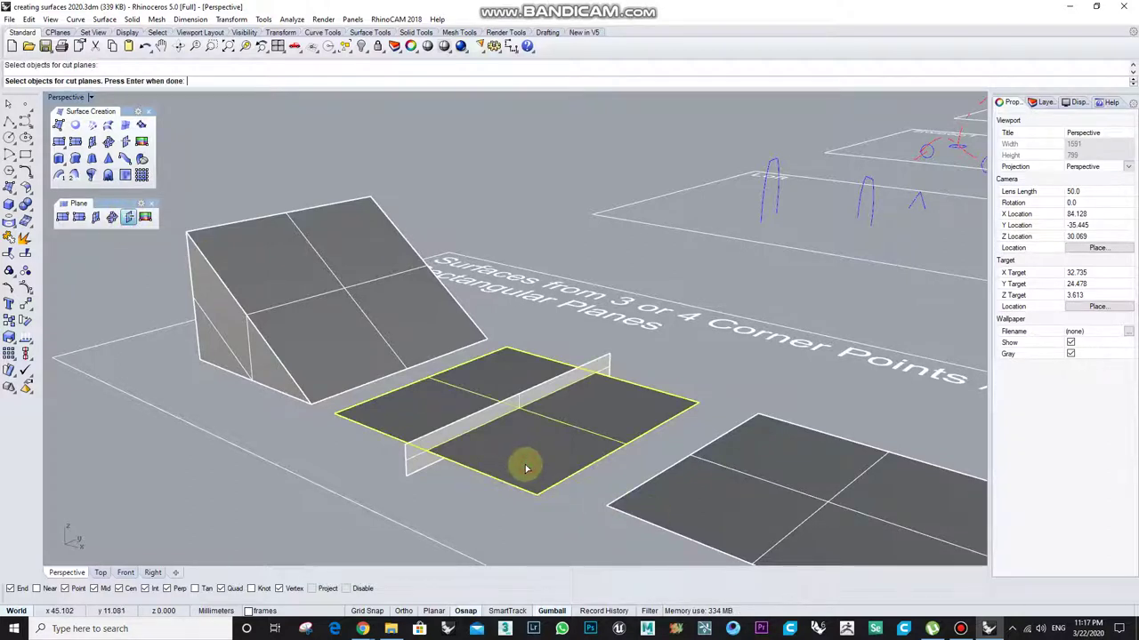
key("Return")
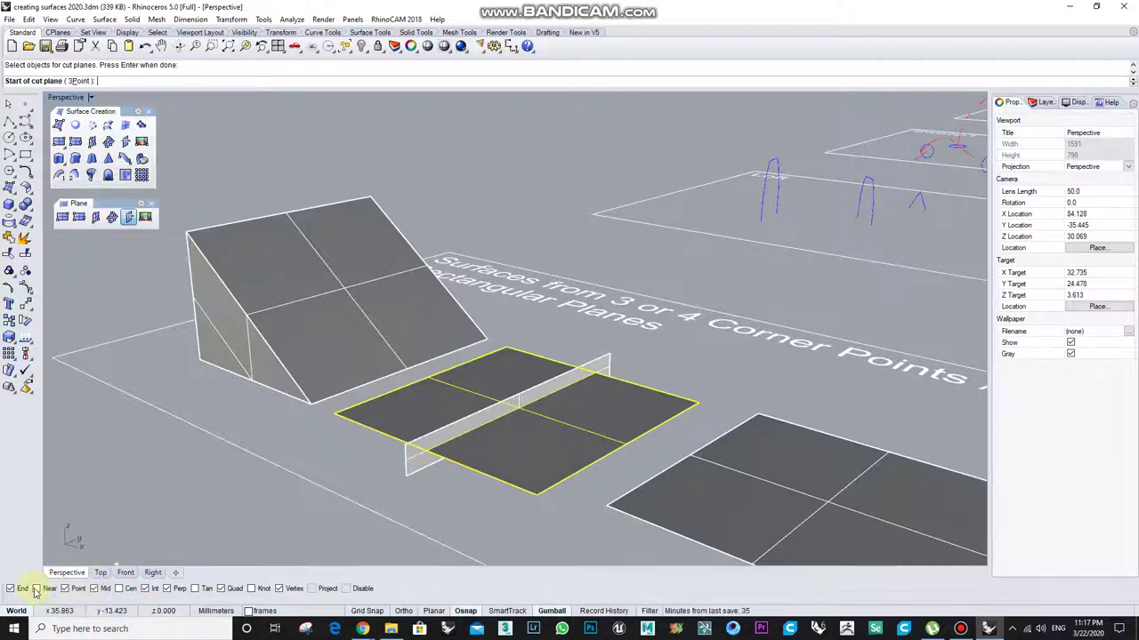
left_click(477, 465)
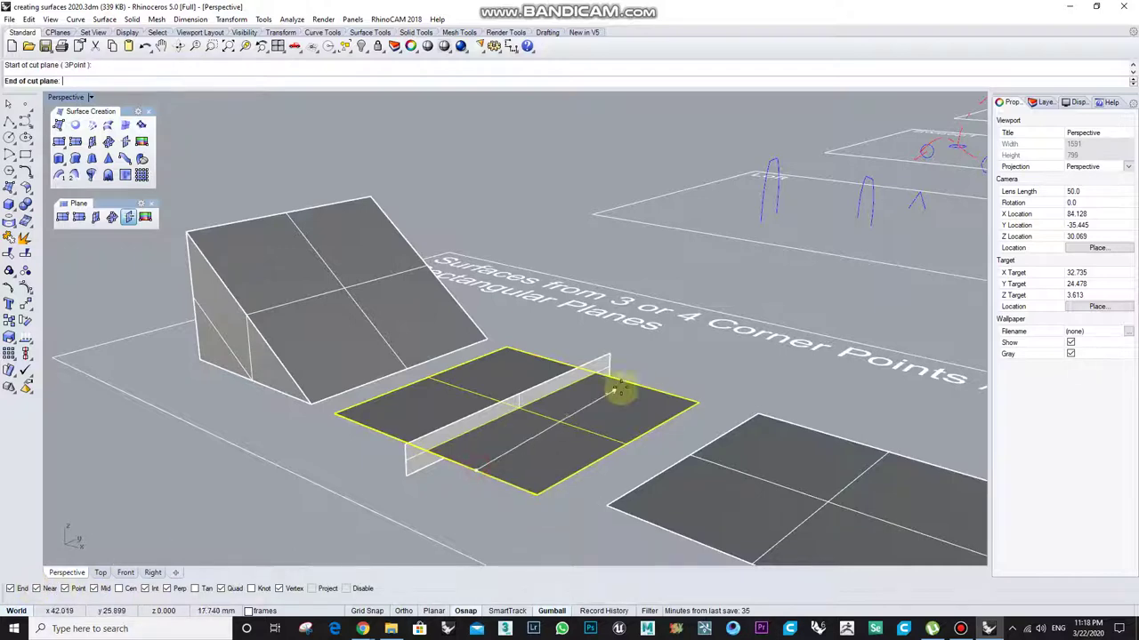
left_click(632, 386)
right_click_drag(539, 452, 626, 483)
Step: Create a vertical cutting plane through the joined wedge, running from its front bottom edge to its back bottom edge
right_click(593, 452)
key("Return")
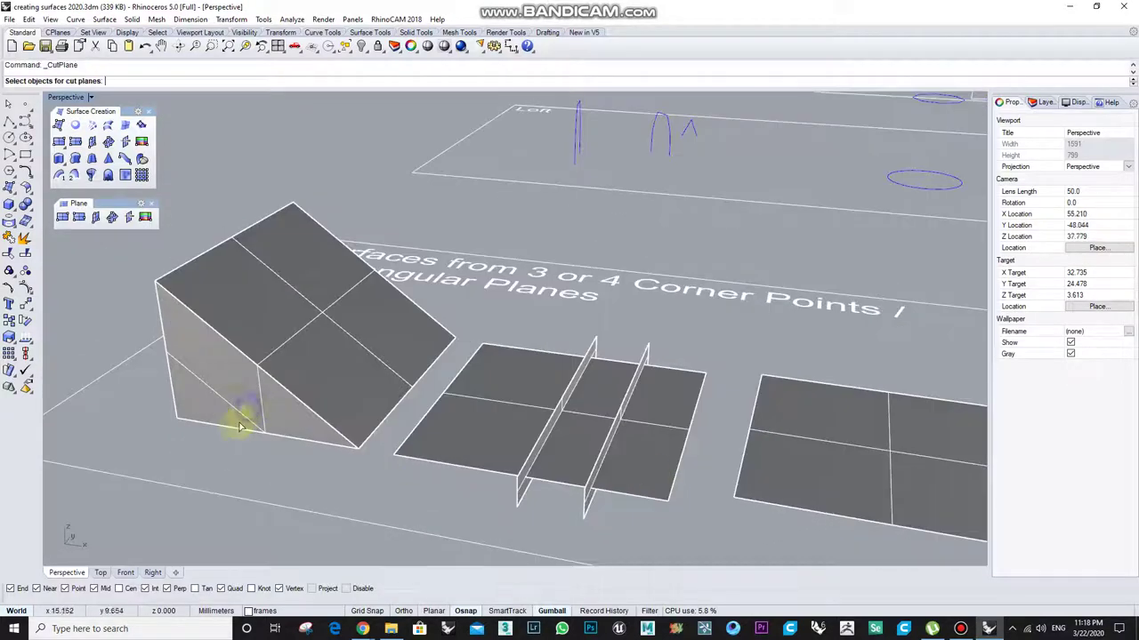
left_click(242, 398)
left_click(228, 429)
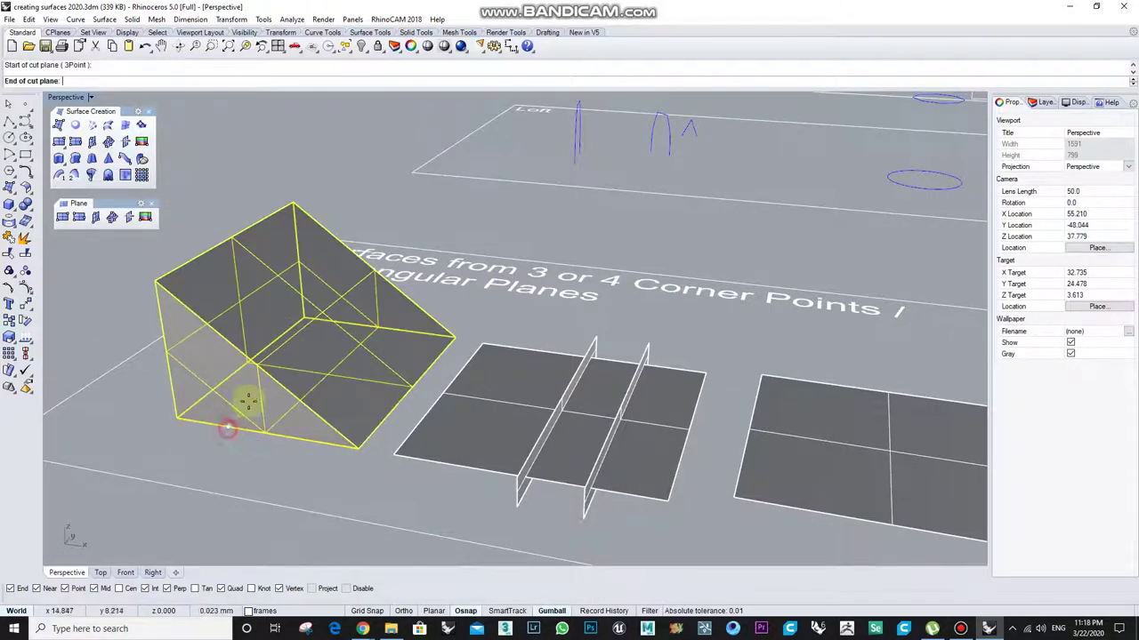
left_click(342, 327)
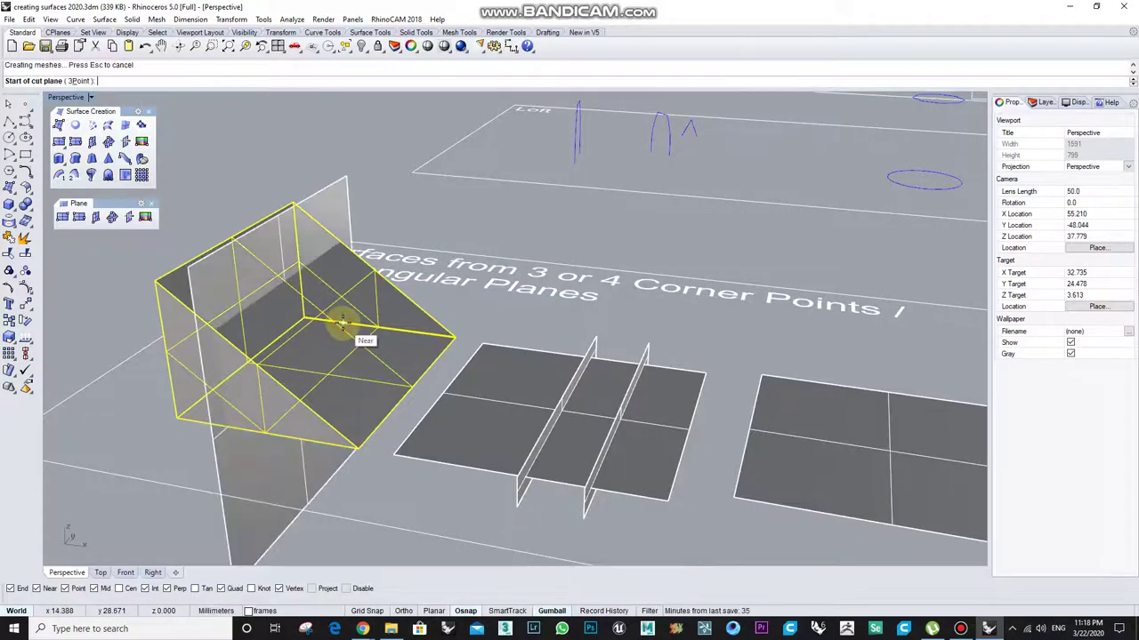
right_click_drag(394, 407, 492, 327)
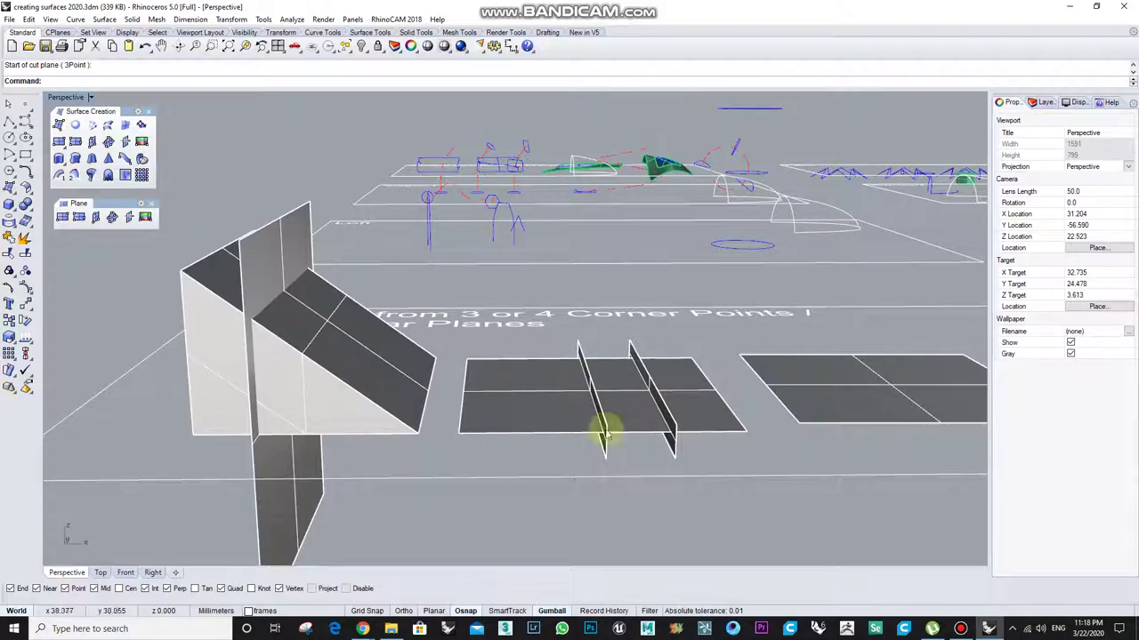
right_click_drag(579, 404, 623, 253)
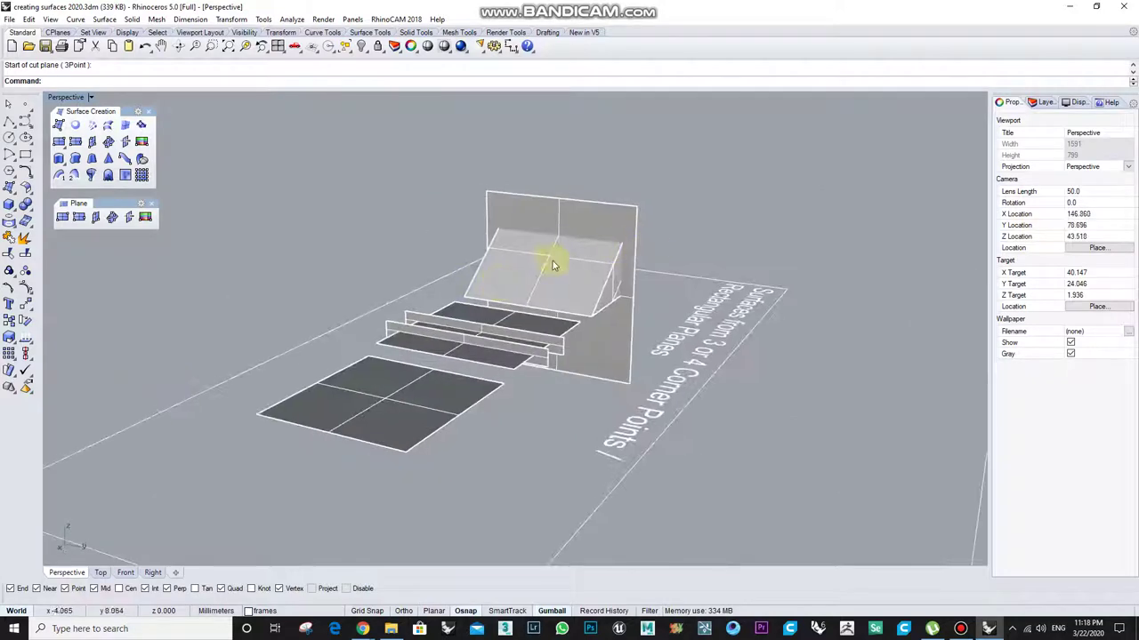
right_click_drag(552, 265, 142, 207)
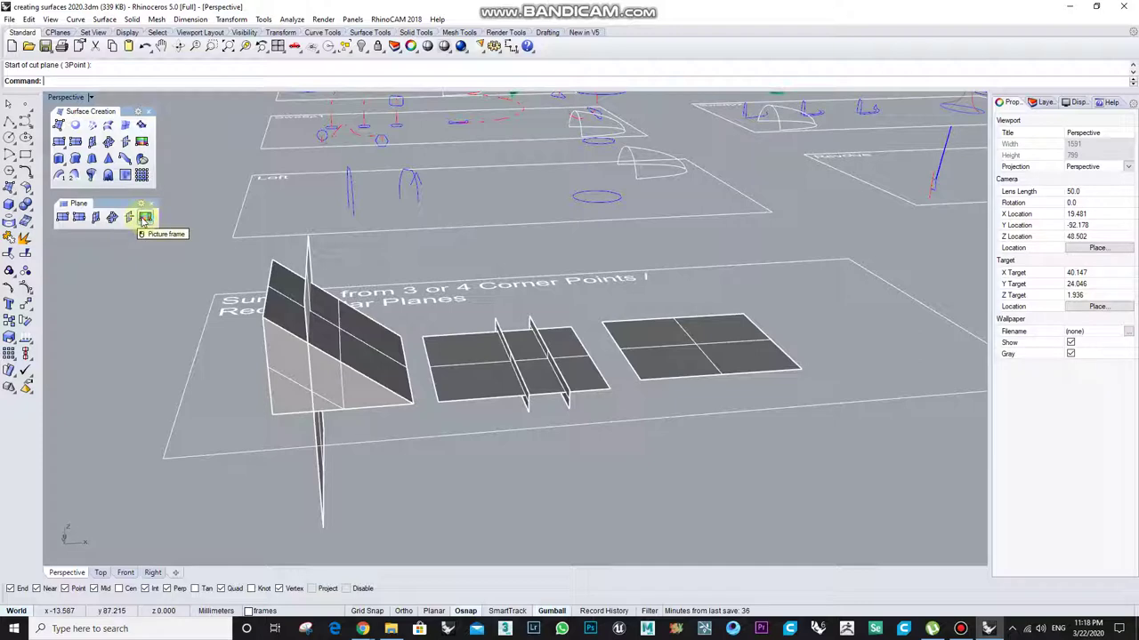
Step: Place 03.jpg from the Desktop folder light details for client as an axis-aligned picture frame in the empty area in front of the sample planes
mouse_move(596, 376)
right_mouse_down()
mouse_move(610, 389)
mouse_move(592, 392)
right_mouse_up()
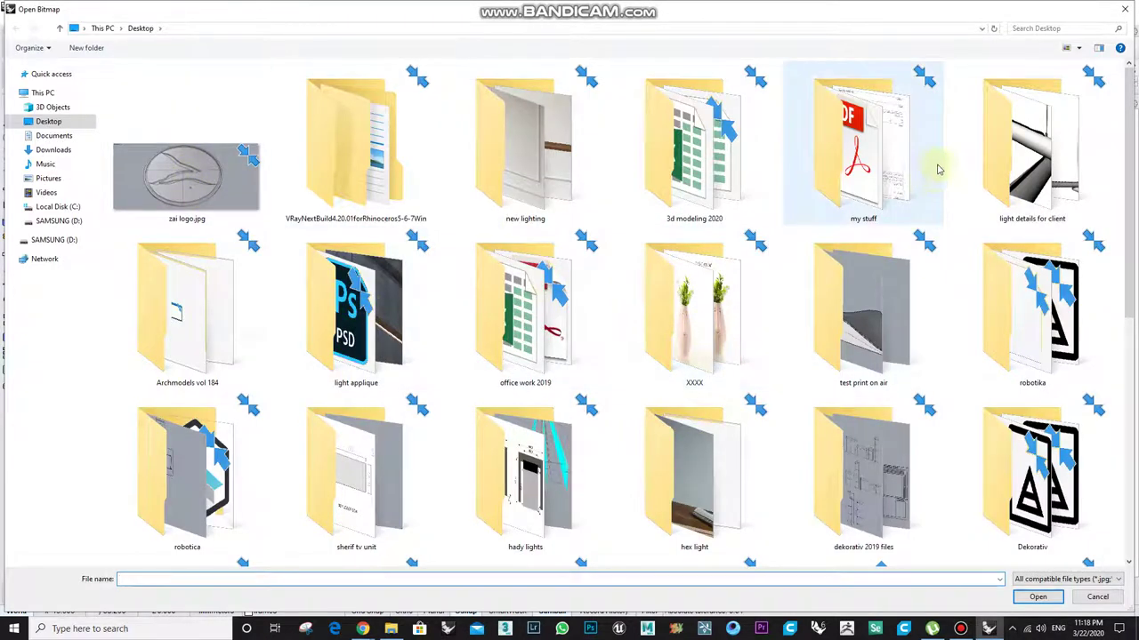
double_click(1030, 151)
double_click(329, 107)
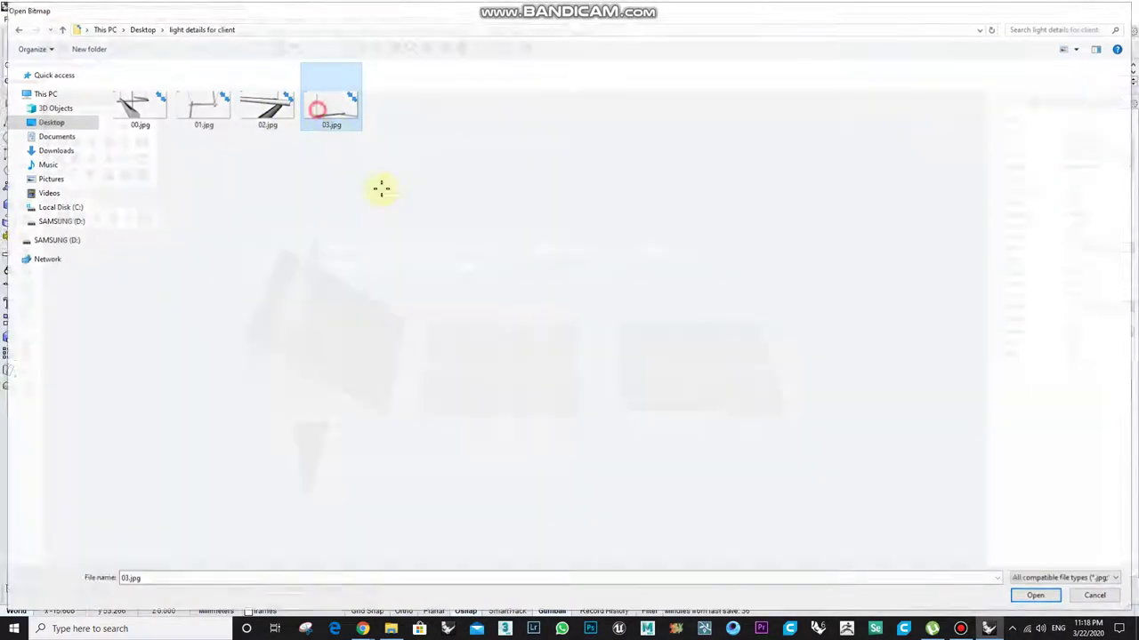
scroll(531, 302, "down", 3)
scroll(490, 395, "up", 3)
left_click(475, 363)
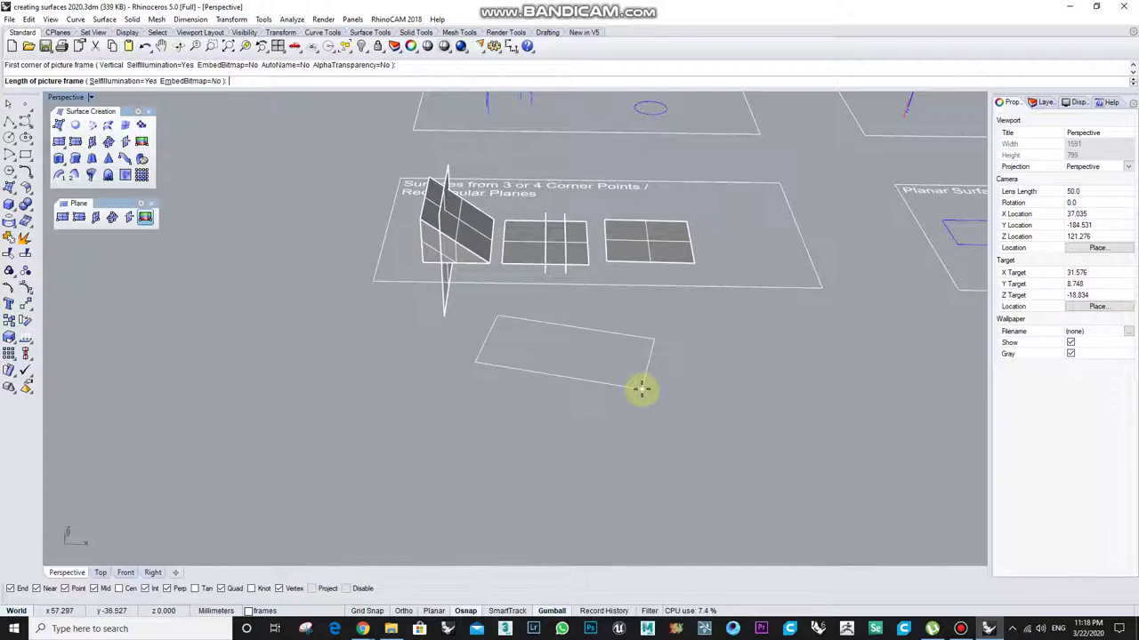
key("F8")
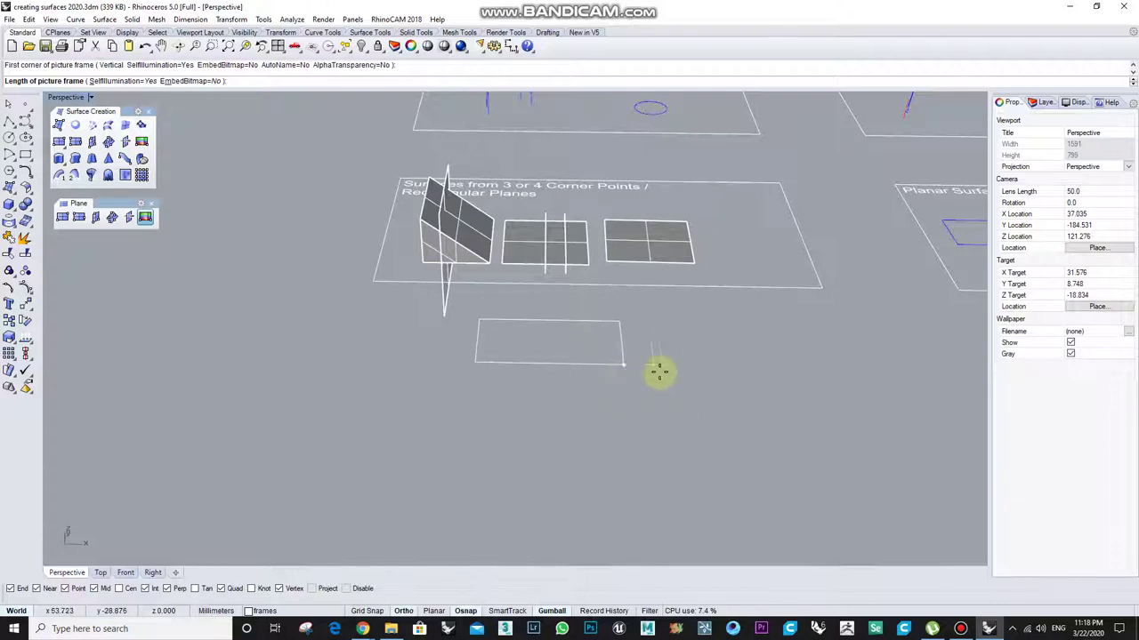
left_click(656, 375)
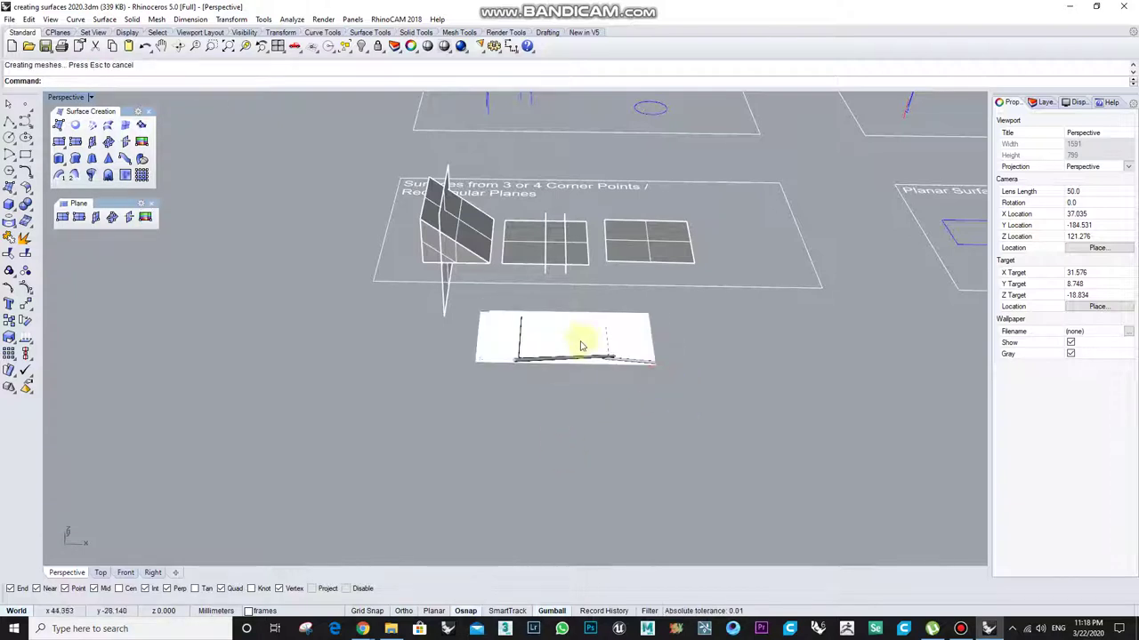
Step: Examine the placed picture frame's image up close, including its upper corner
scroll(578, 343, "up", 5)
left_click(562, 442)
scroll(432, 402, "up", 4)
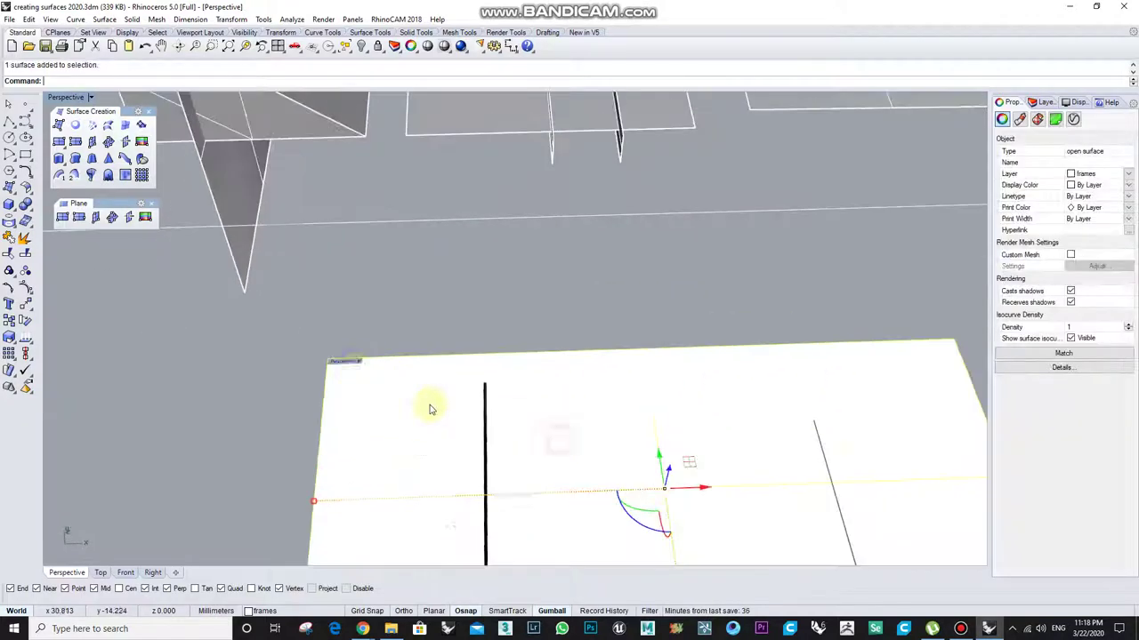
scroll(356, 371, "down", 4)
scroll(330, 317, "up", 2)
scroll(279, 300, "up", 3)
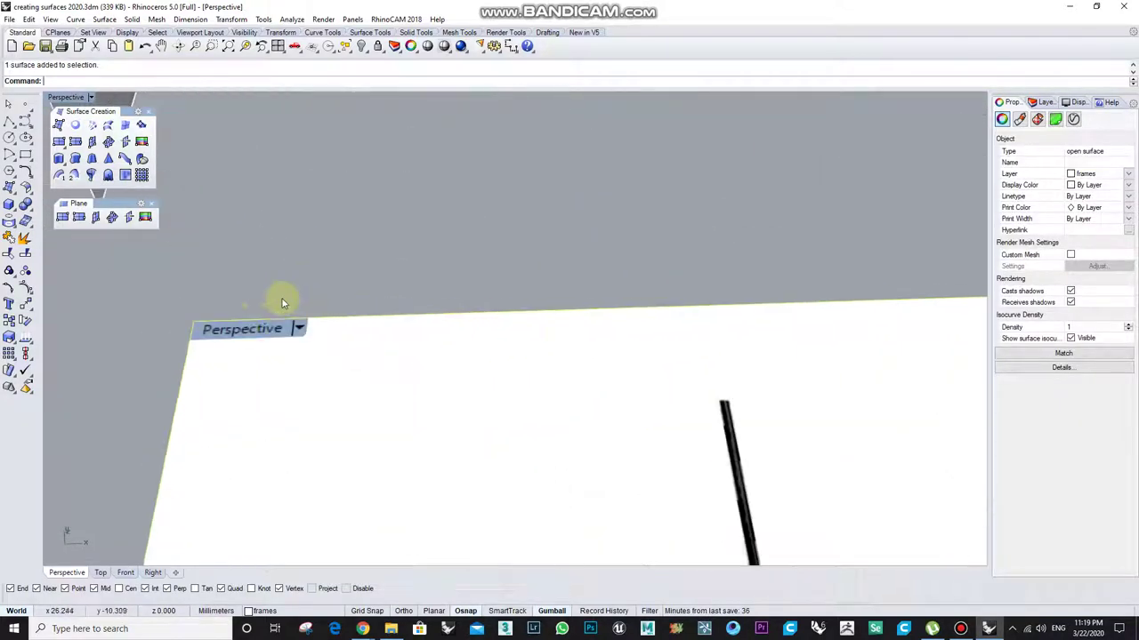
scroll(288, 321, "down", 4)
scroll(414, 437, "up", 4)
scroll(468, 418, "down", 4)
right_click_drag(469, 417, 500, 440)
Step: Delete the 03.jpg picture frame
left_click(649, 391)
left_click(464, 404)
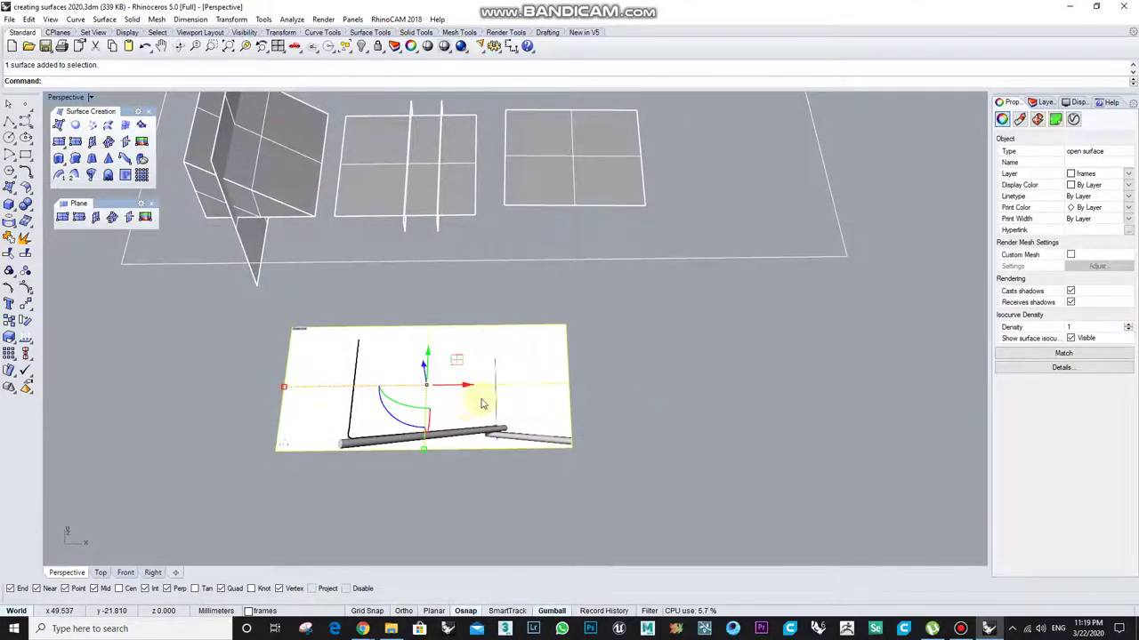
key("Delete")
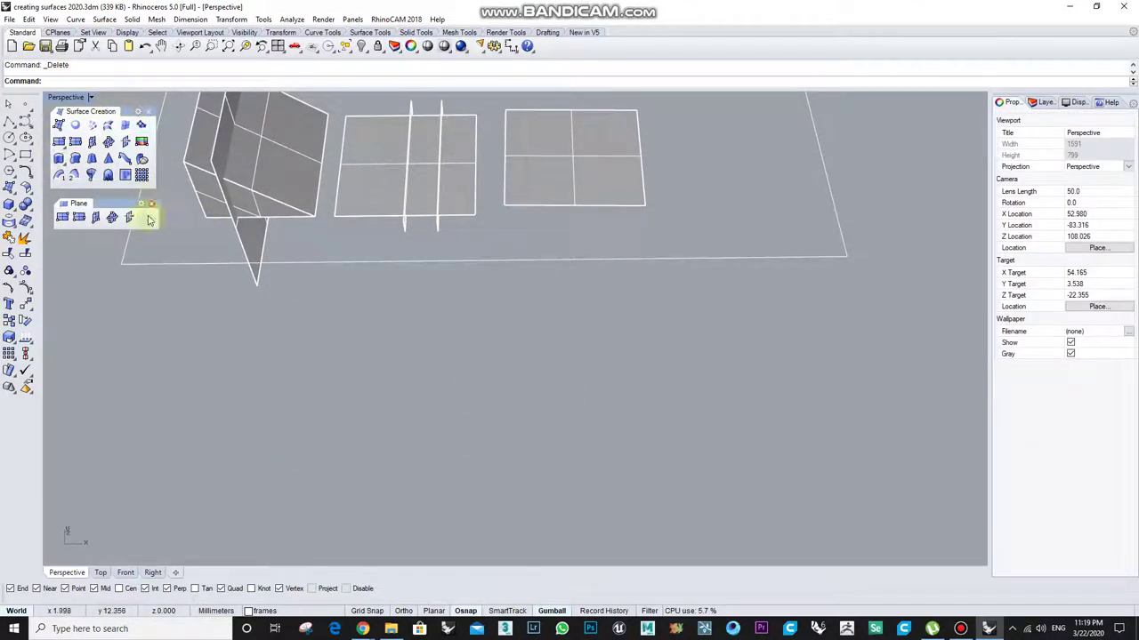
Step: Place 2.jpg from the Desktop folder light applique as a picture frame in front of the sample planes
left_click(140, 217)
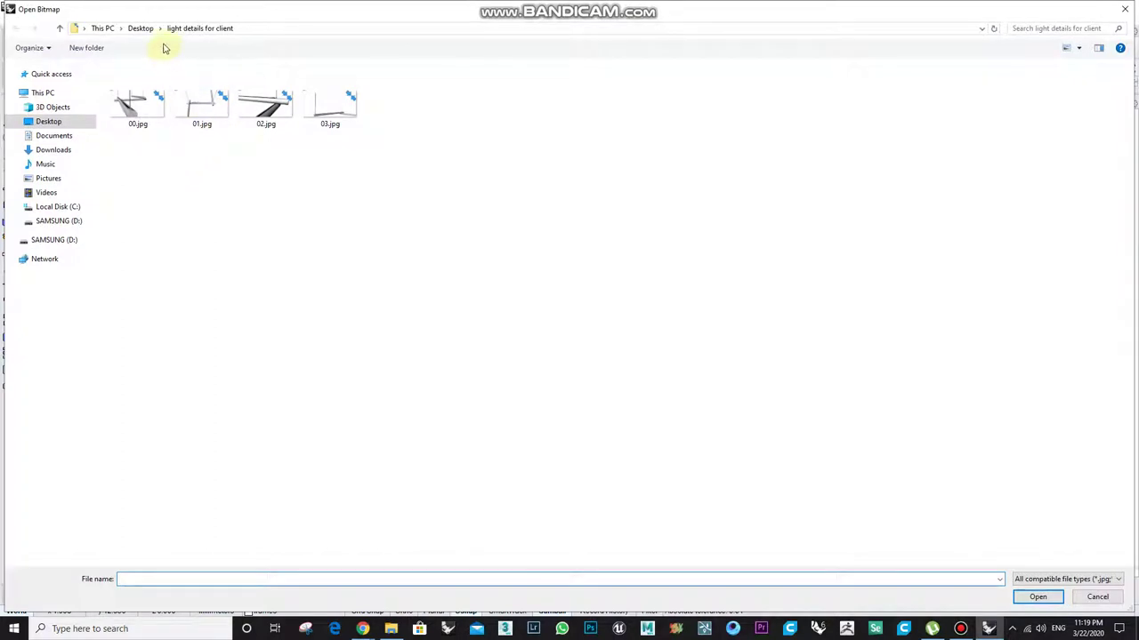
left_click(141, 28)
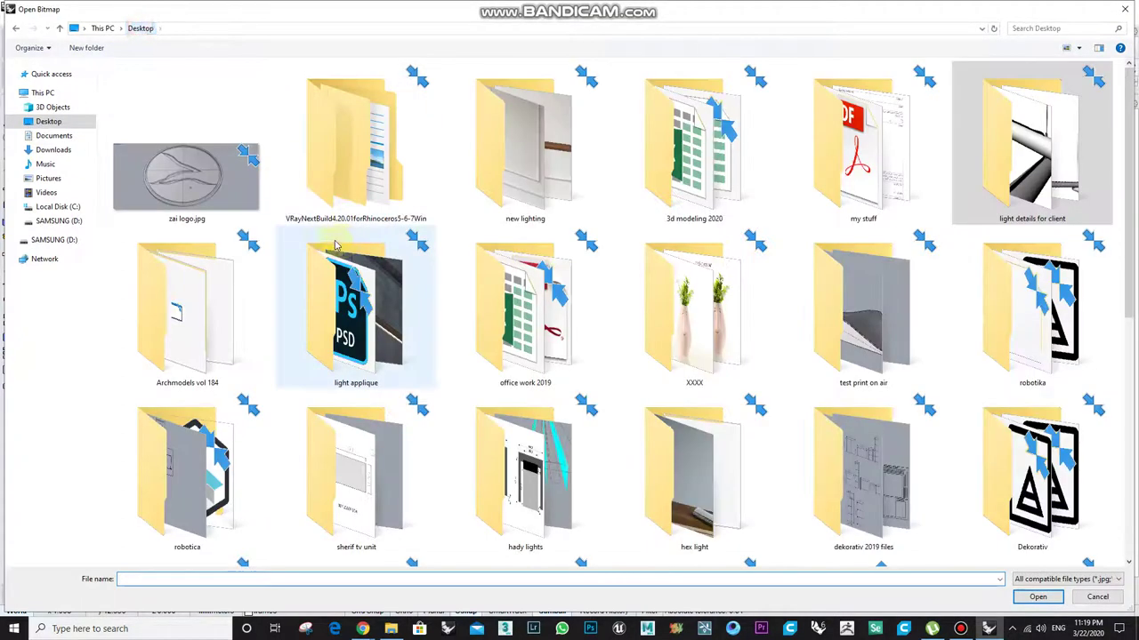
double_click(388, 342)
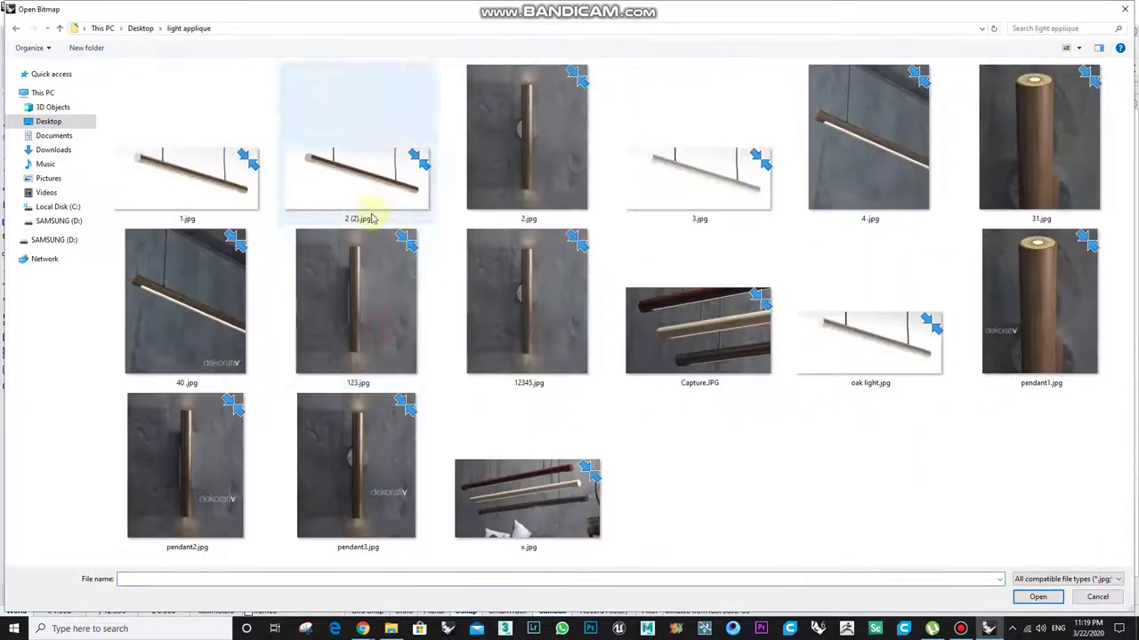
left_click(502, 163)
double_click(502, 163)
left_click(384, 305)
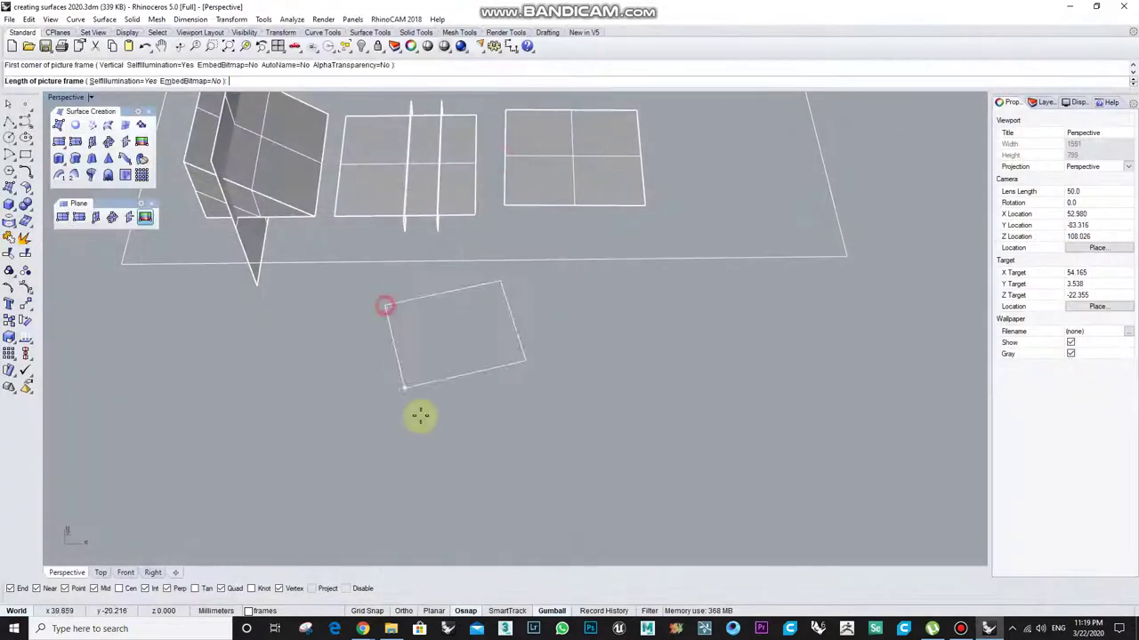
left_click(382, 467)
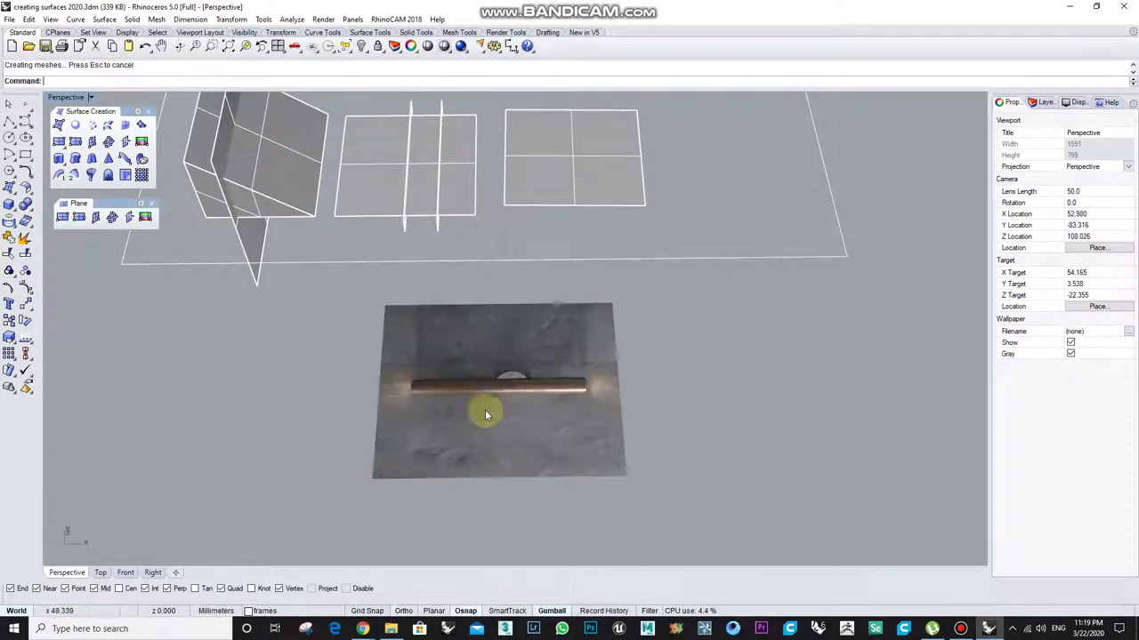
Step: Rotate the 2.jpg picture frame so its lamp image stands upright, and stretch the frame wider
left_click(496, 400)
right_click_drag(445, 450, 504, 380)
left_click_drag(585, 323, 731, 294)
right_click_drag(768, 315, 699, 392)
scroll(585, 450, "up", 4)
right_click_drag(566, 452, 594, 373)
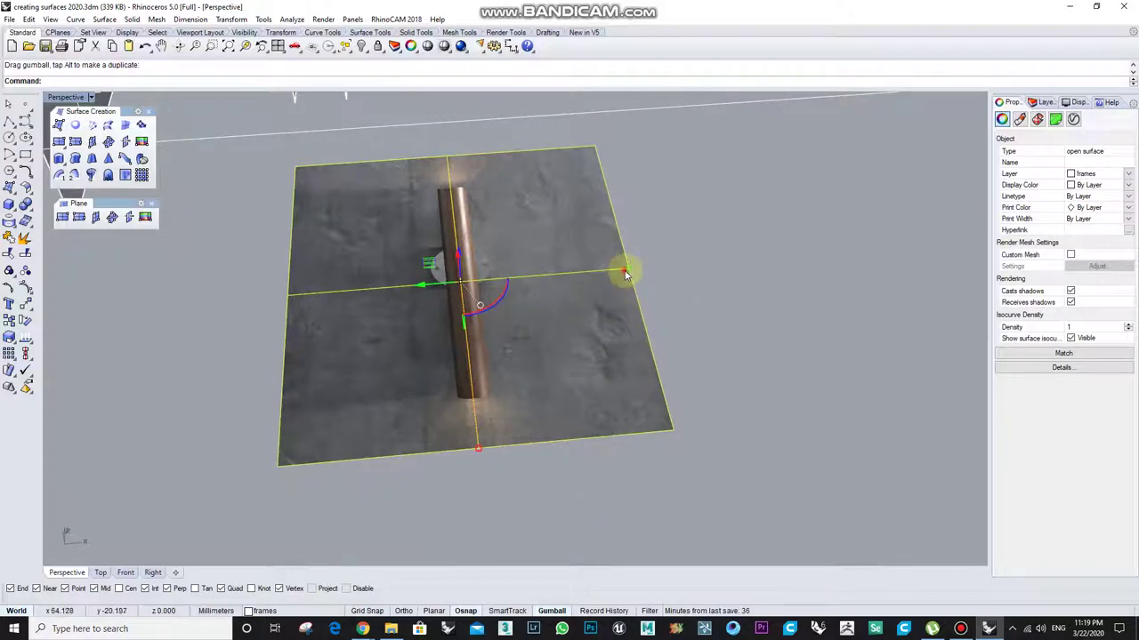
left_click_drag(626, 274, 732, 309)
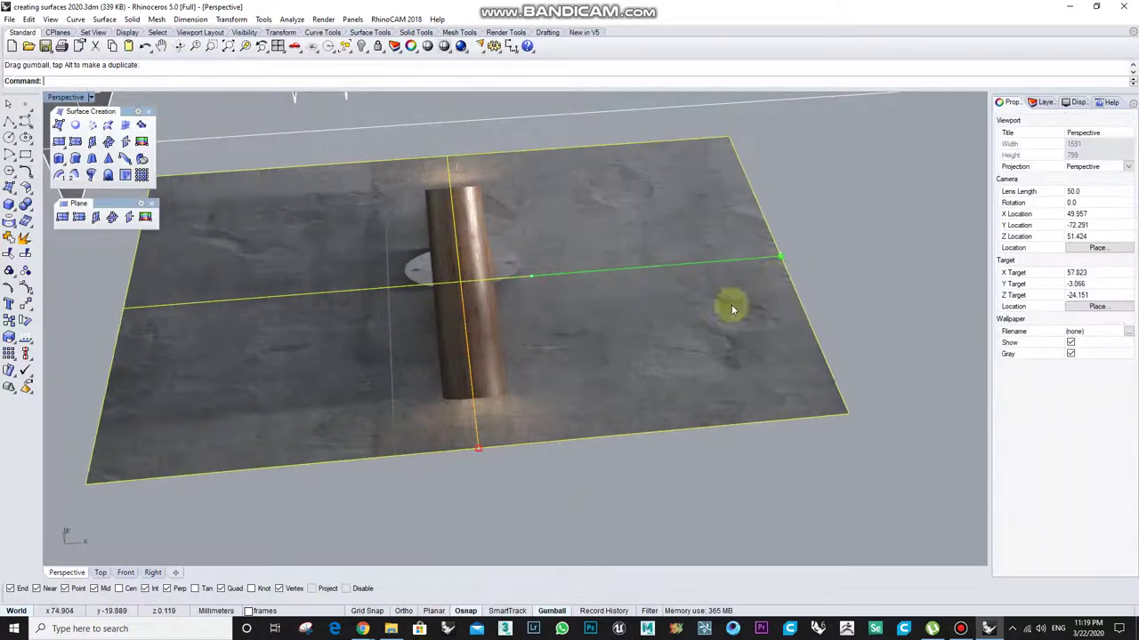
mouse_move(479, 449)
left_mouse_down()
mouse_move(490, 534)
mouse_move(479, 441)
mouse_move(493, 315)
mouse_move(489, 434)
left_mouse_up()
right_click_drag(485, 354, 457, 328)
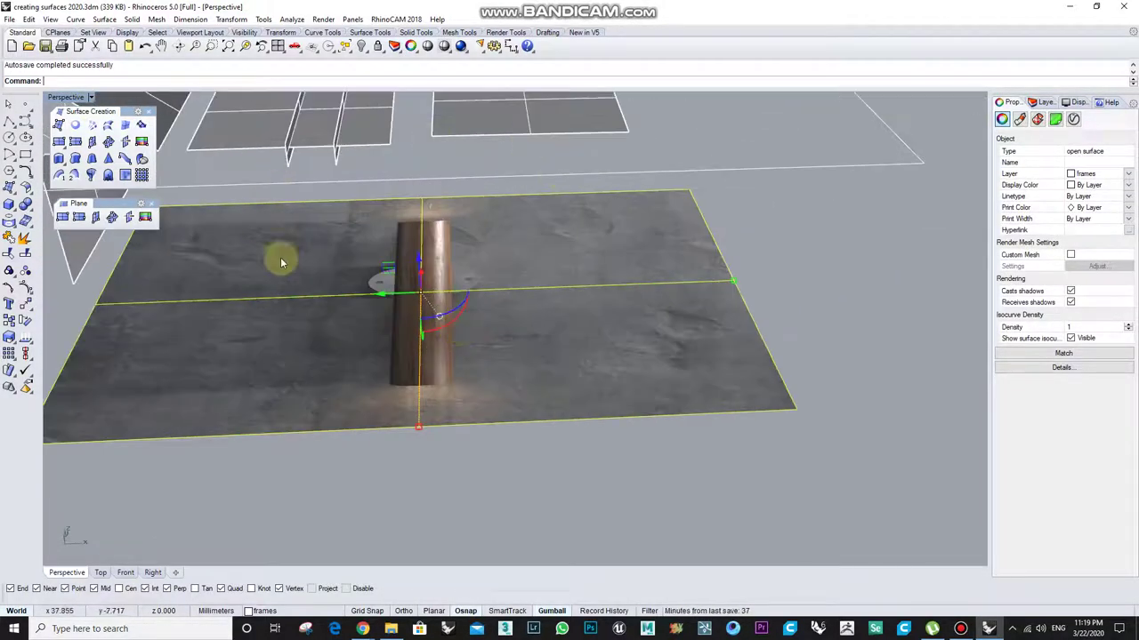
Step: Select a plain rectangular plane and the picture frame in turn to compare them, and inspect the frame's material properties
scroll(454, 147, "down", 2)
left_click(462, 128)
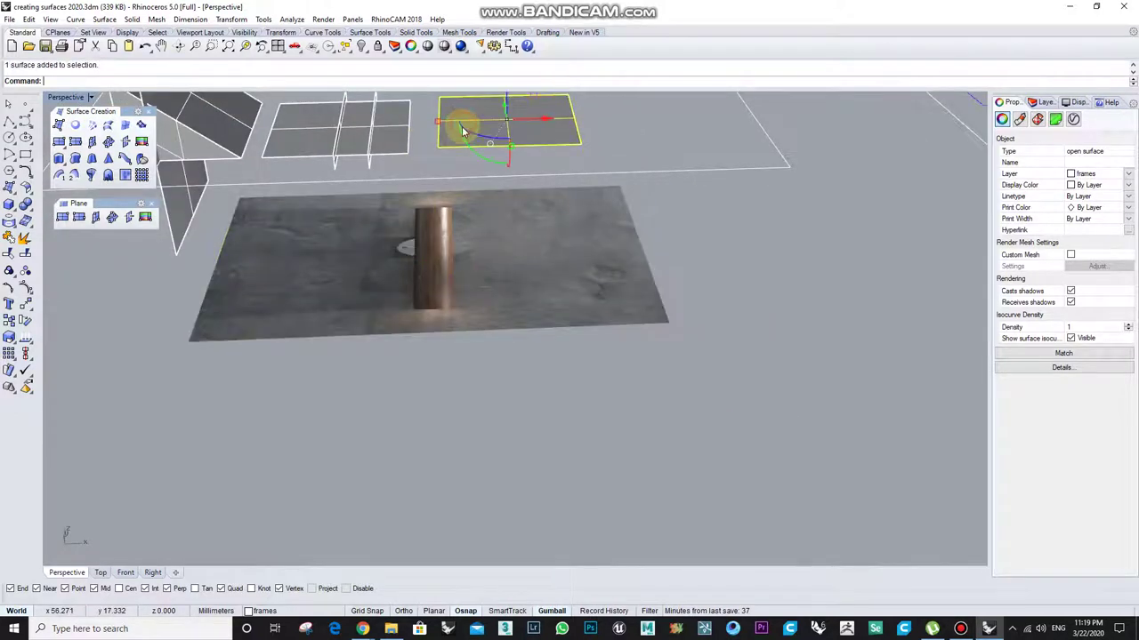
left_click(551, 298)
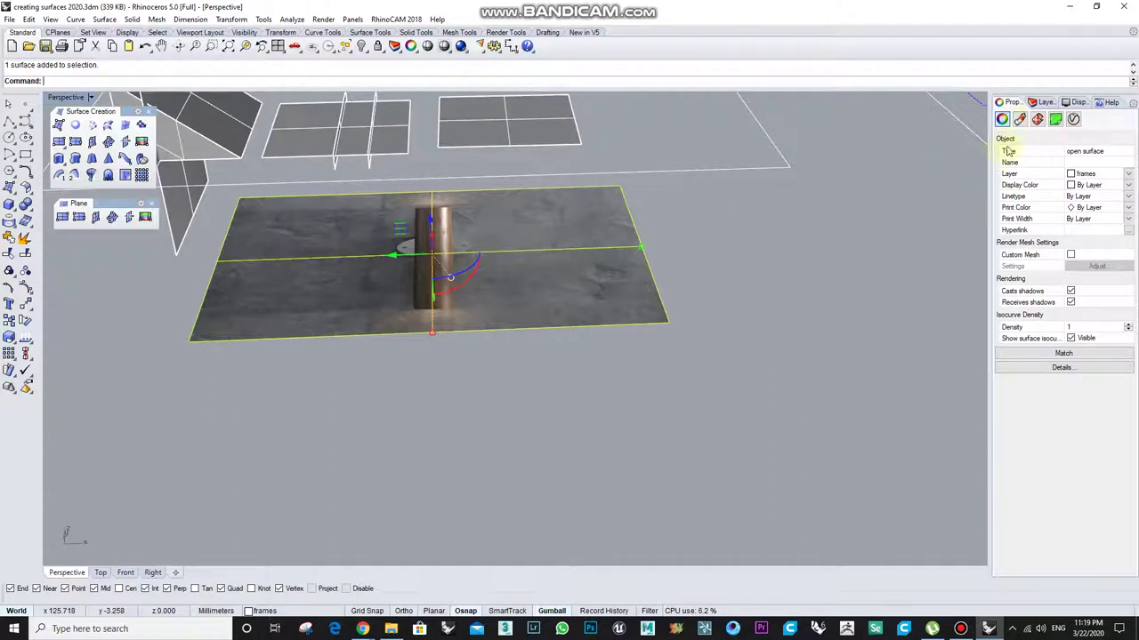
left_click(1022, 121)
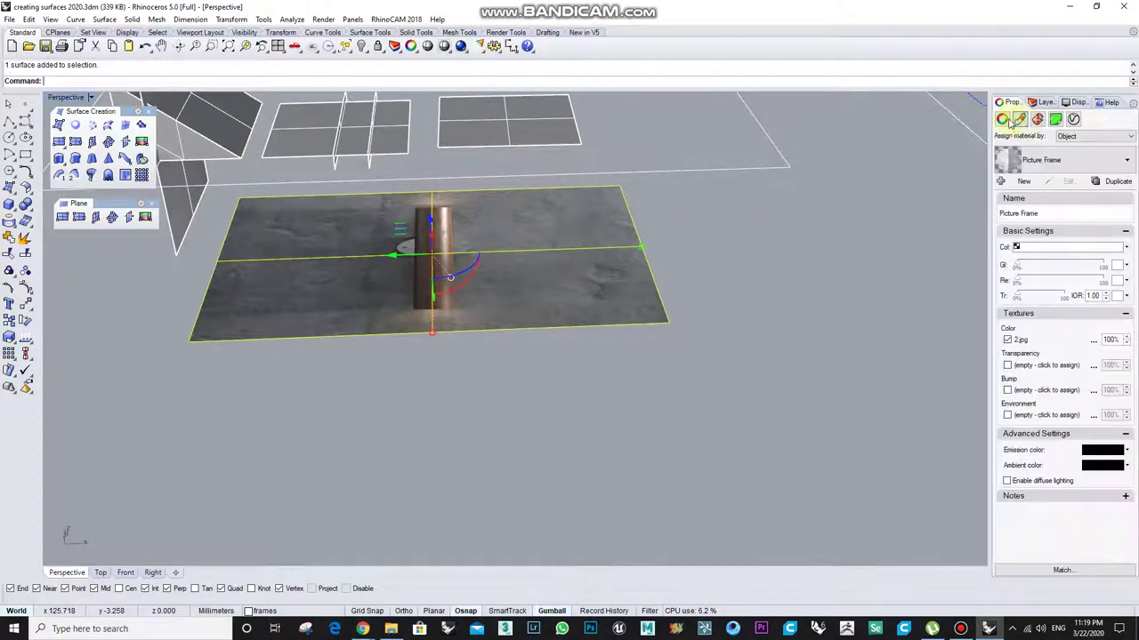
left_click(1003, 119)
left_click(1021, 120)
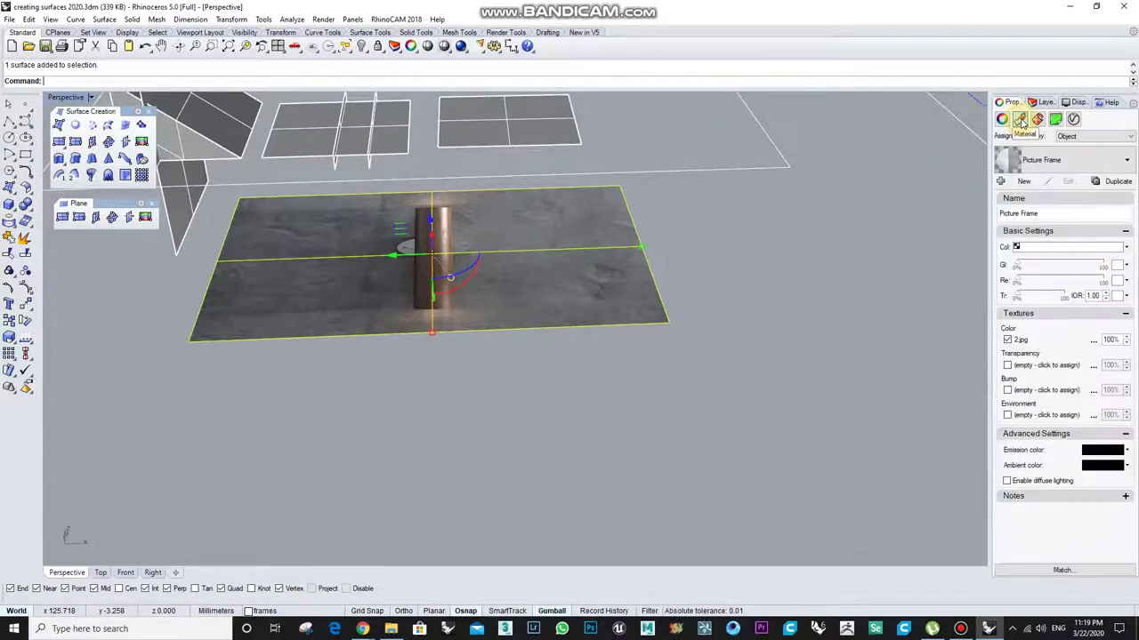
Step: Open the material's 2.jpg color texture, review its bitmap and mapping settings, and close the editor without changes
left_click(1022, 344)
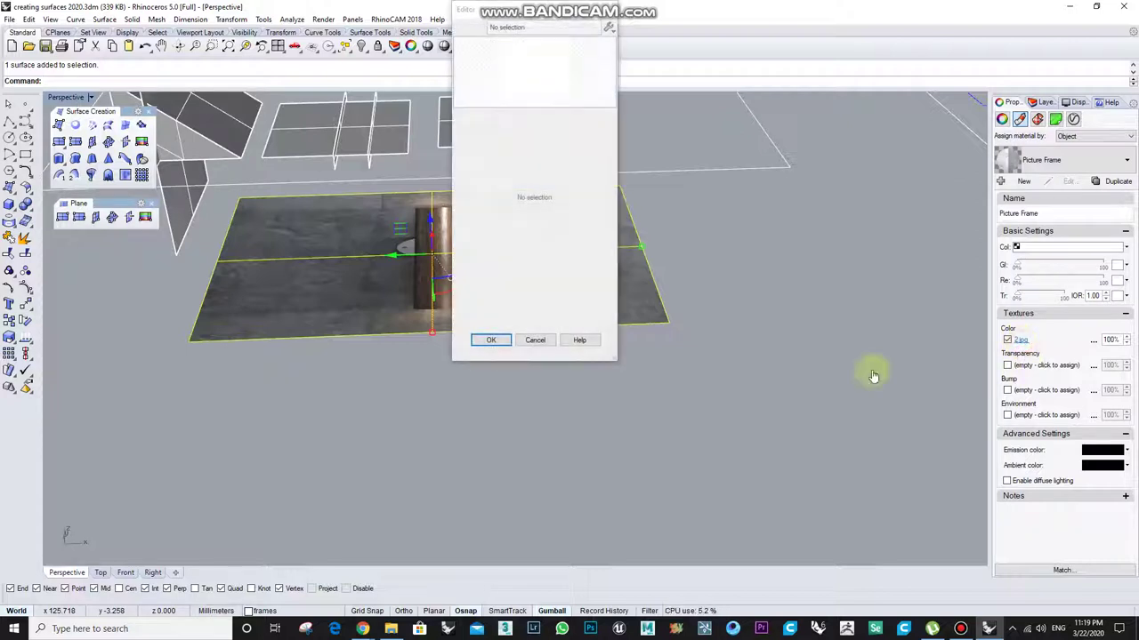
mouse_move(611, 237)
left_mouse_down()
mouse_move(612, 268)
mouse_move(611, 251)
left_mouse_up()
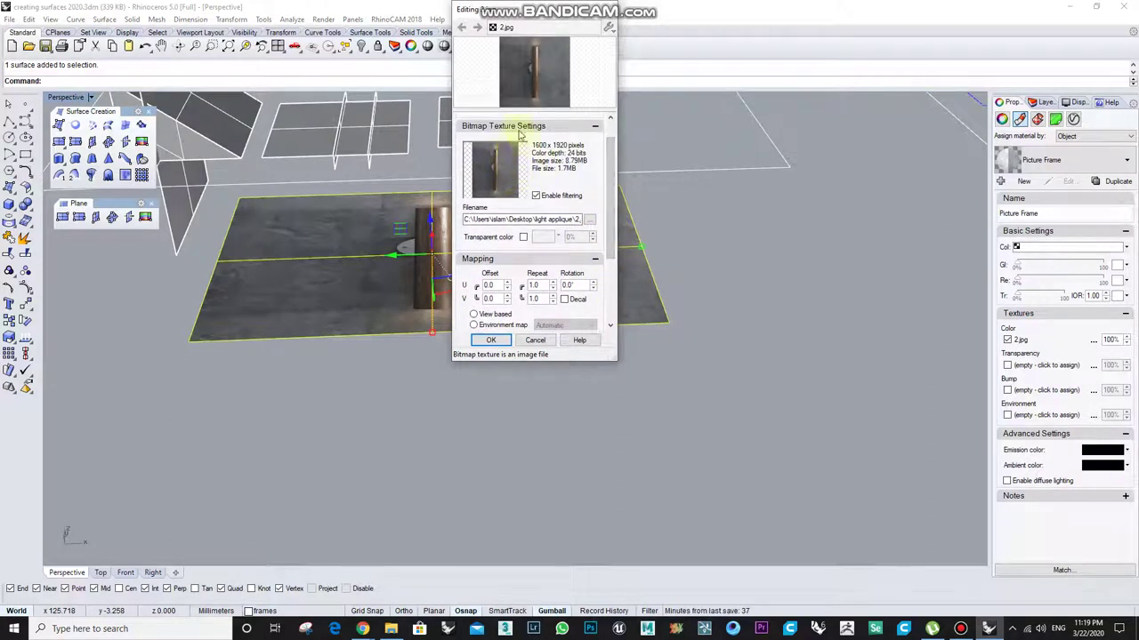
scroll(608, 184, "down", 2)
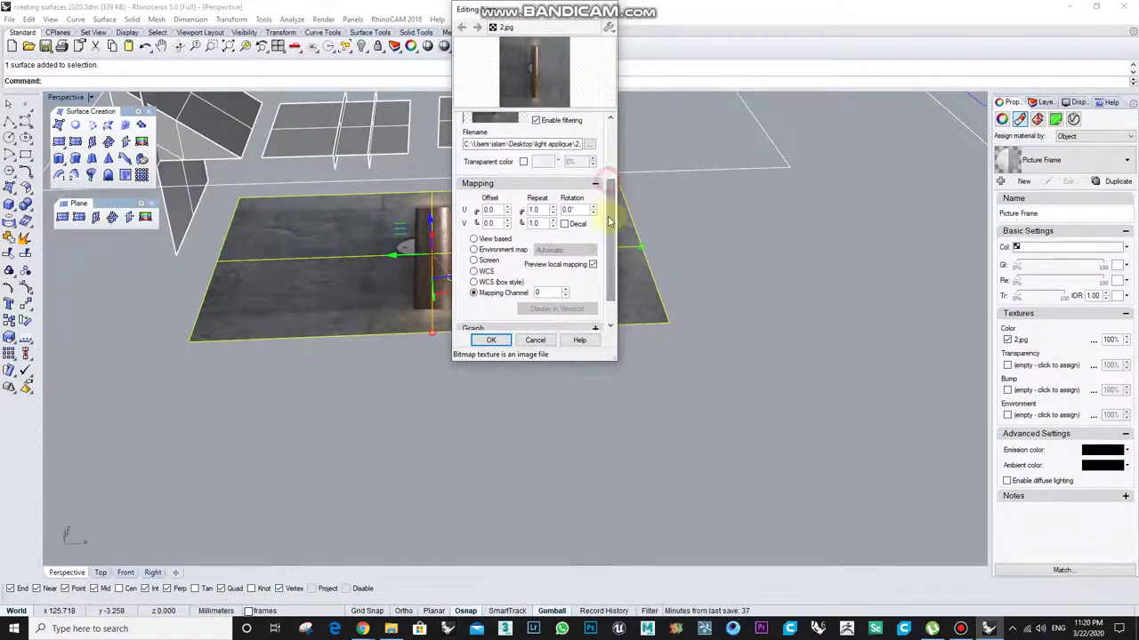
left_click(539, 342)
Step: Delete the stretched 2.jpg picture frame in front of the sample planes
right_click_drag(544, 347, 534, 247)
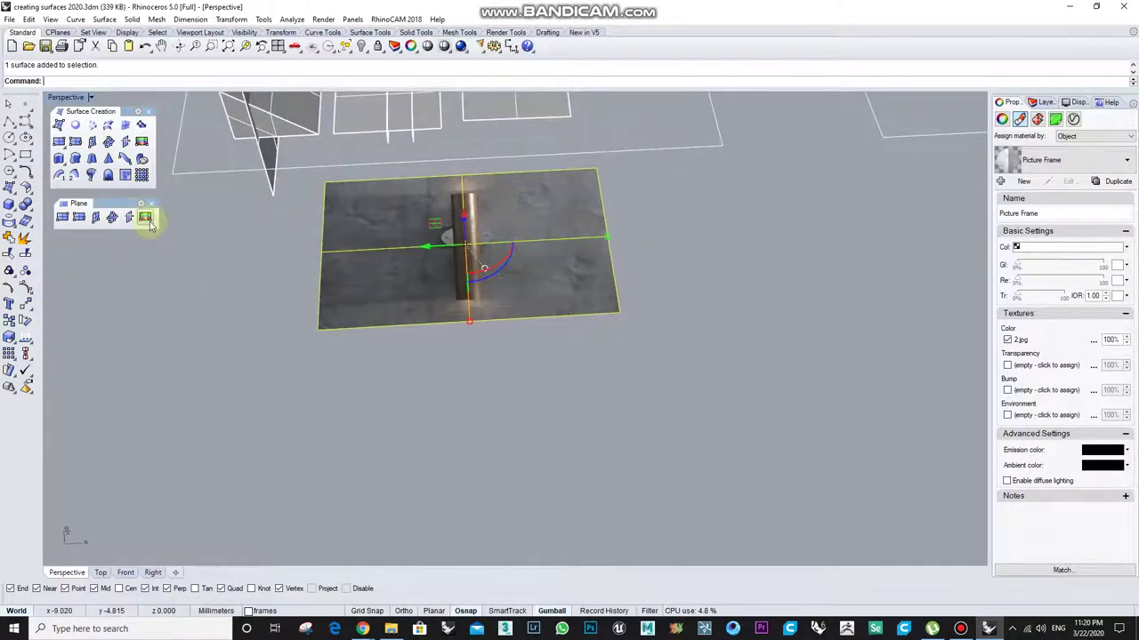
scroll(493, 259, "down", 3)
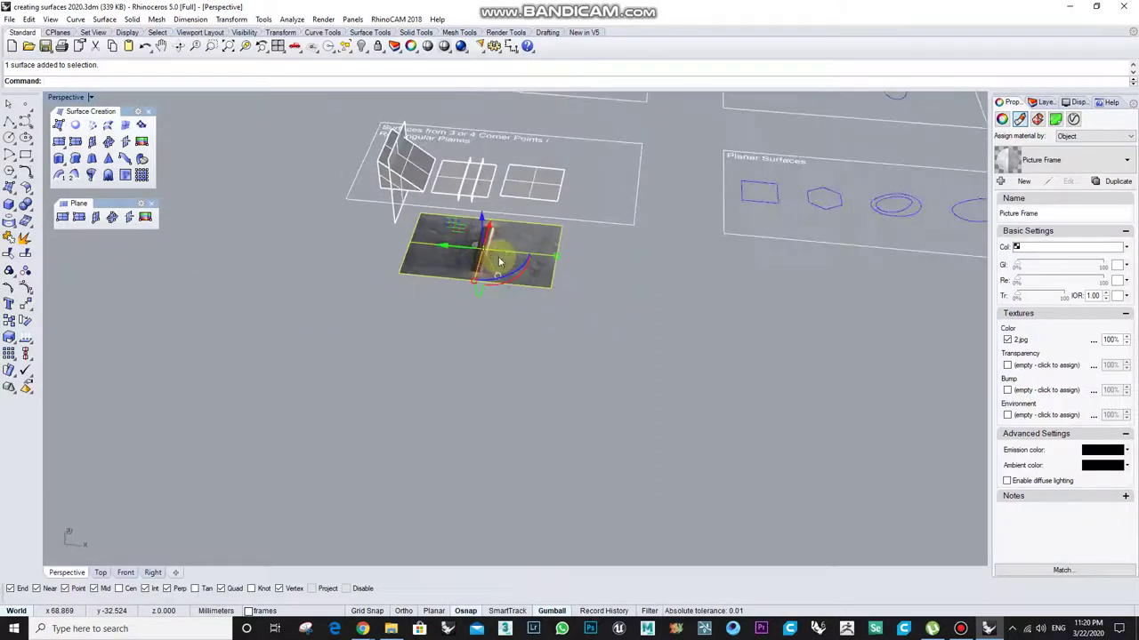
right_click_drag(407, 254, 440, 243)
scroll(466, 171, "up", 6)
scroll(460, 212, "down", 5)
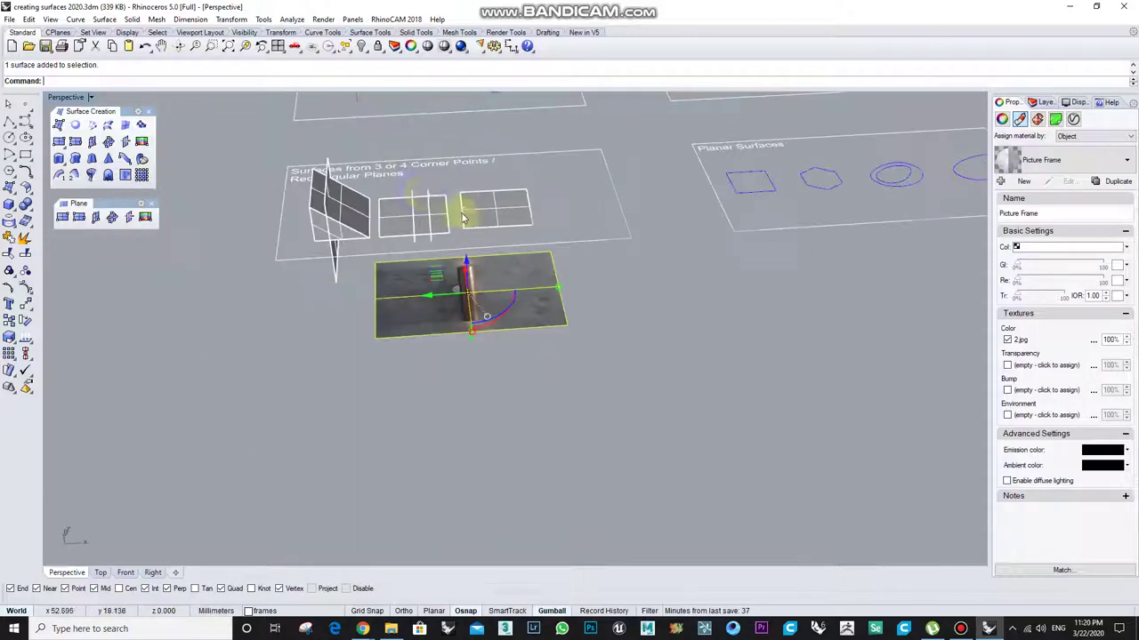
right_click_drag(431, 197, 414, 212)
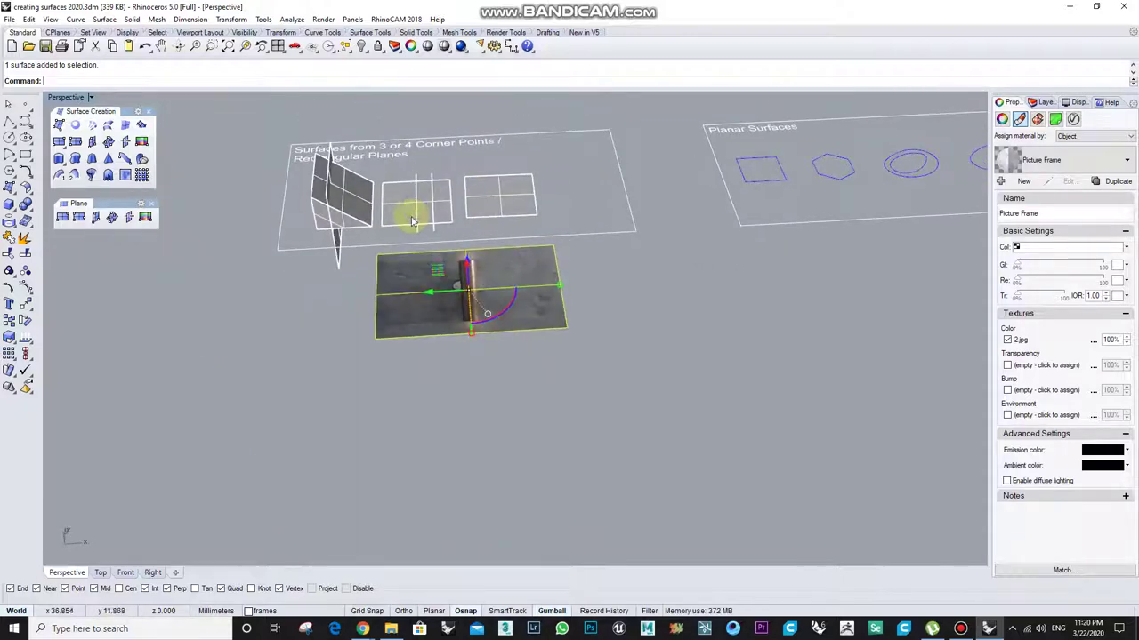
left_click(559, 354)
left_click(406, 300)
key("Delete")
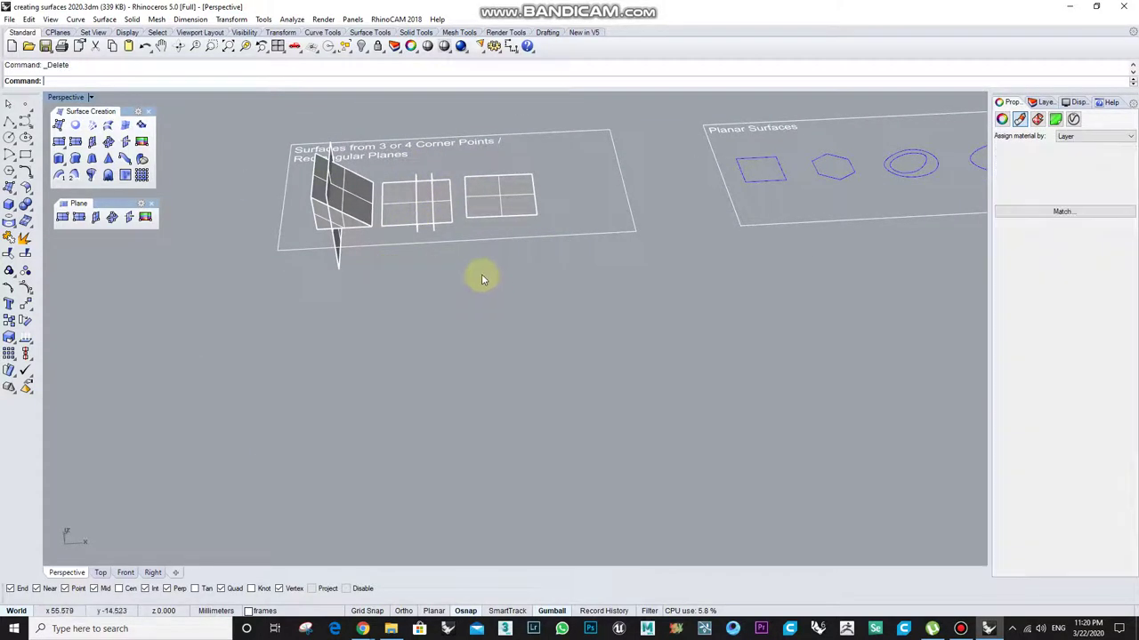
Step: Examine the sample curves in the Planar Surfaces frame
right_click_drag(480, 275, 455, 267)
right_click_drag(635, 262, 274, 275, "shift")
right_click_drag(367, 276, 551, 380)
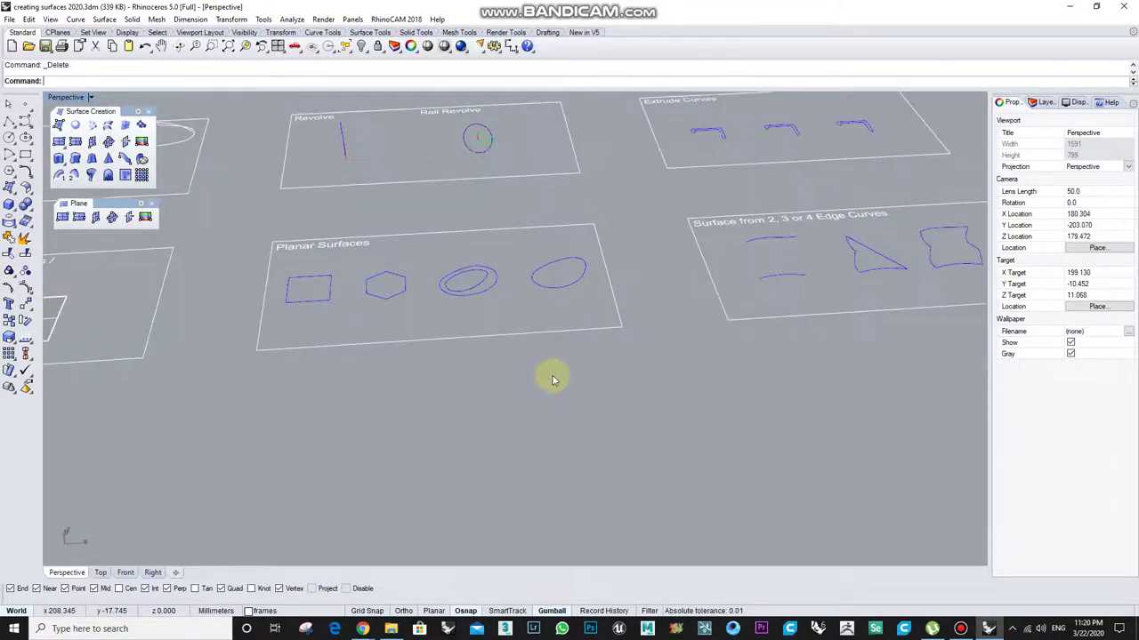
scroll(488, 313, "up", 4)
right_click_drag(477, 333, 560, 384)
scroll(516, 358, "up", 4)
right_click_drag(510, 355, 496, 371)
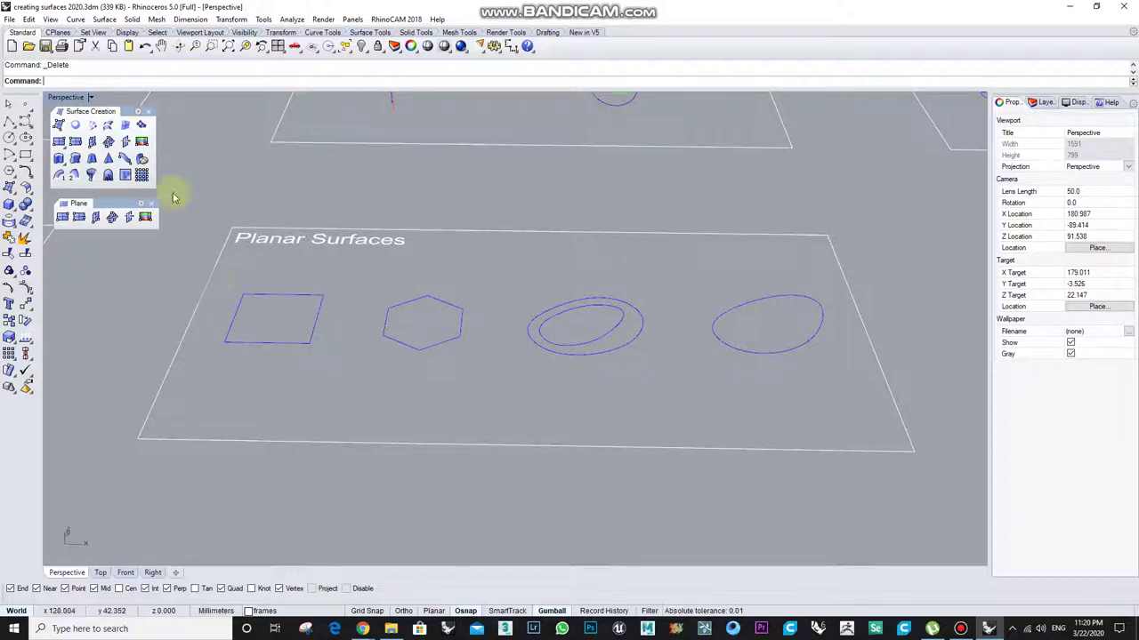
Step: Try to build planar surfaces with PlanarSrf from the rectangle, the hexagon and the two nested closed curves
left_click(75, 126)
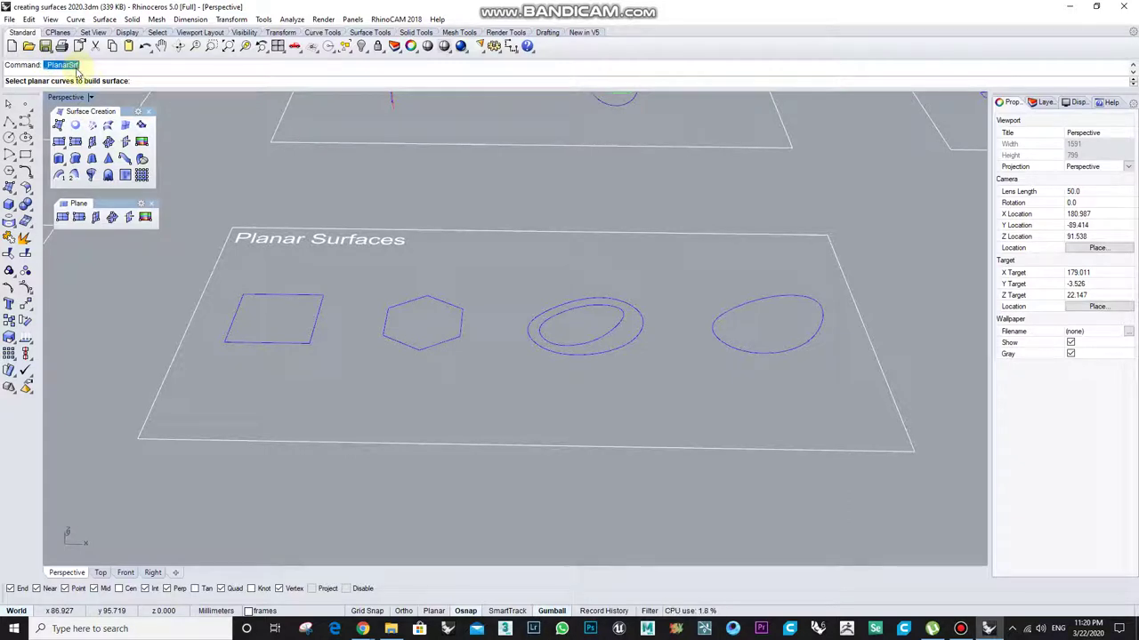
scroll(250, 336, "up", 3)
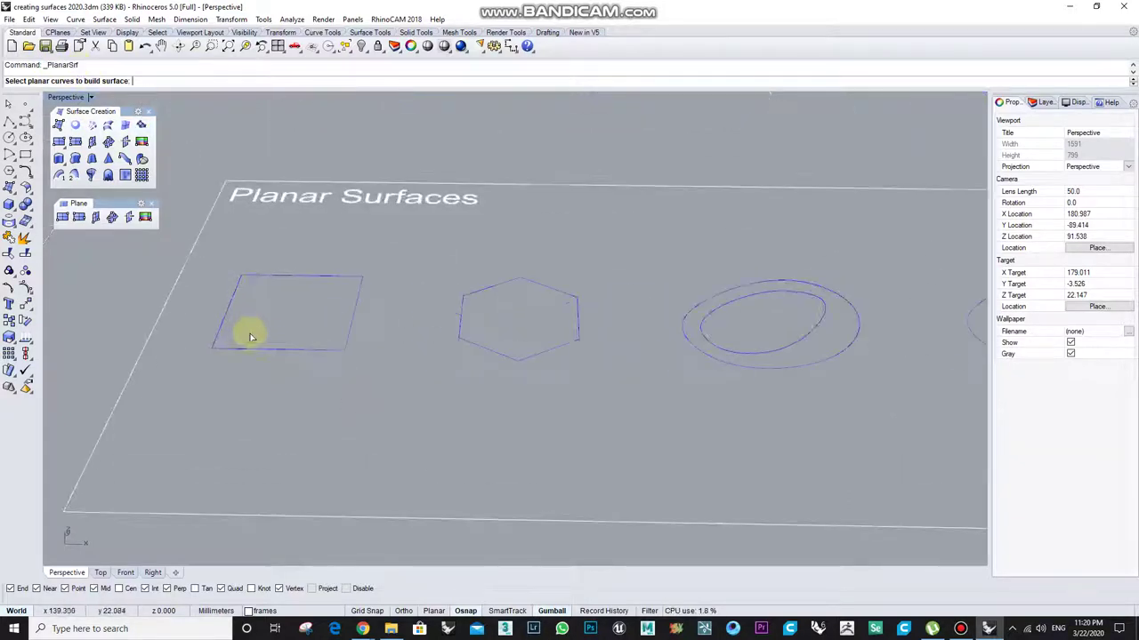
scroll(253, 320, "down", 3)
scroll(264, 330, "up", 3)
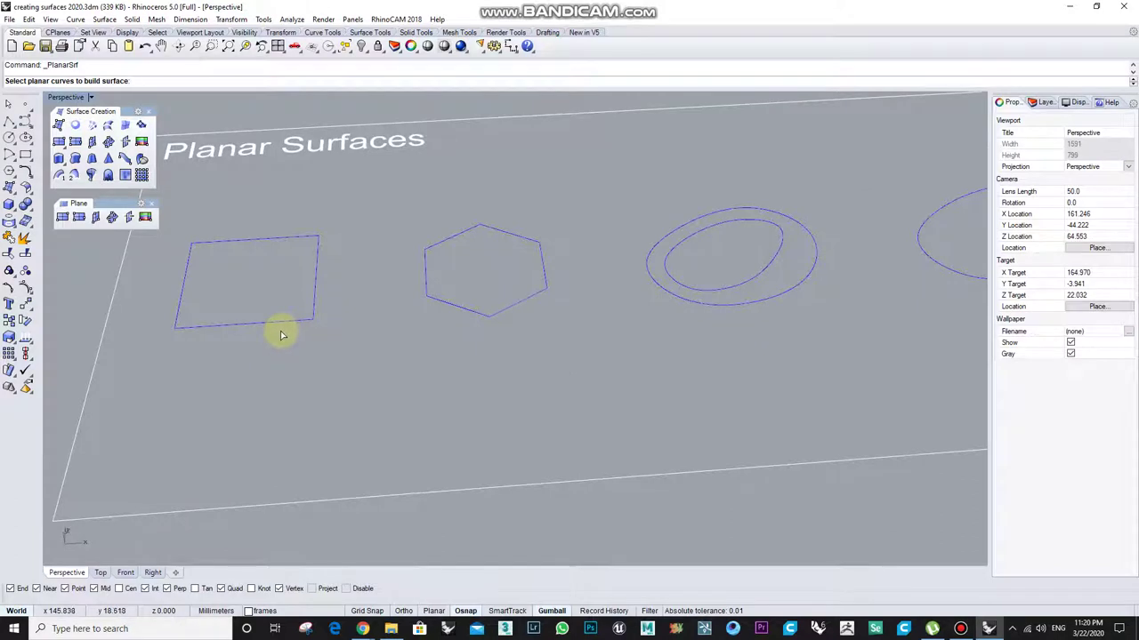
left_click(275, 324)
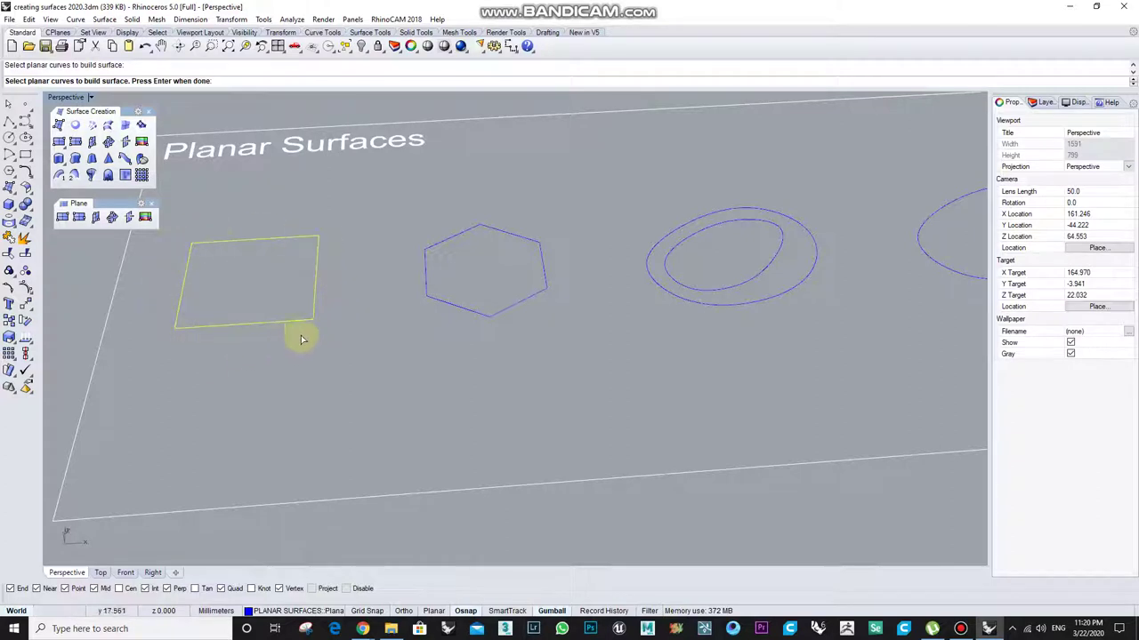
left_click(426, 279)
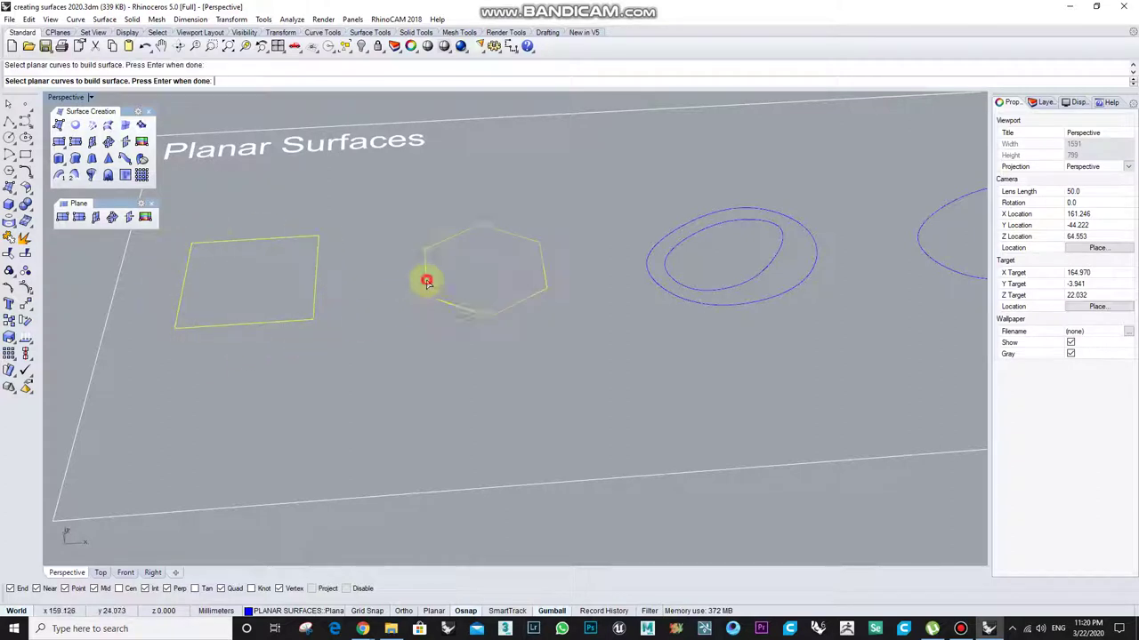
left_click(728, 302)
right_click_drag(728, 293, 350, 361)
left_click(312, 376)
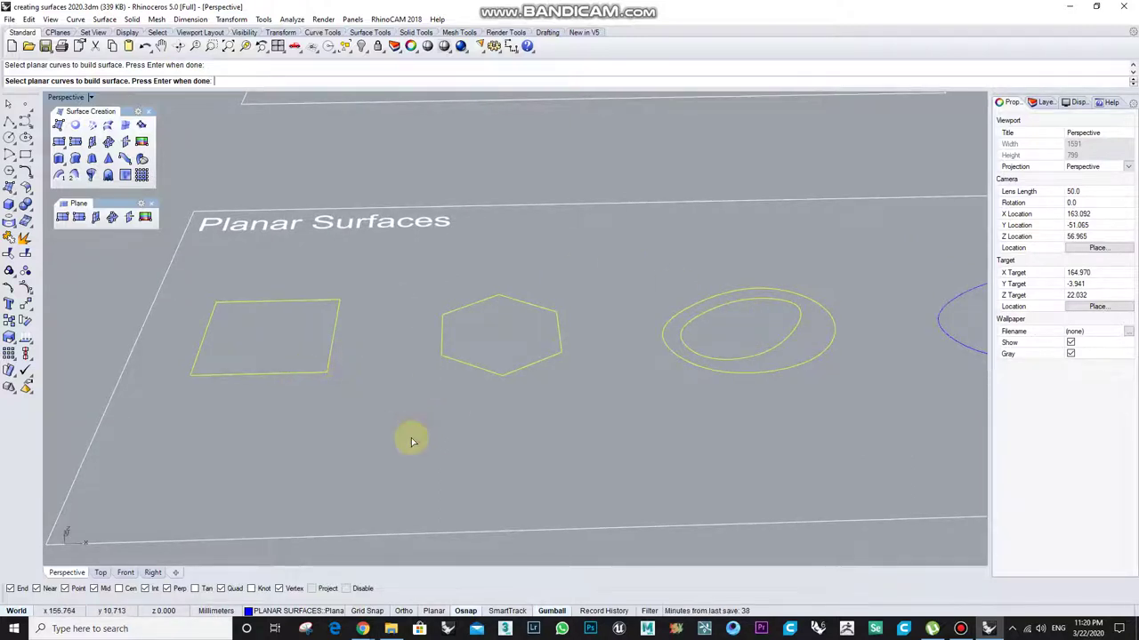
key("Return")
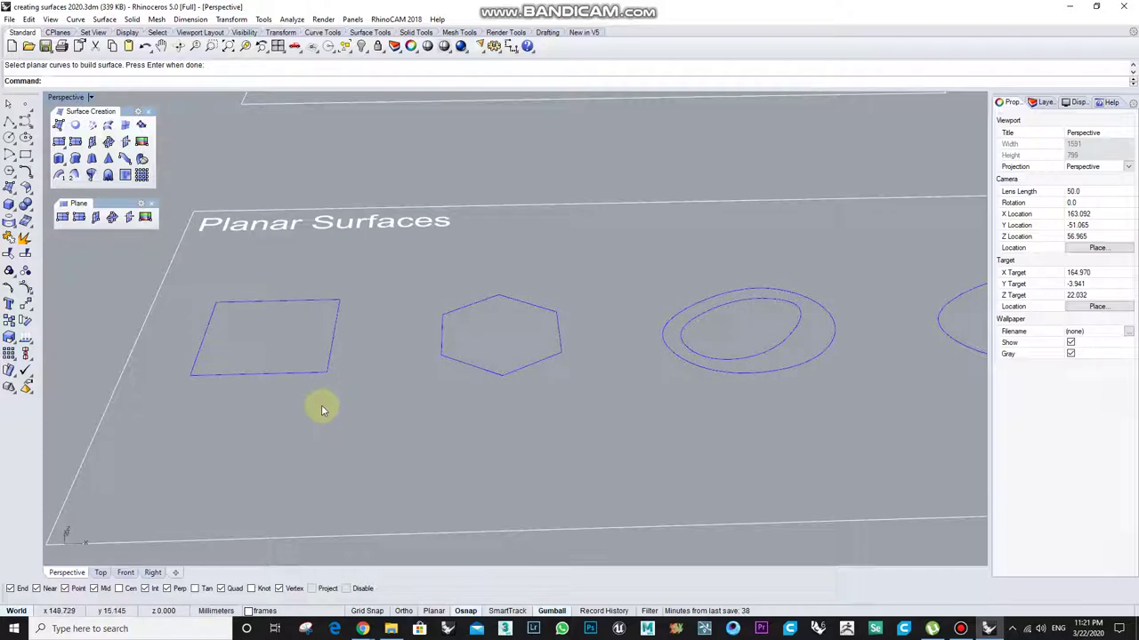
Step: Turn on the control points of the rectangle curve in the Planar Surfaces frame
left_click(324, 372)
right_click_drag(321, 377, 291, 411)
type("z")
key("Return")
type("s")
key("Return")
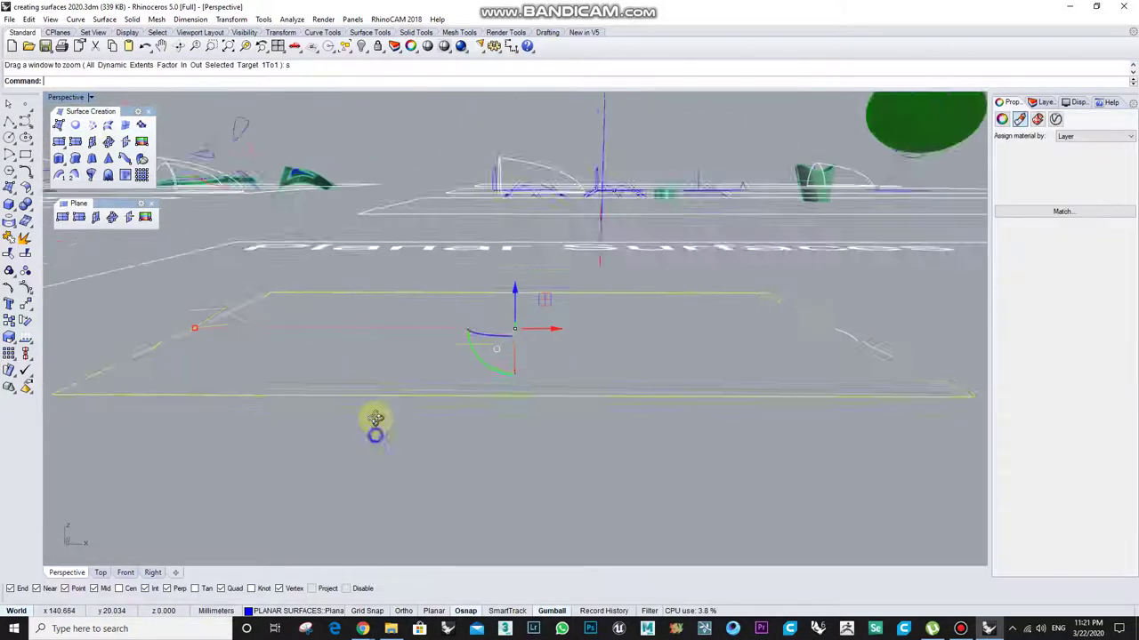
right_click_drag(373, 419, 311, 430)
key("F10")
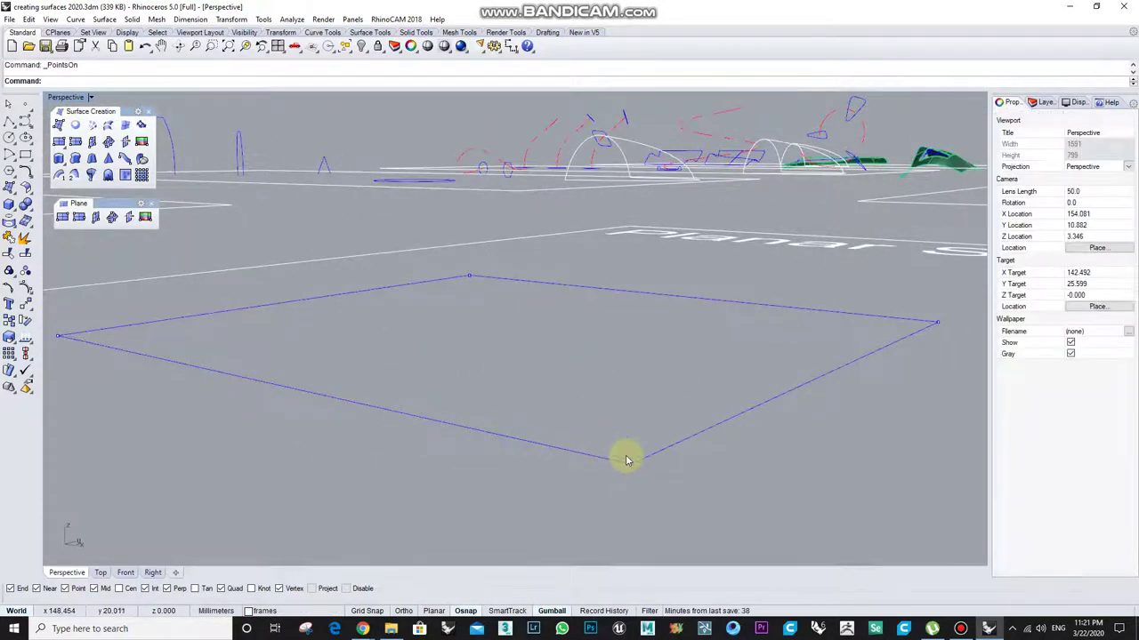
Step: Raise one corner control point of the rectangle vertically out of its plane, inspect the shape, and undo the move
left_click(630, 462)
left_click_drag(633, 439, 633, 376)
left_click(549, 462)
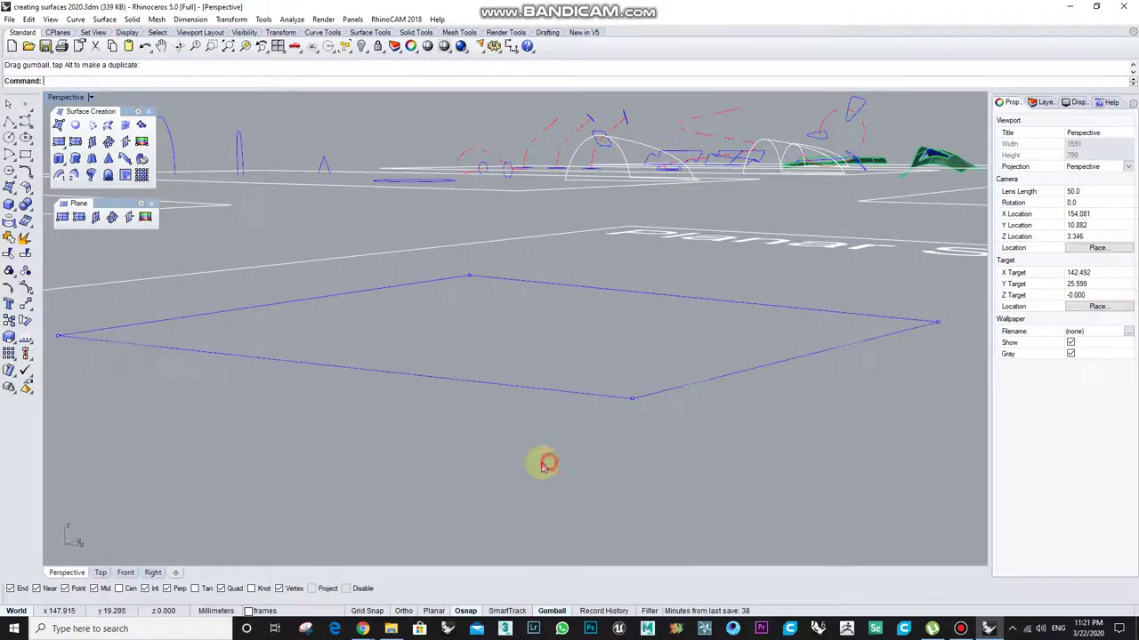
right_click_drag(534, 462, 451, 459)
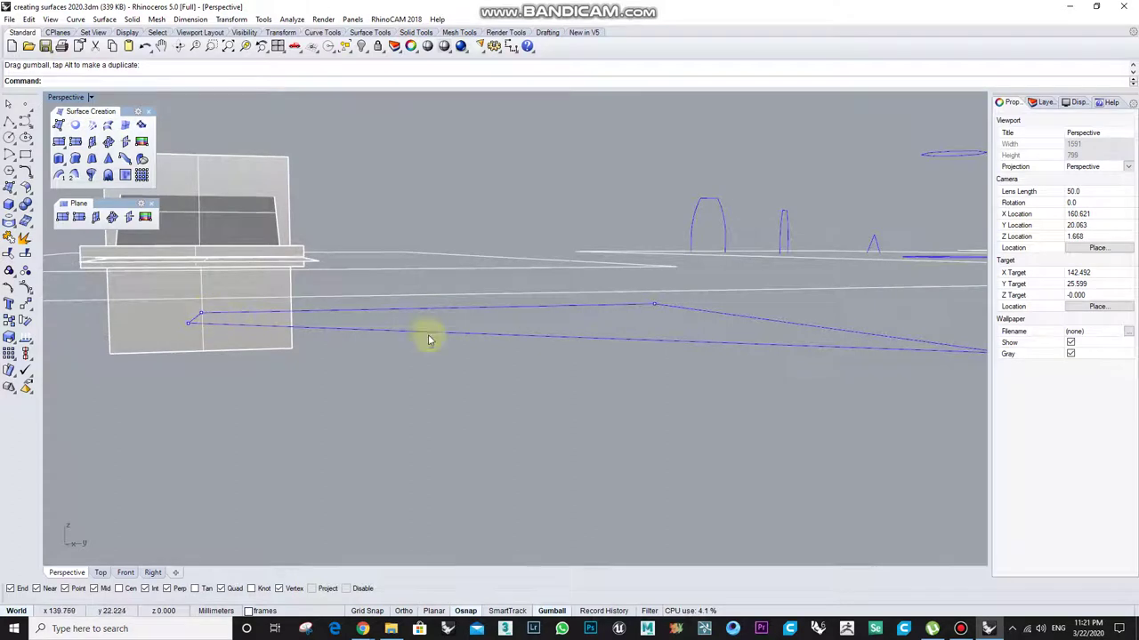
right_click_drag(723, 400, 722, 408)
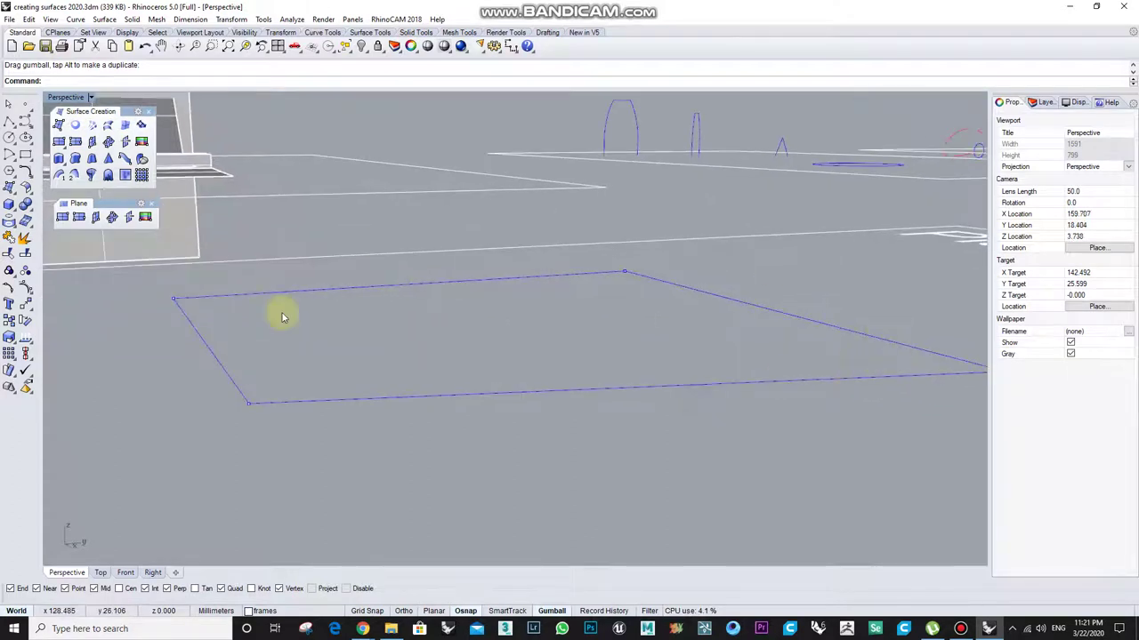
right_click_drag(244, 348, 433, 404)
key("ctrl+z")
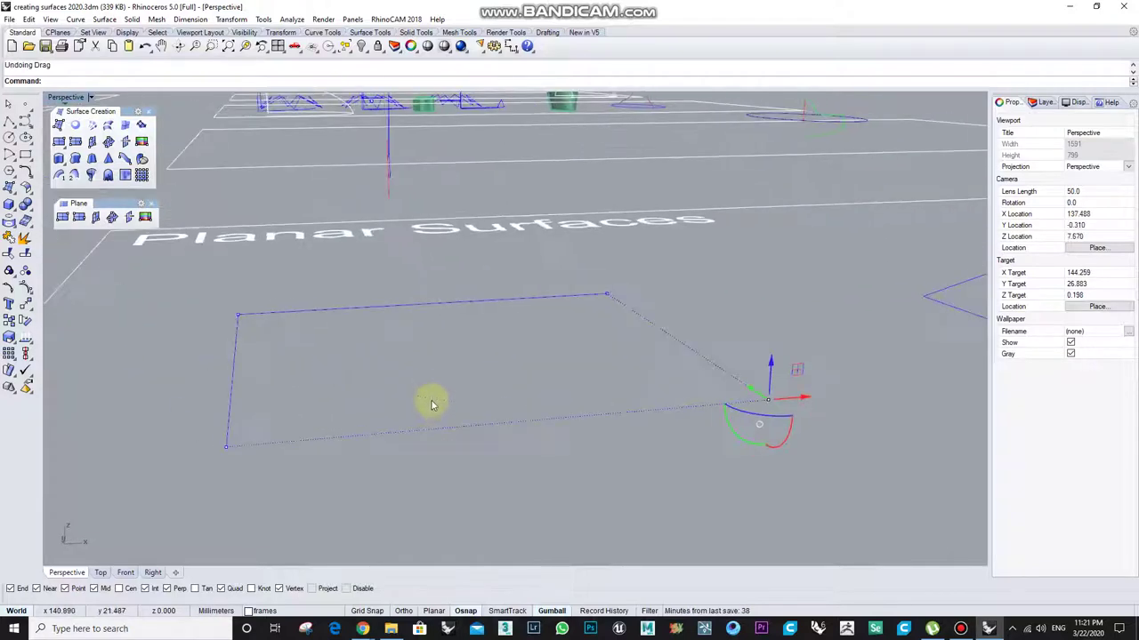
right_click_drag(553, 421, 399, 432)
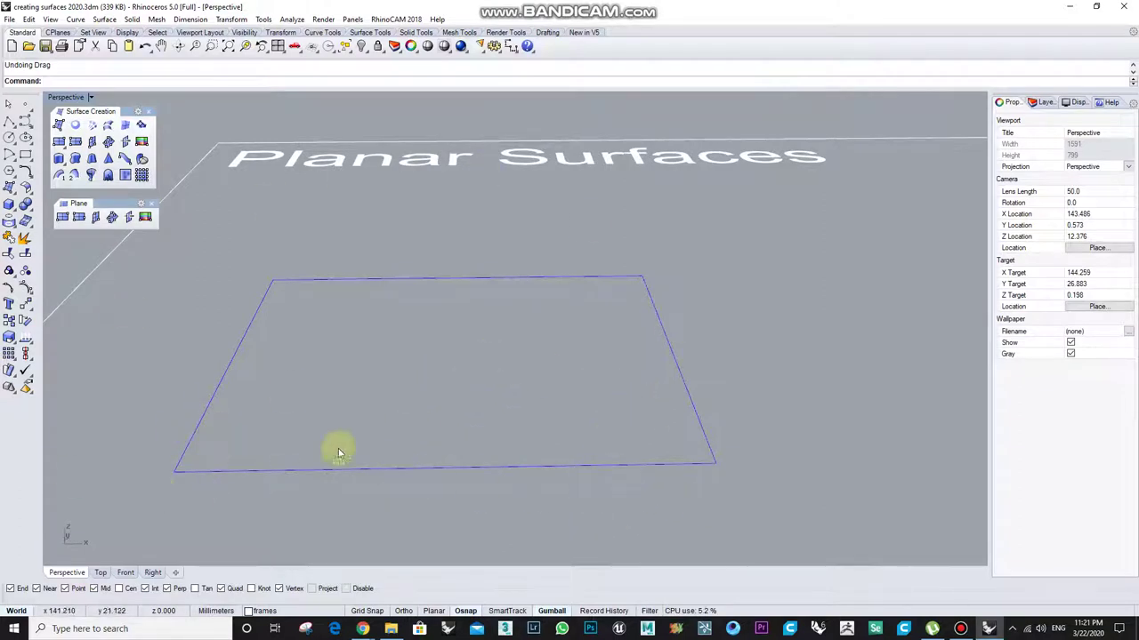
Step: Check the rectangle's object properties and create a planar surface from this curve in the Planar Surfaces frame
scroll(441, 396, "down", 7)
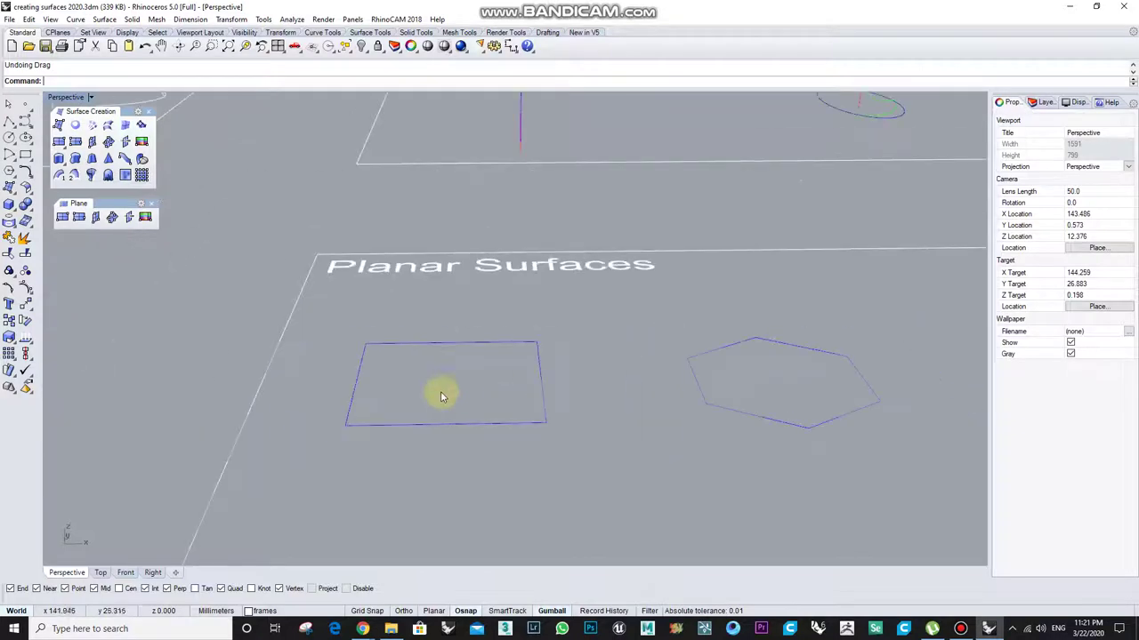
right_click_drag(438, 409, 437, 391)
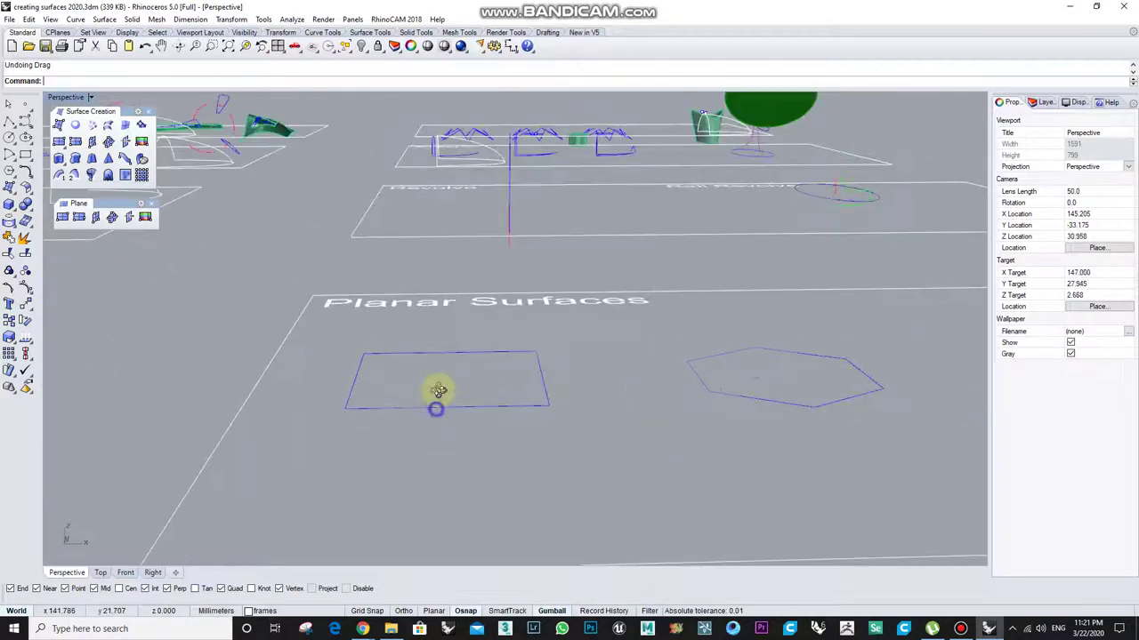
left_click(376, 357)
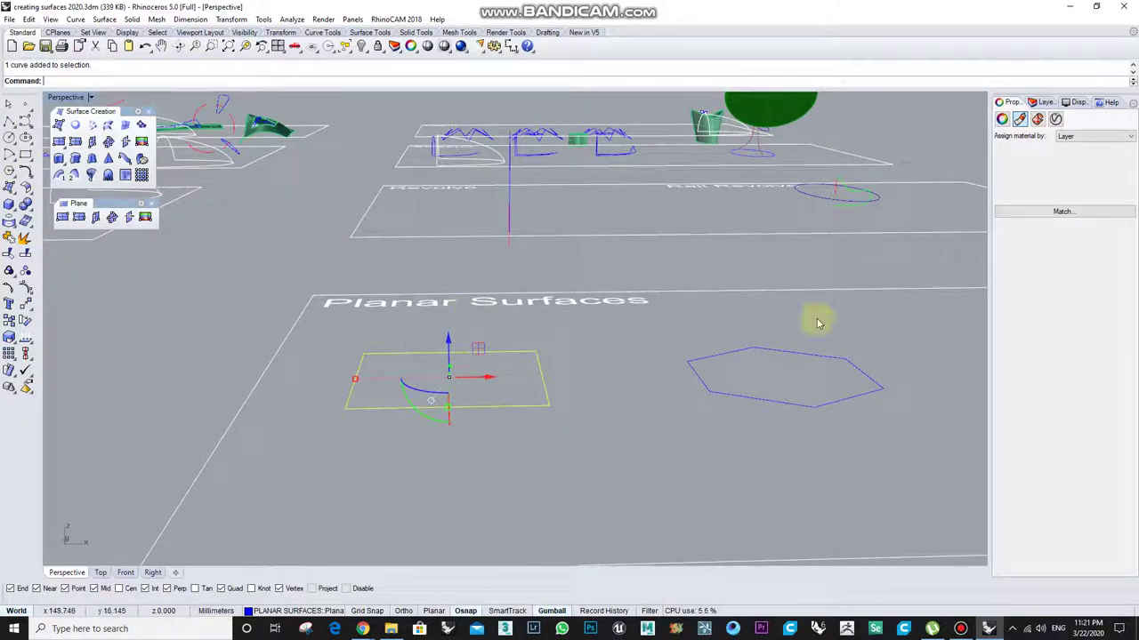
left_click(1002, 121)
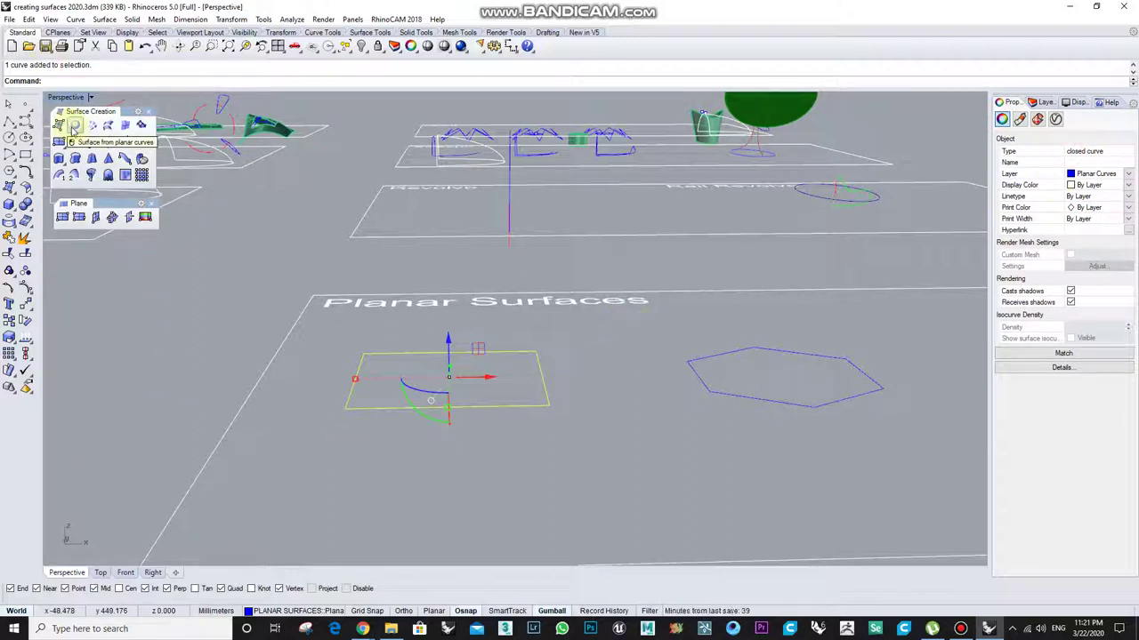
left_click(74, 128)
left_click(581, 426)
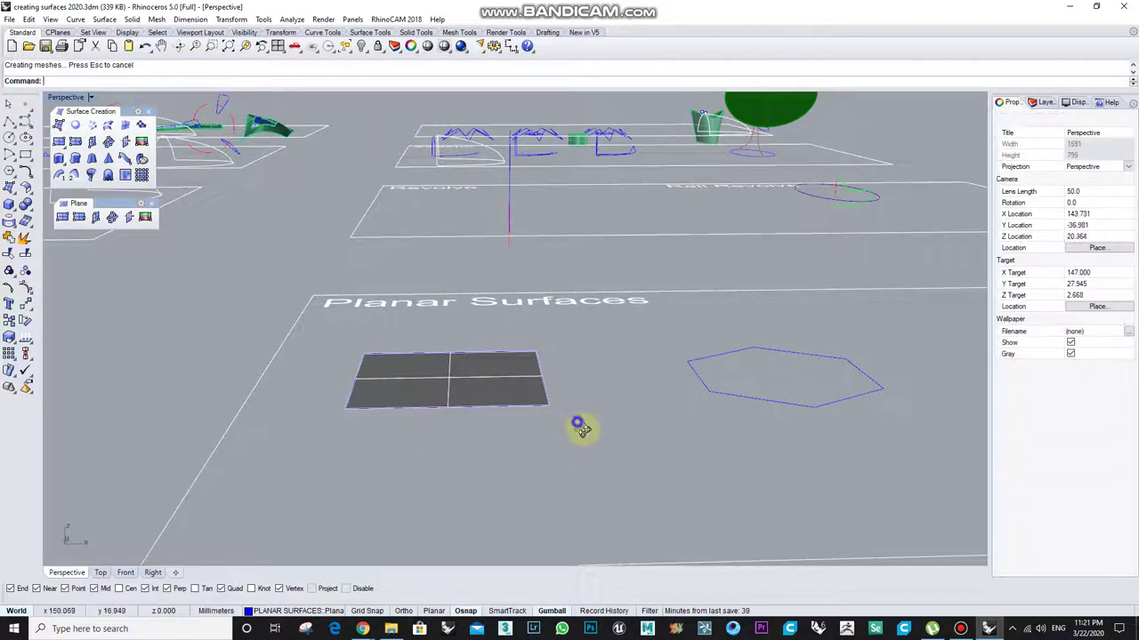
scroll(560, 482, "up", 3)
scroll(478, 368, "up", 4)
left_click(480, 391)
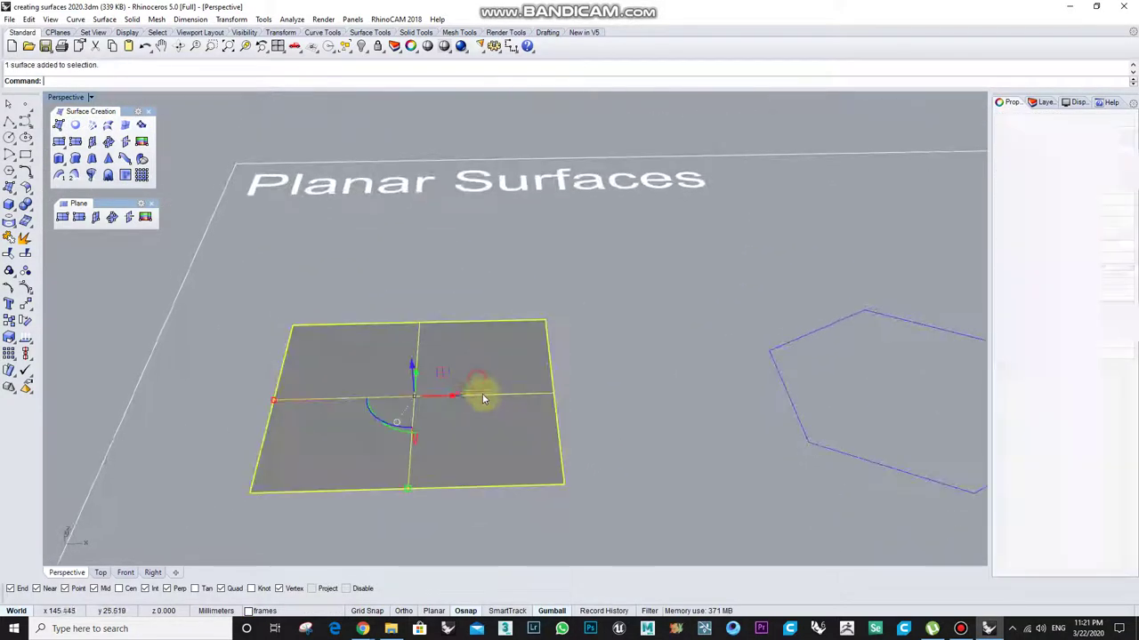
left_click(473, 291)
Step: Draw a second rectangle of similar size on the ground plane, just in front of the new planar surface
scroll(436, 254, "down", 4)
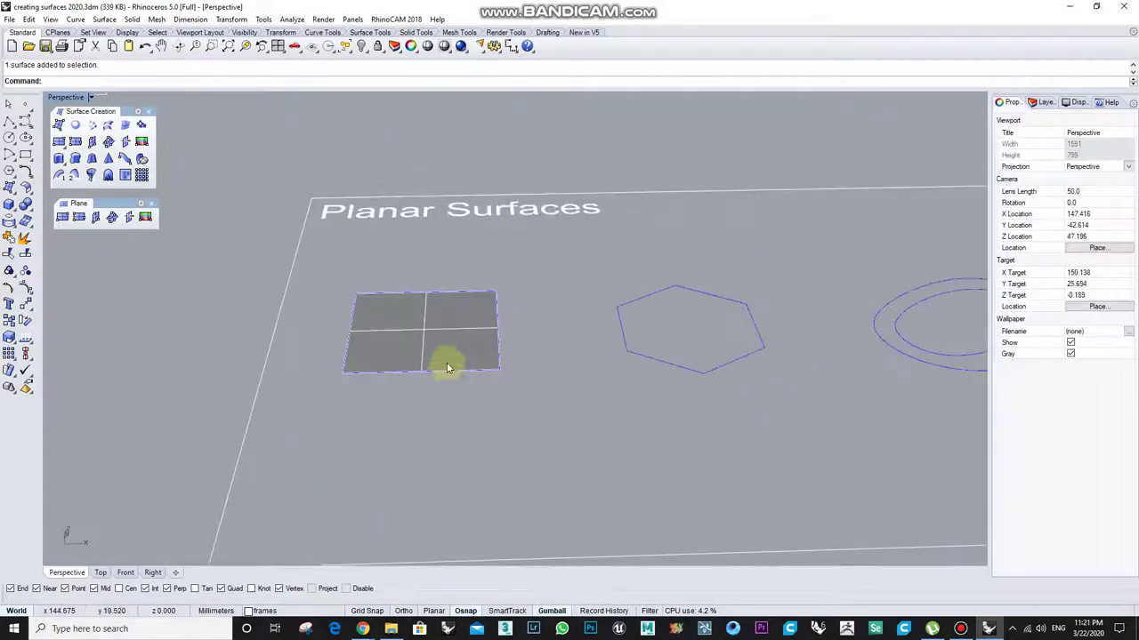
left_click(26, 154)
left_click(317, 403)
left_click(483, 510)
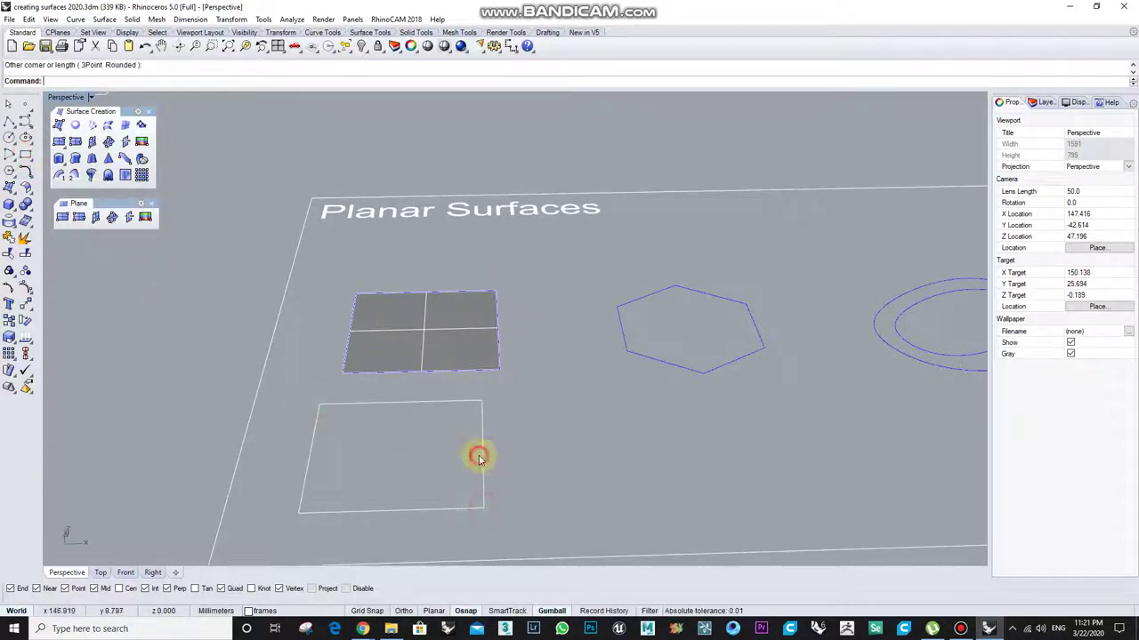
Step: Fill the second rectangle with a surface using the PlanarSrf command
left_click(480, 457)
type("Plan")
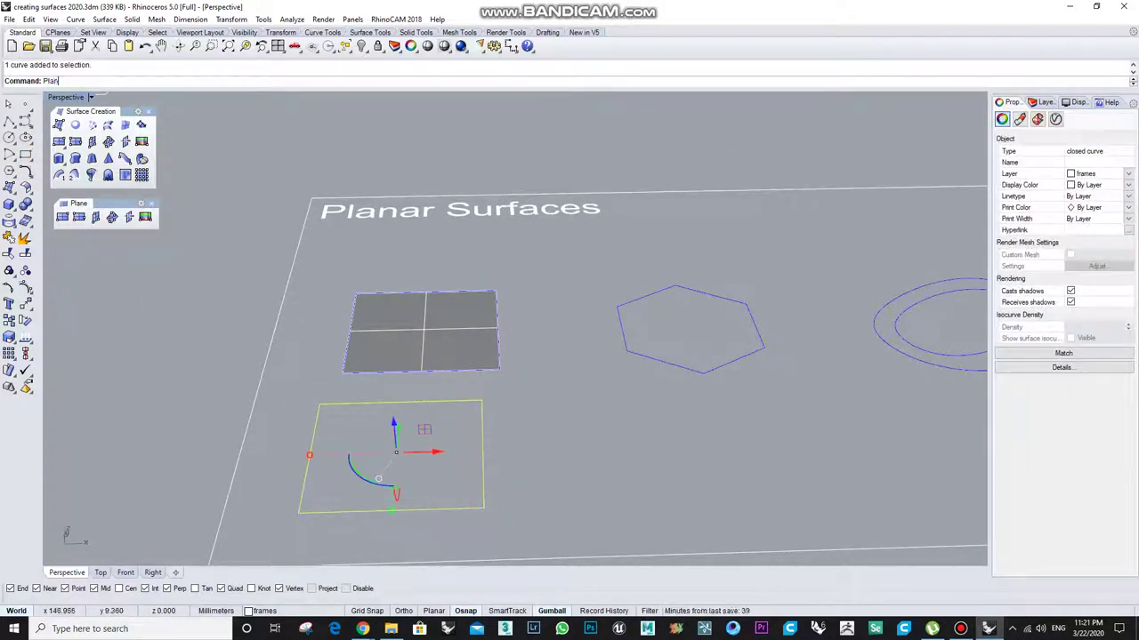
type("arSrf")
key("Return")
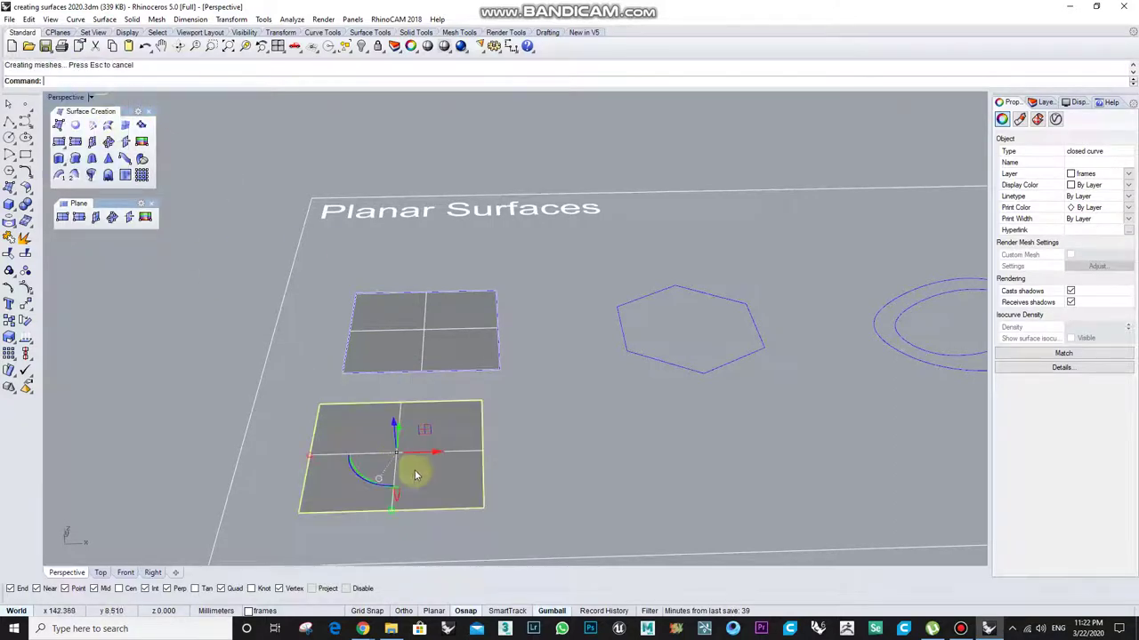
left_click(508, 490)
right_click_drag(508, 490, 410, 416)
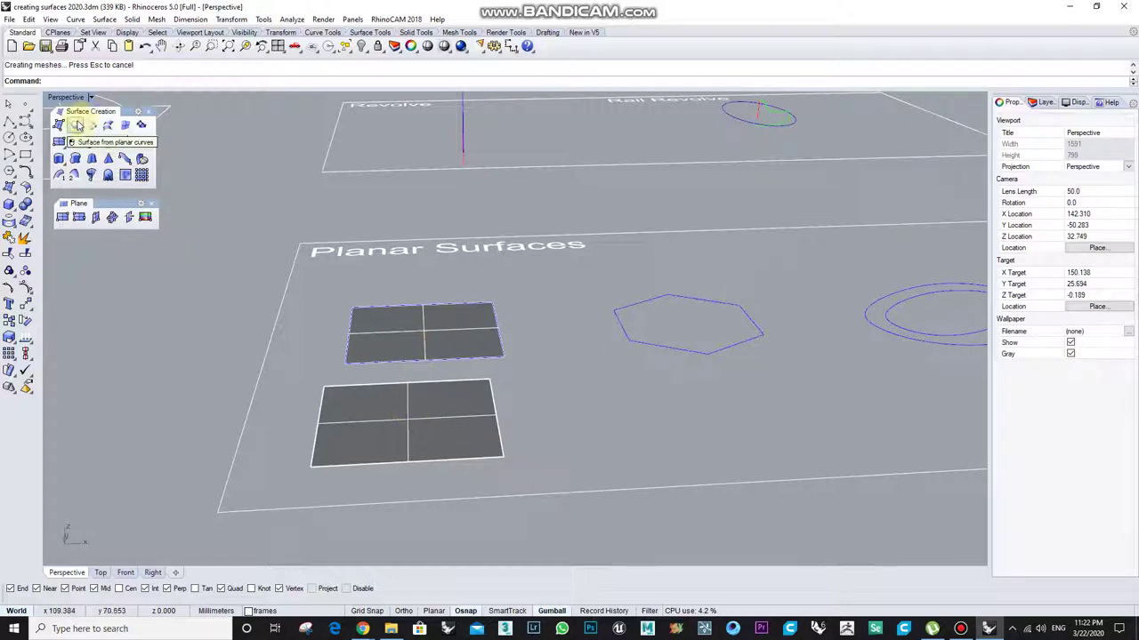
Step: Delete the second planar surface and its rectangle curve, keeping the original sample
left_click(546, 451)
left_click(485, 405)
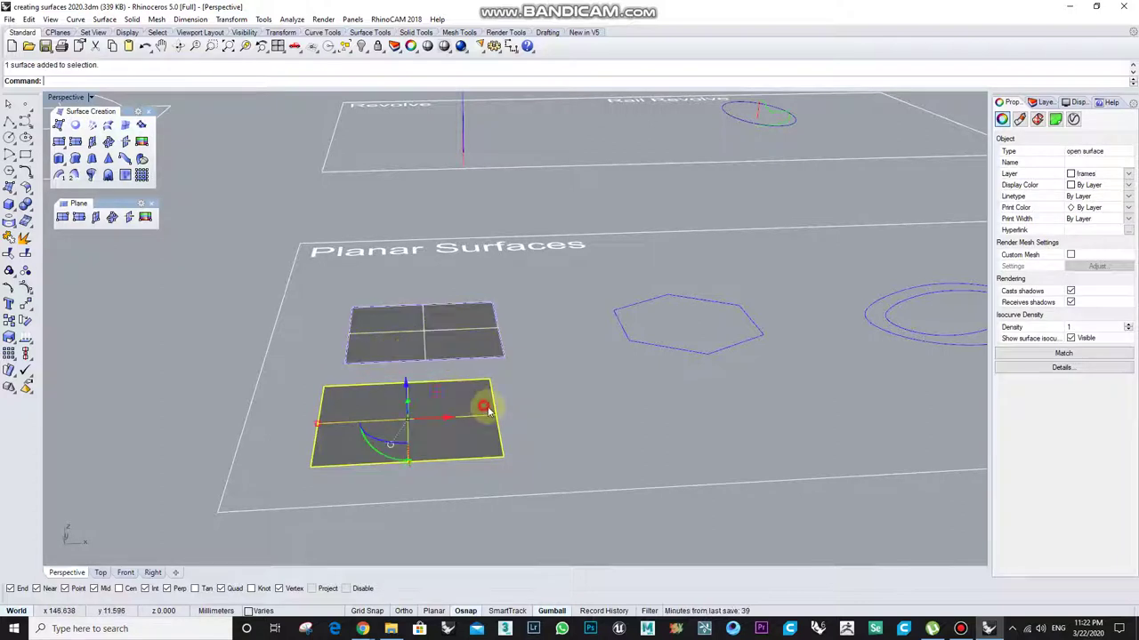
left_click(543, 421)
left_click(473, 440)
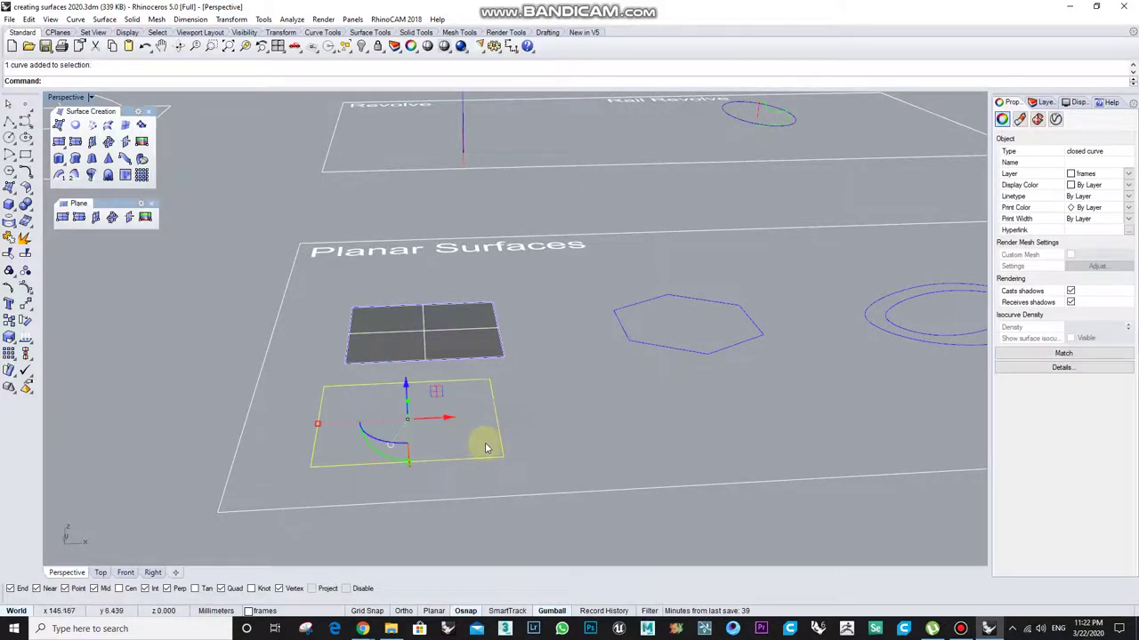
key("Delete")
right_click_drag(549, 423, 419, 440)
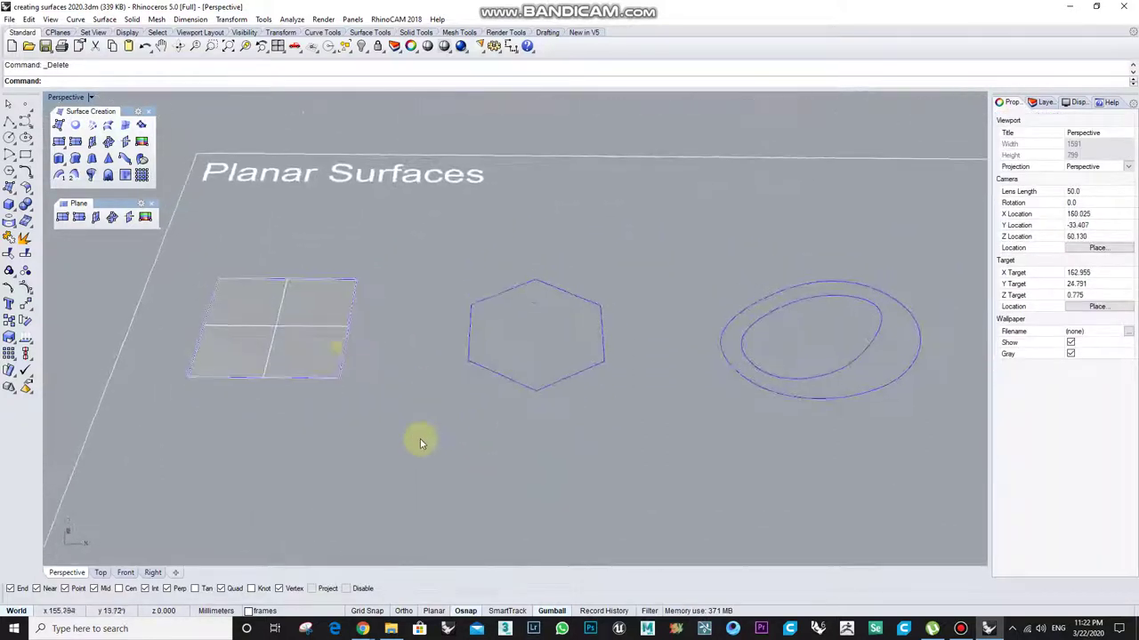